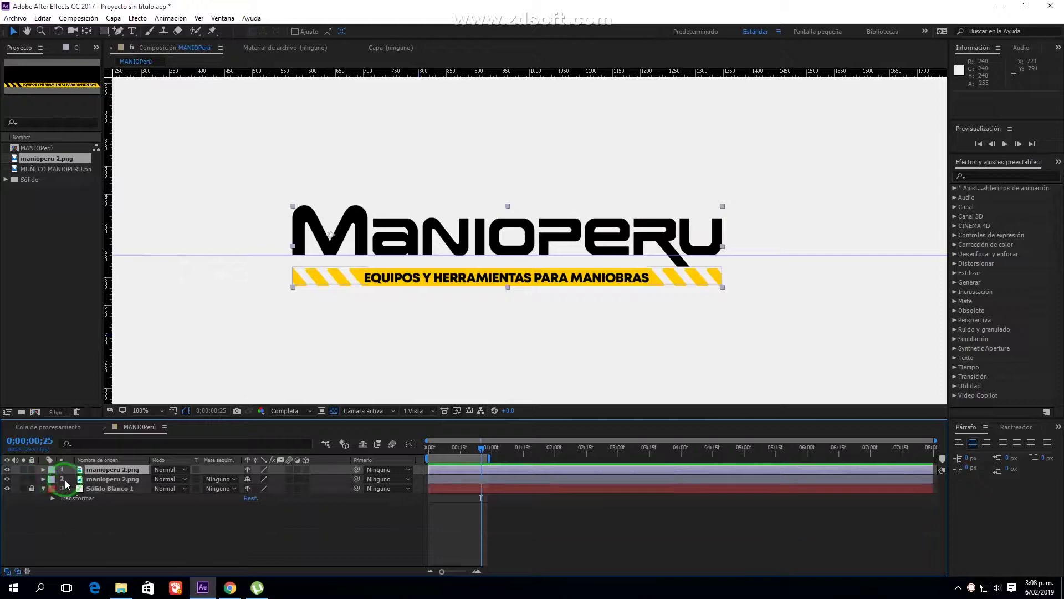
Draw a rectangle mask around the letter M on the second logo layer
click(96, 480)
click(8, 470)
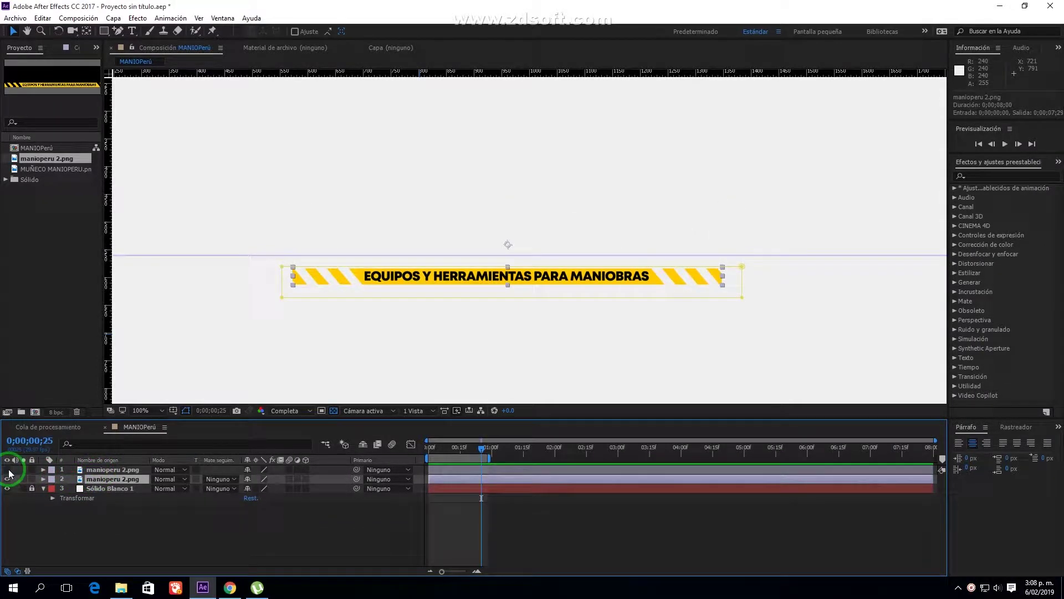
click(8, 470)
scroll(337, 278, up, 2)
scroll(404, 290, up, 2)
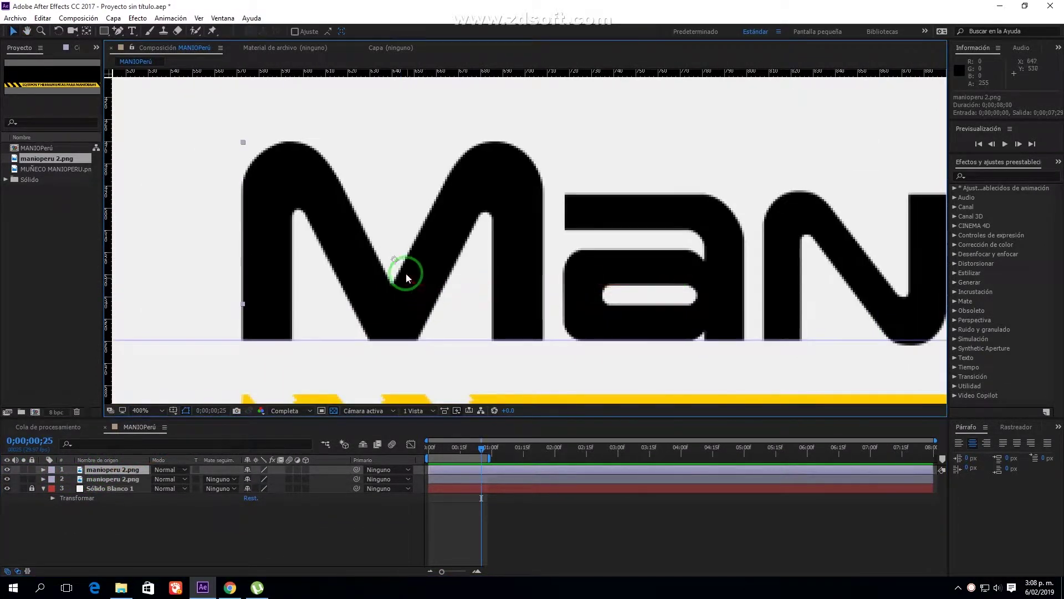
click(104, 31)
drag(223, 113, 557, 350)
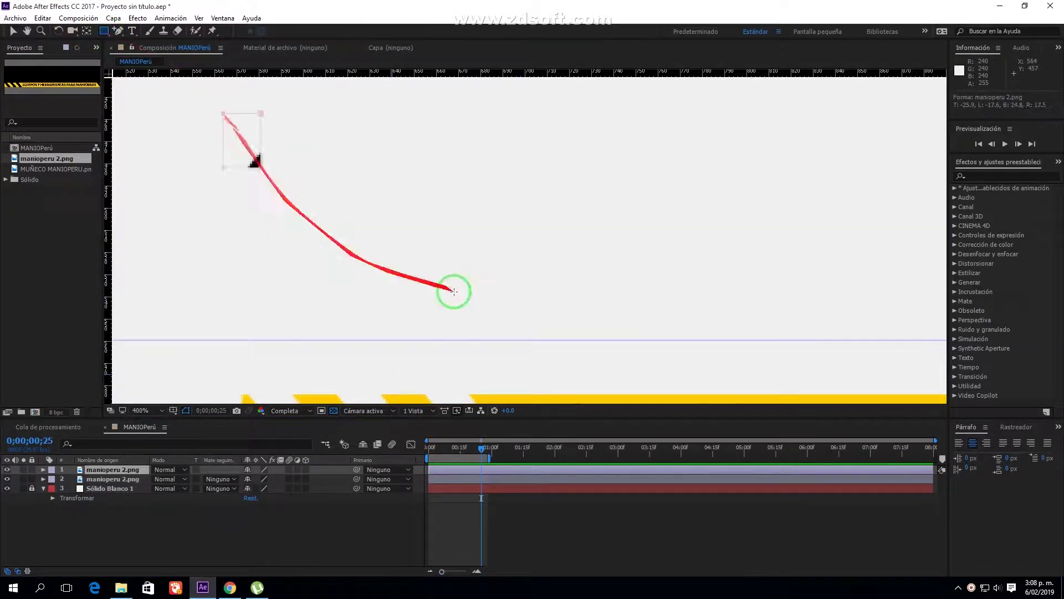
key(v)
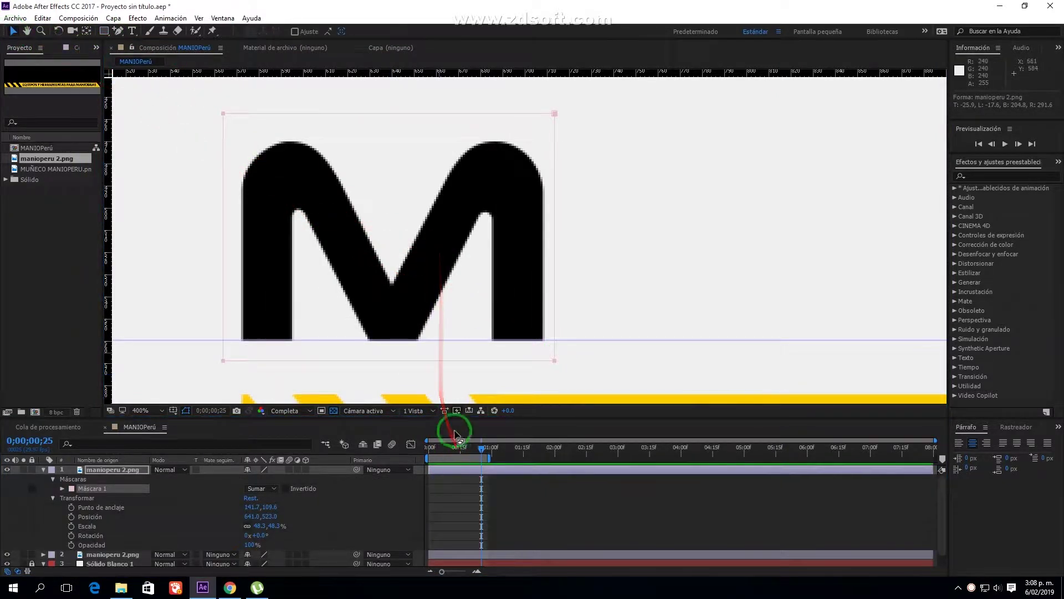
Keyframe the M's Position to start below the banner at 0 and land by 0;00;00;26
click(72, 517)
drag(436, 451, 429, 451)
key(comma)
drag(522, 214, 513, 349)
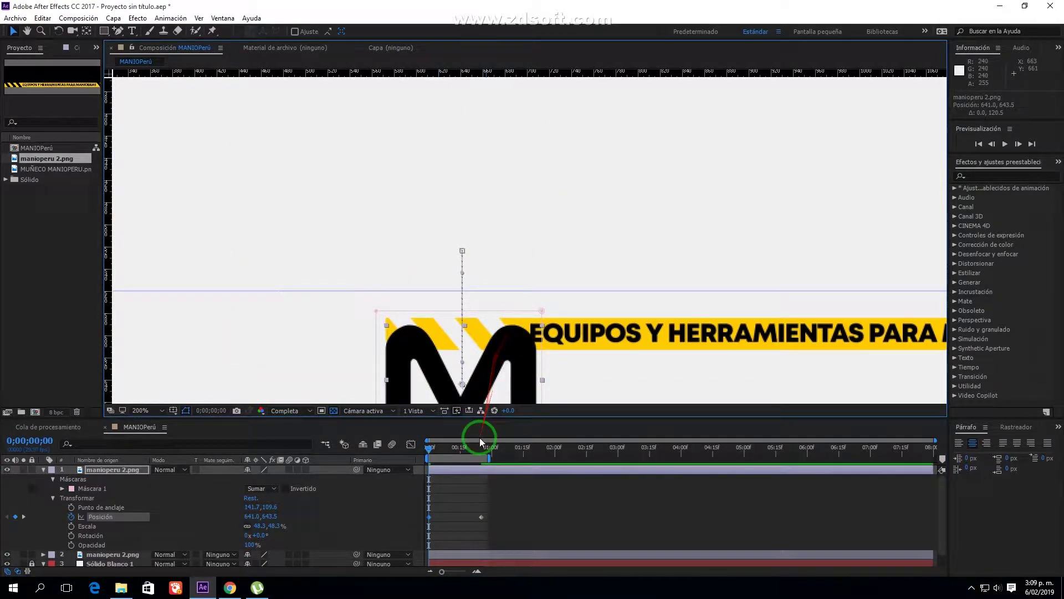
drag(433, 456, 483, 466)
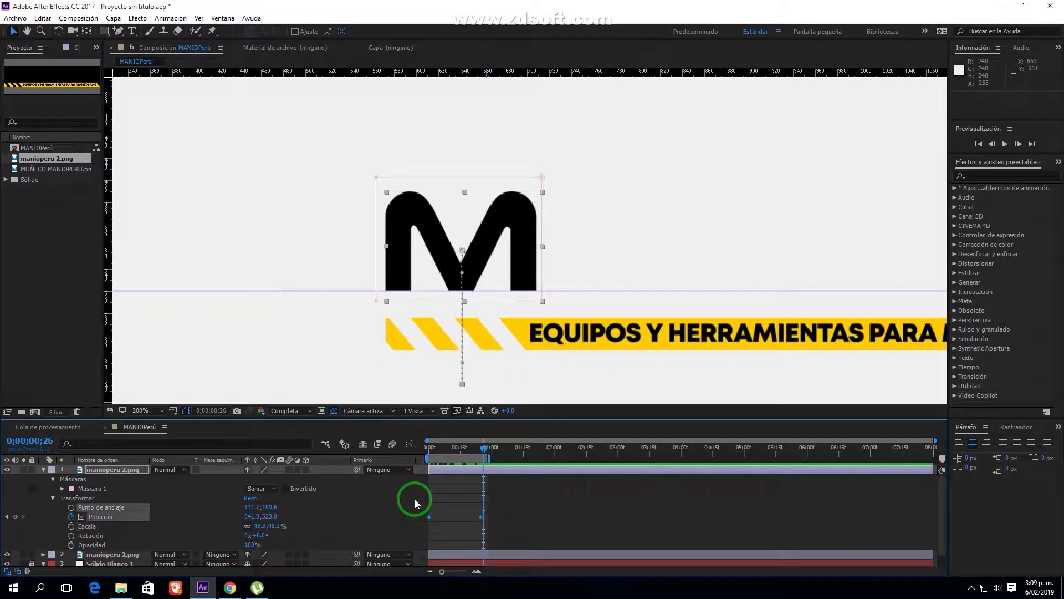
Ease the Position keyframes in the speed graph and preview the M rising
click(411, 444)
drag(431, 490, 444, 533)
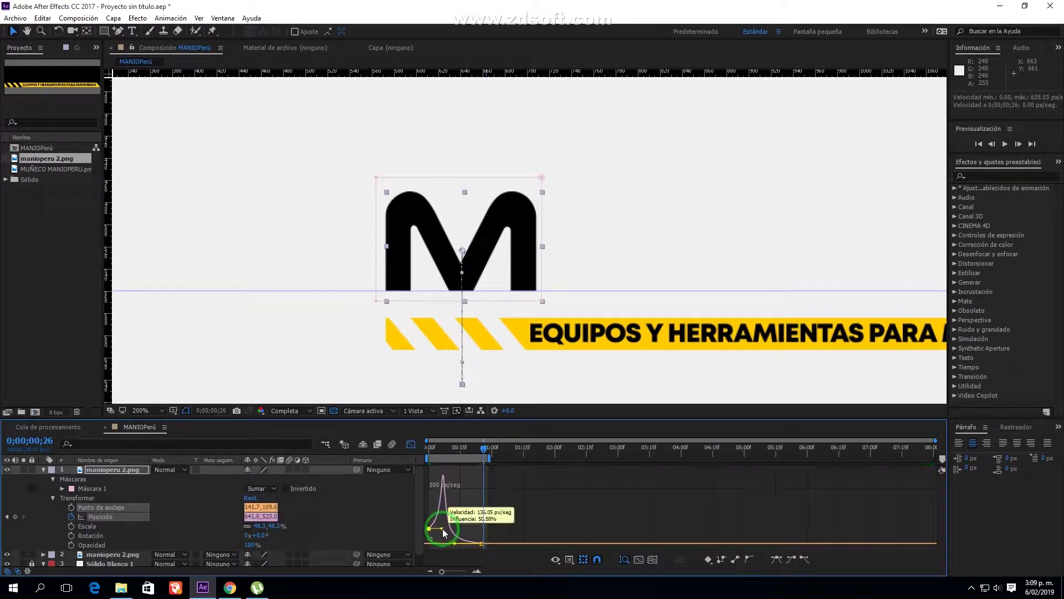
key(space)
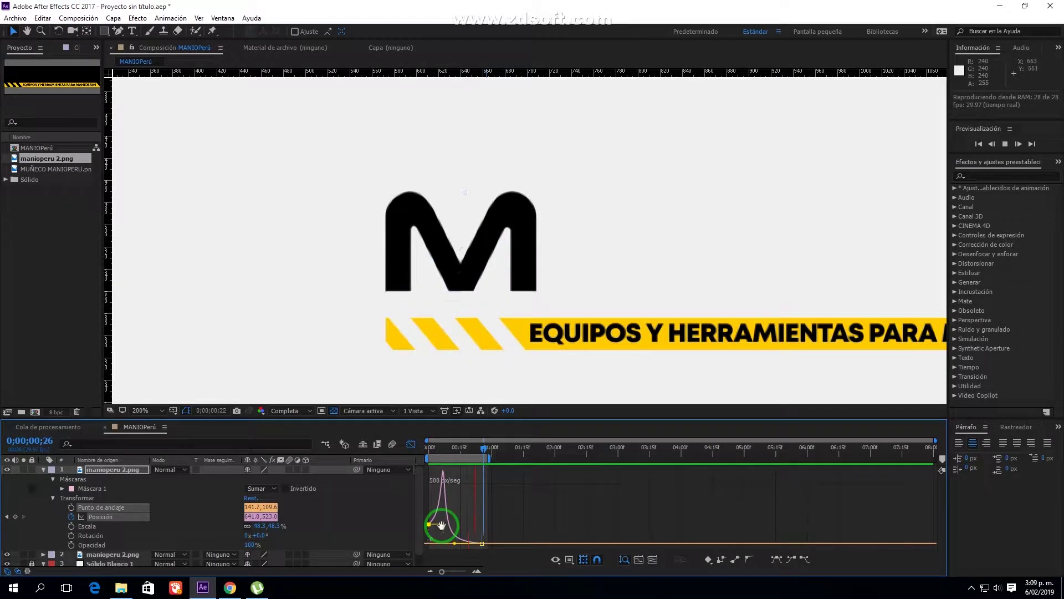
key(shift+F3)
key(space)
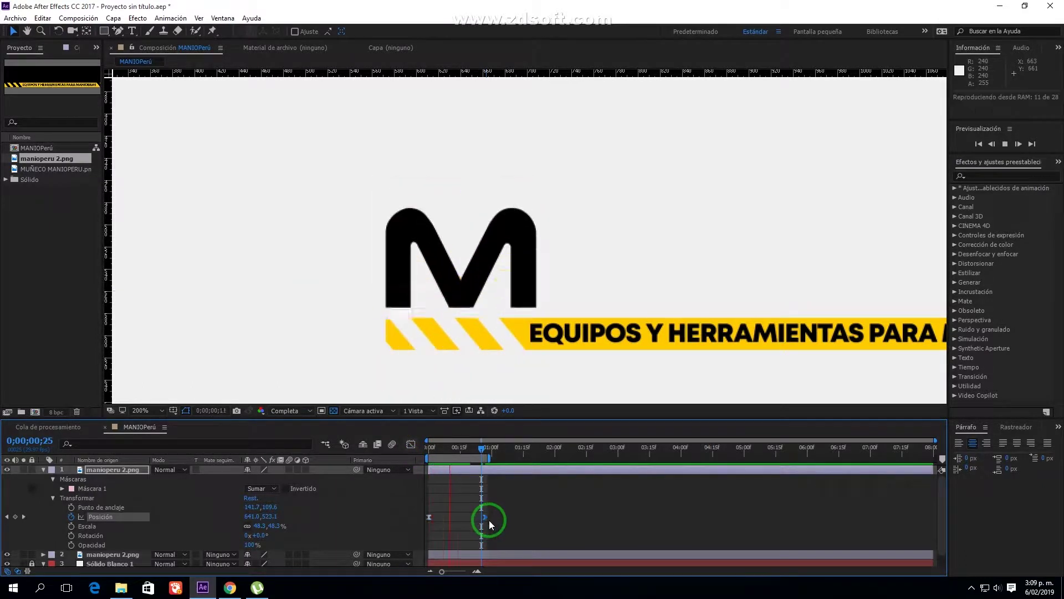
click(44, 470)
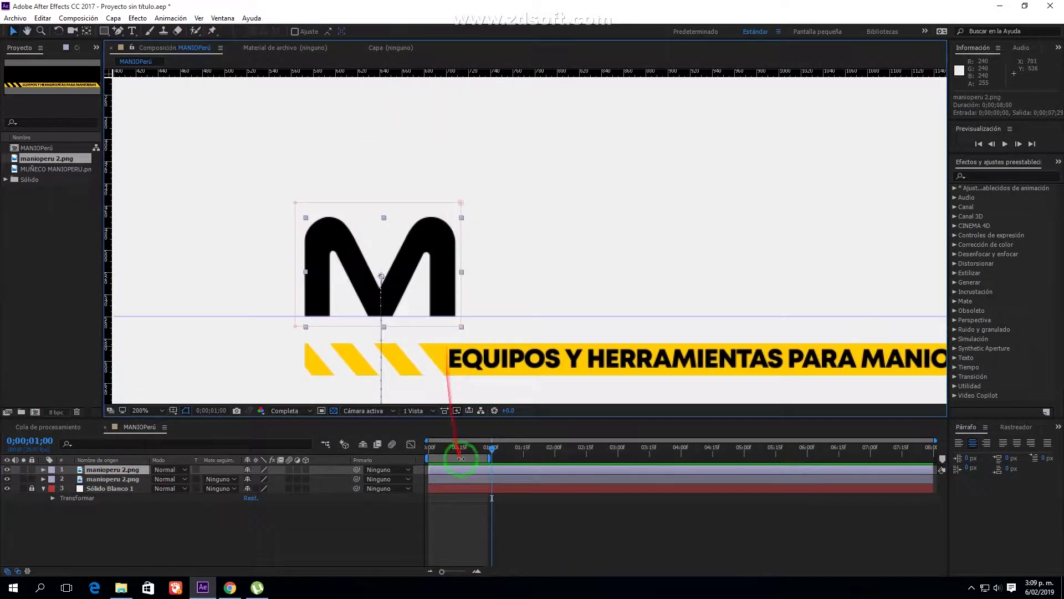
Split the logo layer and give copies masks over the A and the N
click(43, 18)
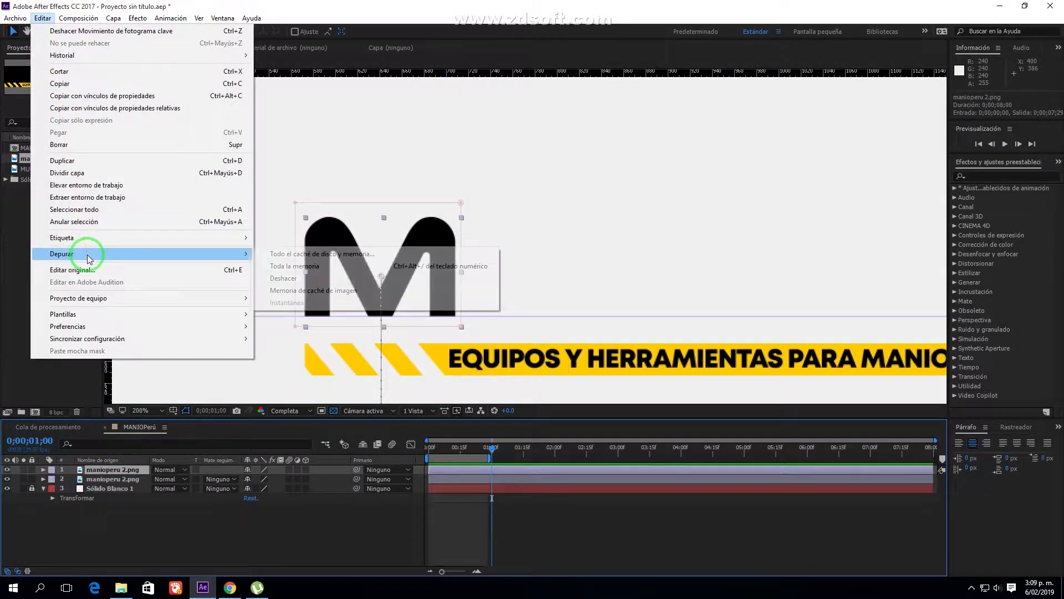
click(98, 168)
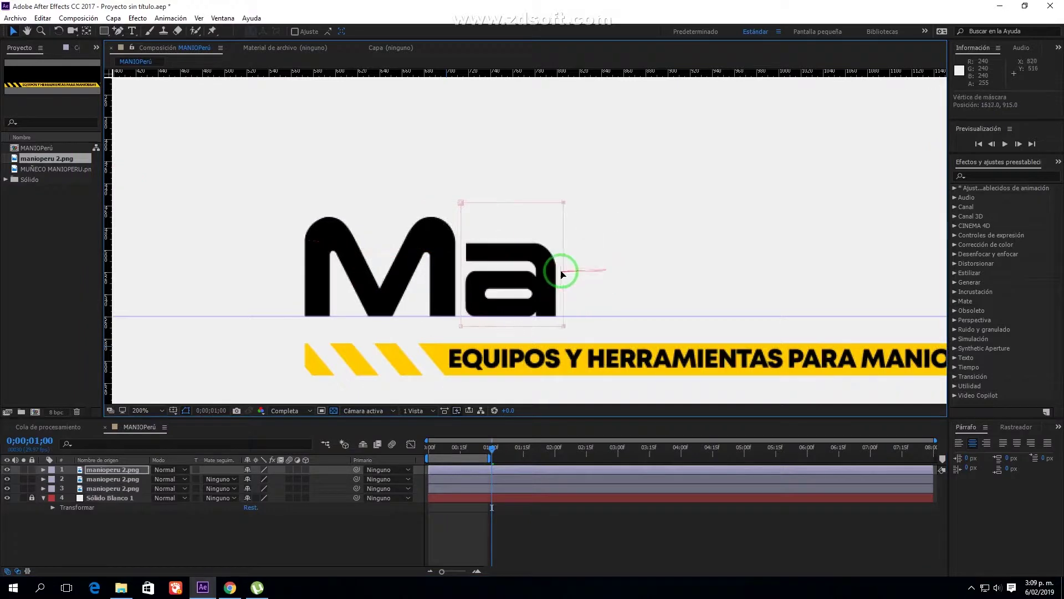
click(454, 476)
click(78, 17)
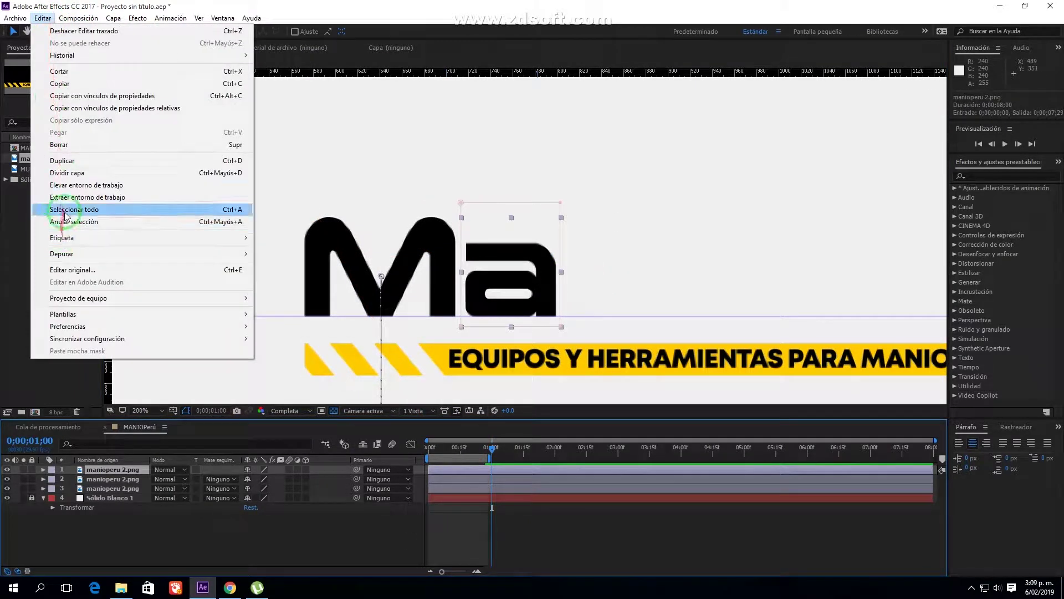
click(72, 161)
drag(463, 221, 665, 245)
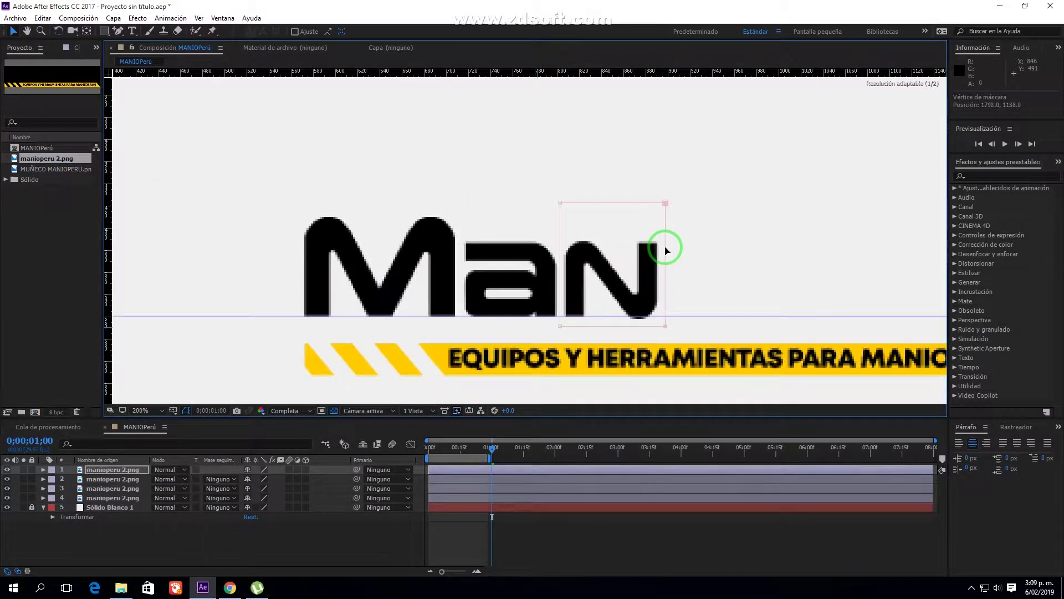
Duplicate the letter layer repeatedly, moving each copy's mask over the following letters through the E
key(ctrl+d)
mouse_move(612, 272)
mouse_down()
mouse_move(736, 280)
mouse_move(808, 239)
mouse_move(855, 238)
mouse_up()
click(119, 469)
key(ctrl+d)
click(115, 475)
key(ctrl+d)
drag(855, 237, 487, 237)
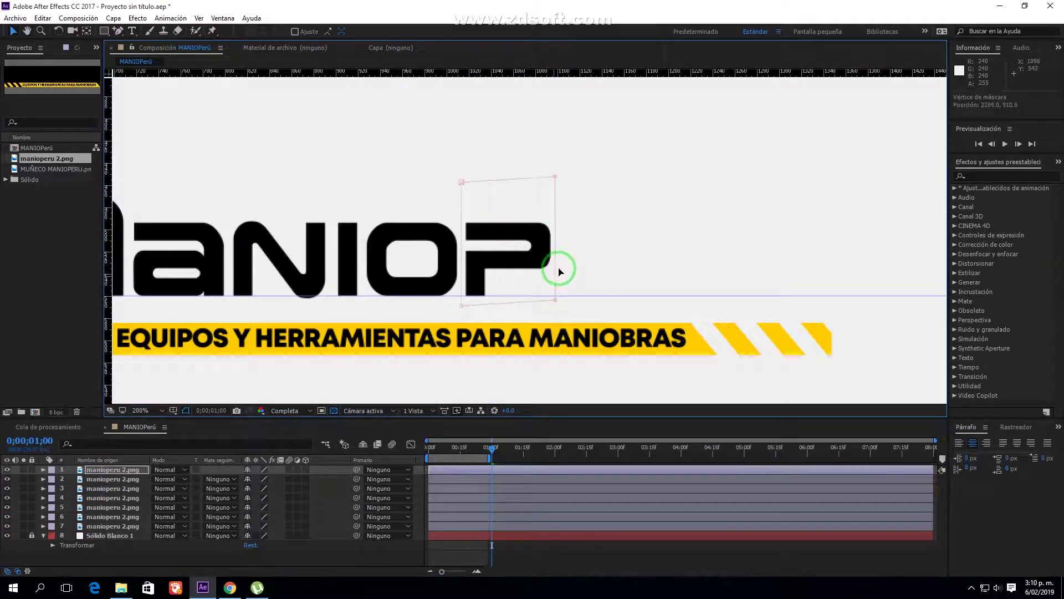
key(ctrl+d)
click(104, 471)
mouse_move(594, 221)
mouse_down()
mouse_move(764, 227)
mouse_move(361, 214)
mouse_up()
key(ctrl+d)
Reshape the R's mask along its slanted leg and add a masked copy for the U
key(period)
drag(594, 291, 553, 289)
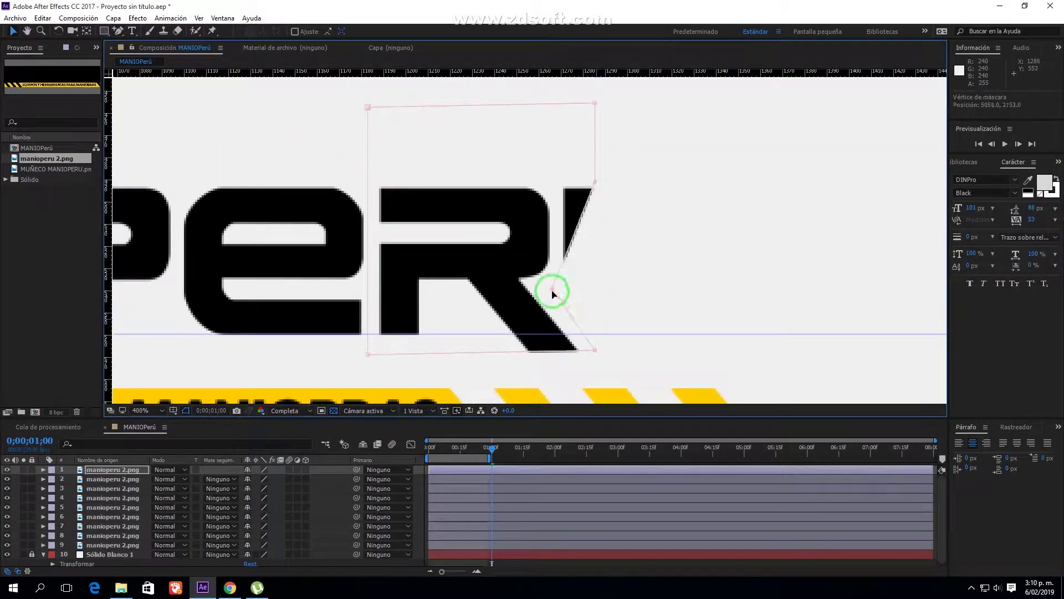
drag(593, 178, 557, 175)
click(114, 468)
key(ctrl+d)
drag(264, 124, 748, 188)
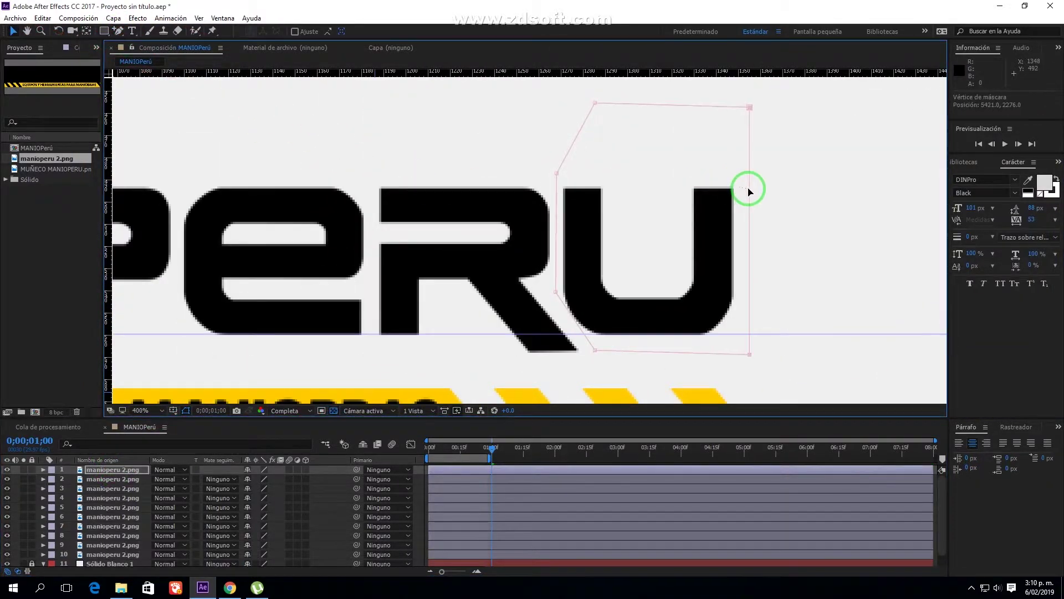
Preview all the masked letters animating, with the preview range ending near 01:17
key(comma)
key(comma)
drag(492, 456, 530, 461)
key(space)
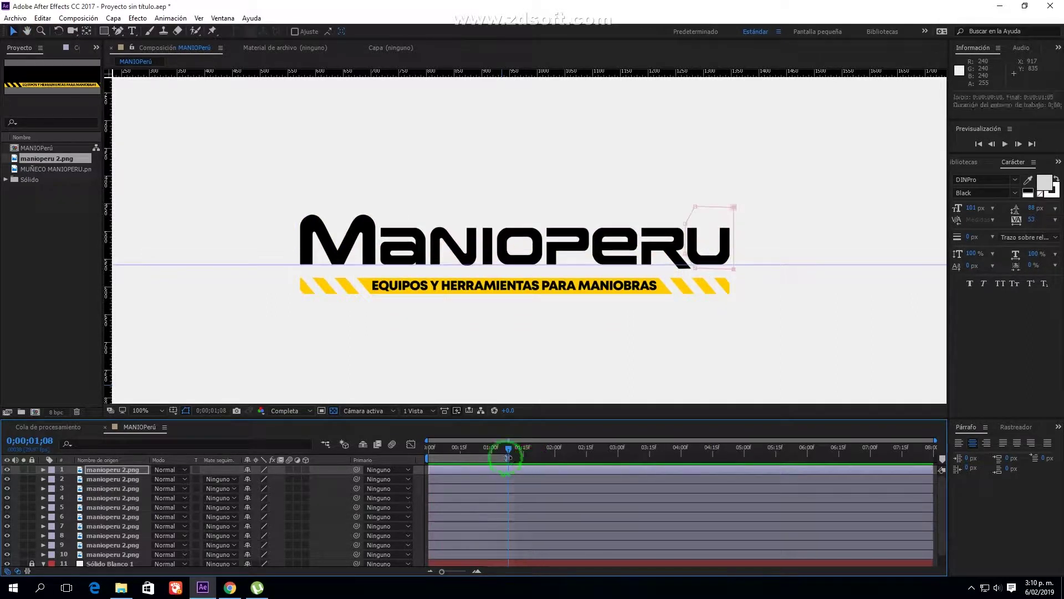
click(111, 545)
Rename the letter layers M, A, N, I, O, P, E, R and U
key(Return)
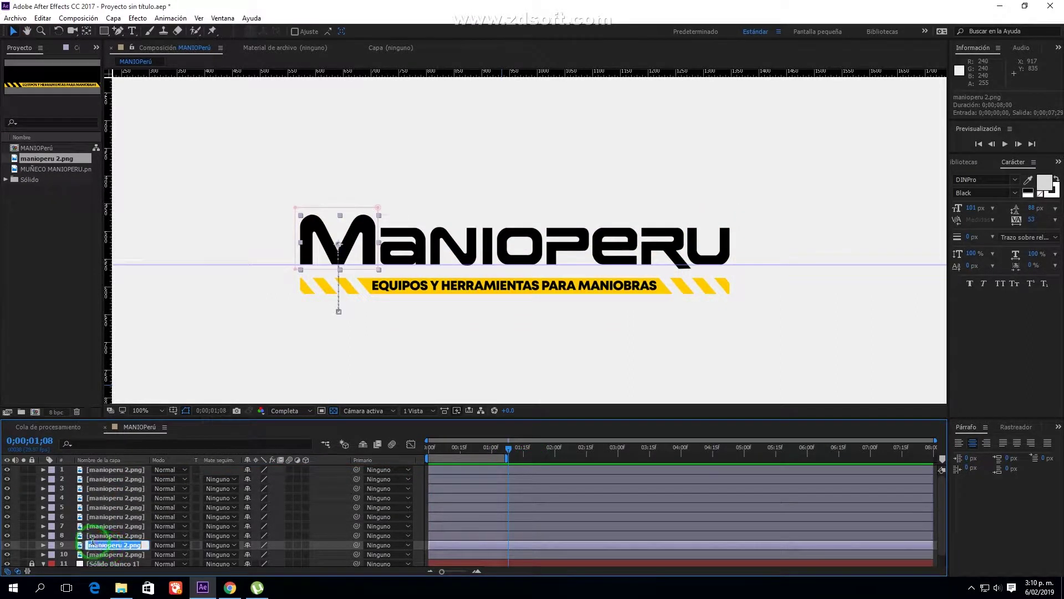
text(M)
click(108, 535)
key(Return)
text(A)
click(108, 524)
key(Return)
text(N)
text(P)
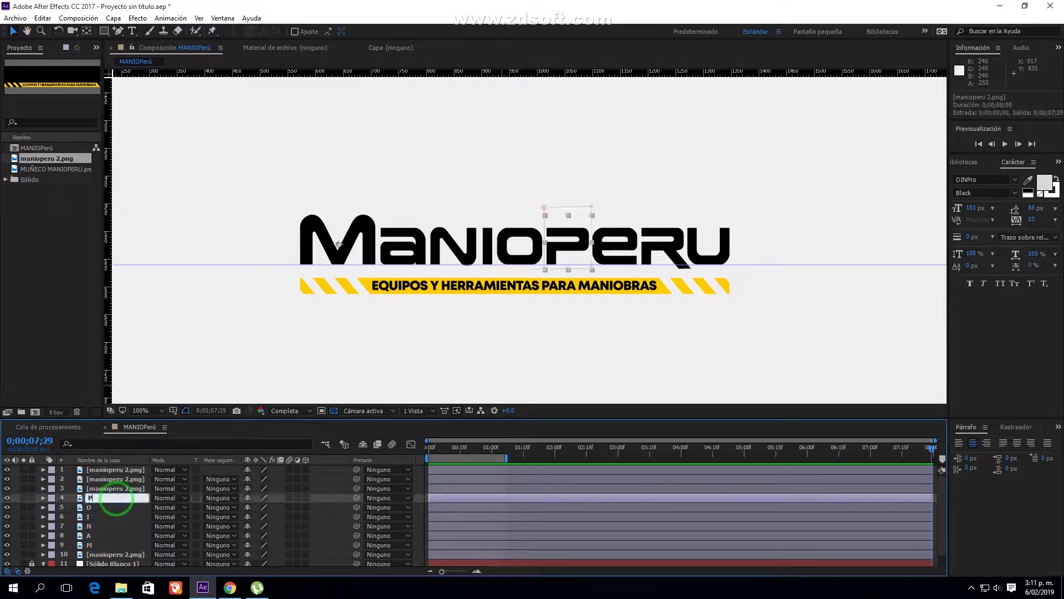
click(112, 488)
text(E)
click(122, 478)
text(R)
click(119, 469)
text(U)
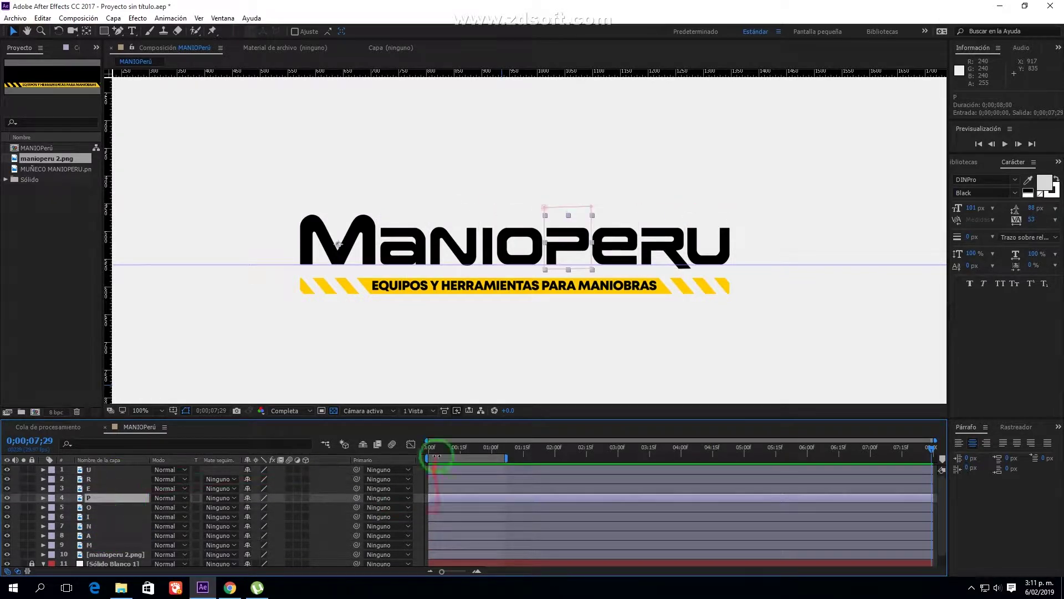
Stagger the A through U layer start times into a staircase after the M
shift+click(448, 545)
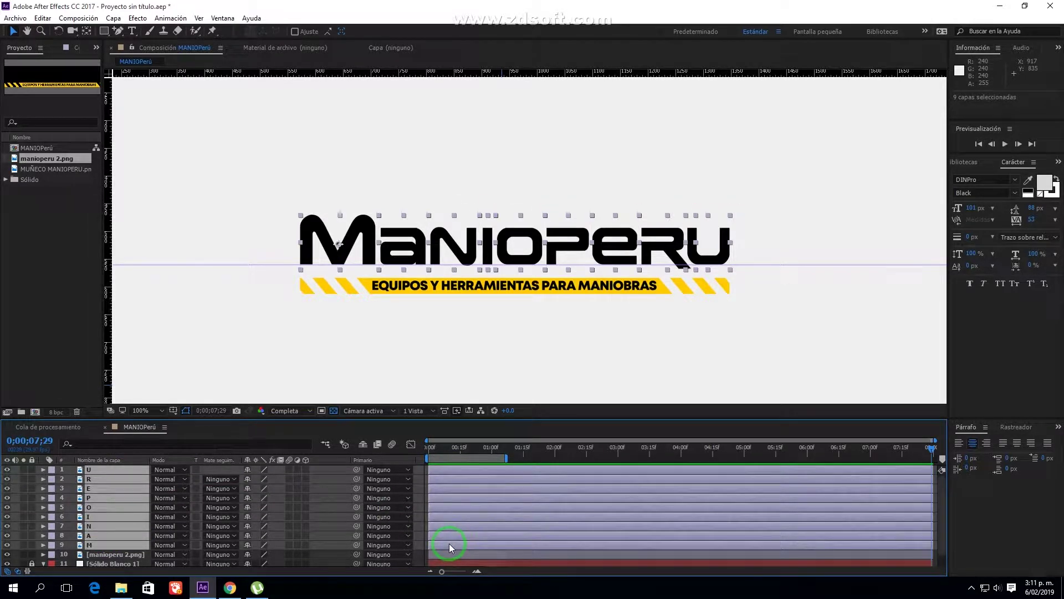
ctrl+click(449, 545)
drag(447, 533, 506, 533)
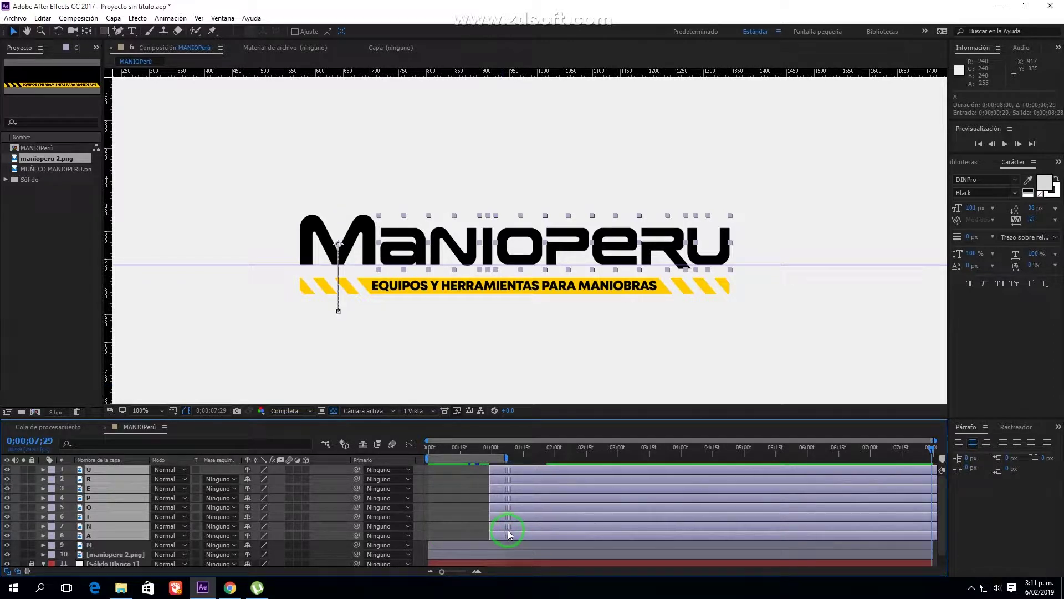
drag(508, 533, 538, 533)
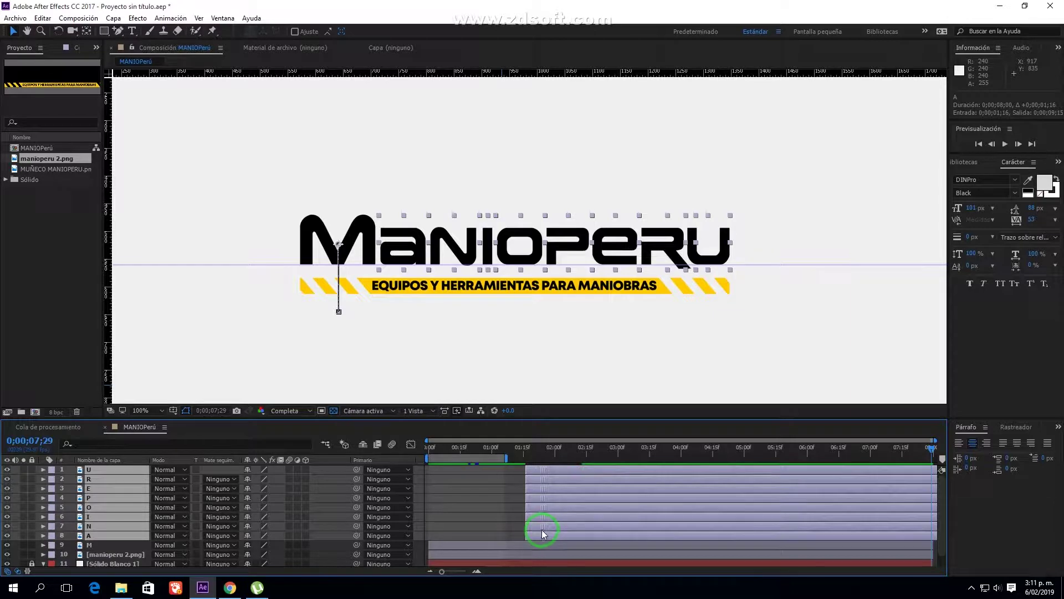
click(512, 521)
drag(535, 535, 461, 538)
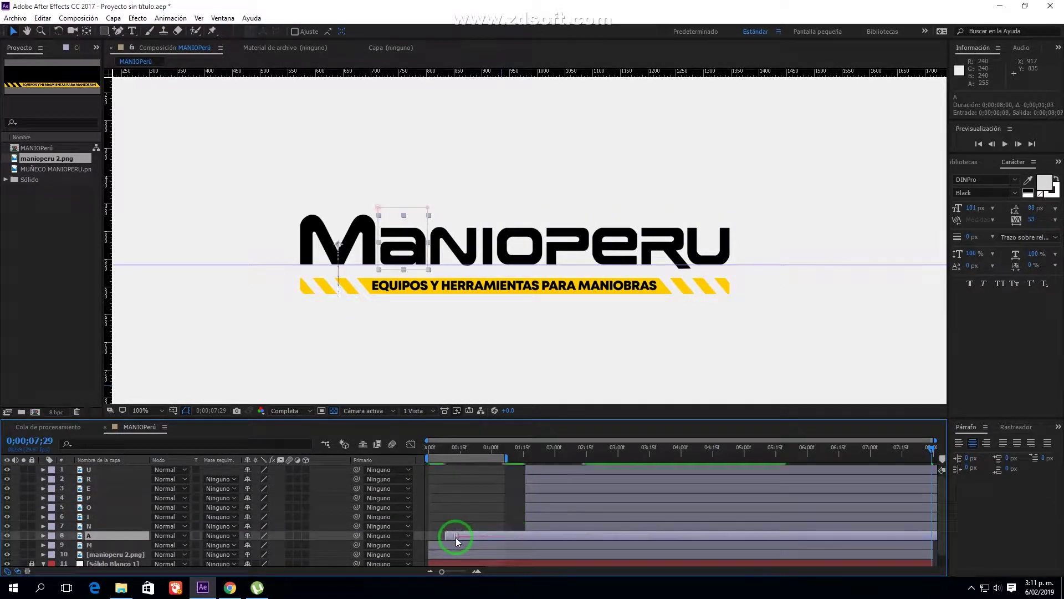
mouse_move(531, 524)
mouse_down()
mouse_move(467, 525)
mouse_move(529, 507)
mouse_up()
drag(527, 497, 559, 488)
Extend the preview range to about 3 seconds and preview the staggered letters
drag(541, 479, 614, 469)
drag(506, 459, 626, 459)
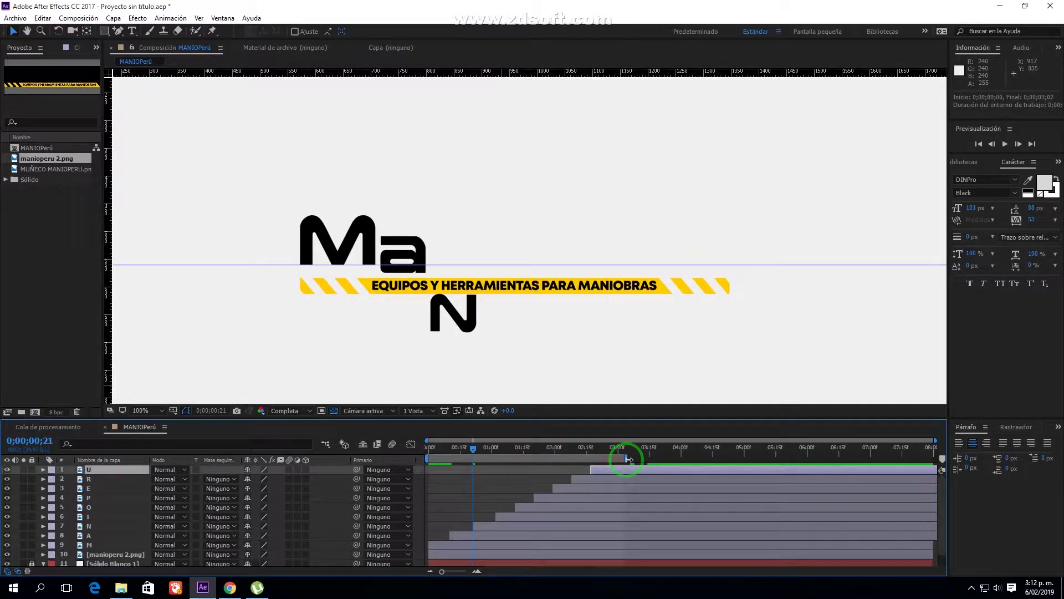
key(space)
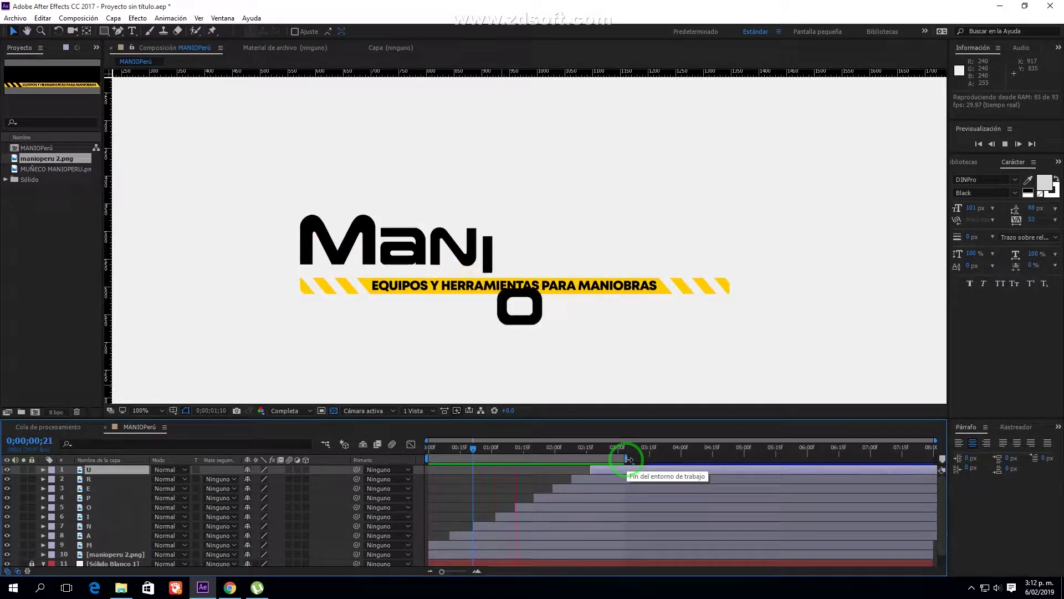
click(629, 460)
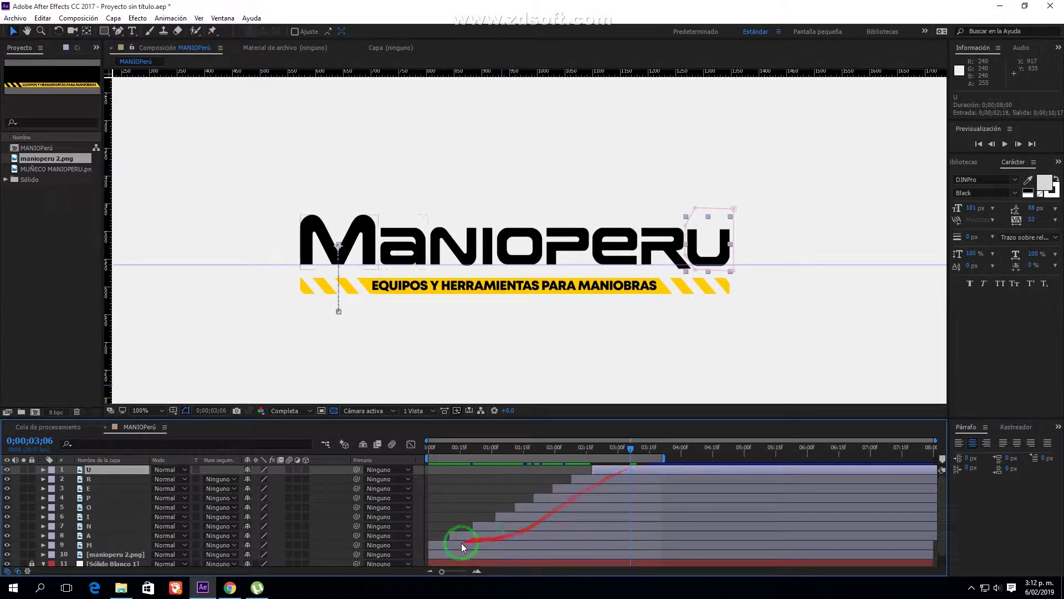
drag(477, 546, 463, 541)
Precompose the nine letter layers into a 'Manioperu texto' precomp
shift+click(463, 546)
right_click(464, 545)
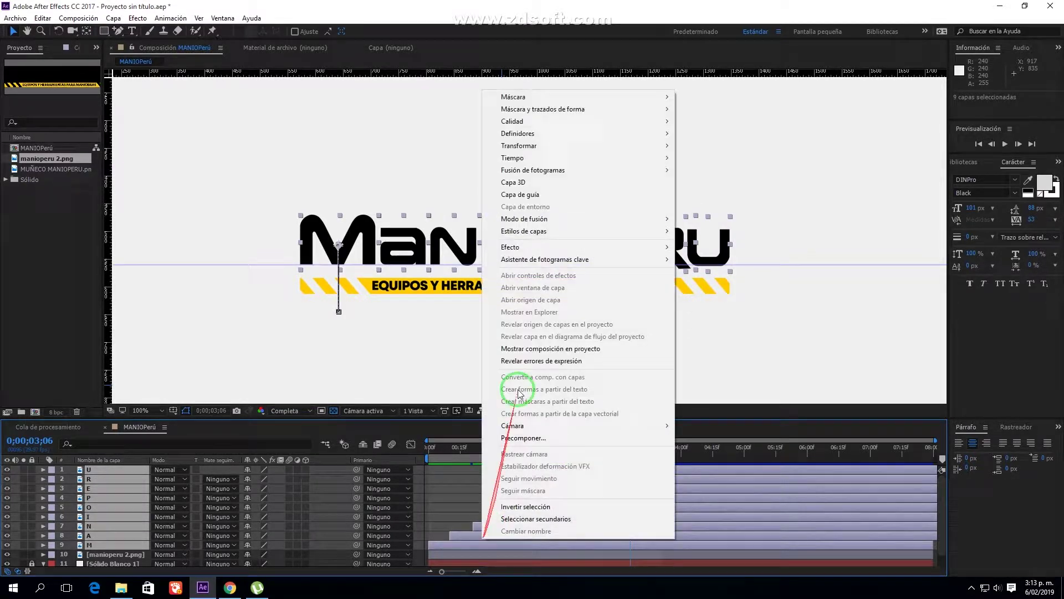
click(523, 438)
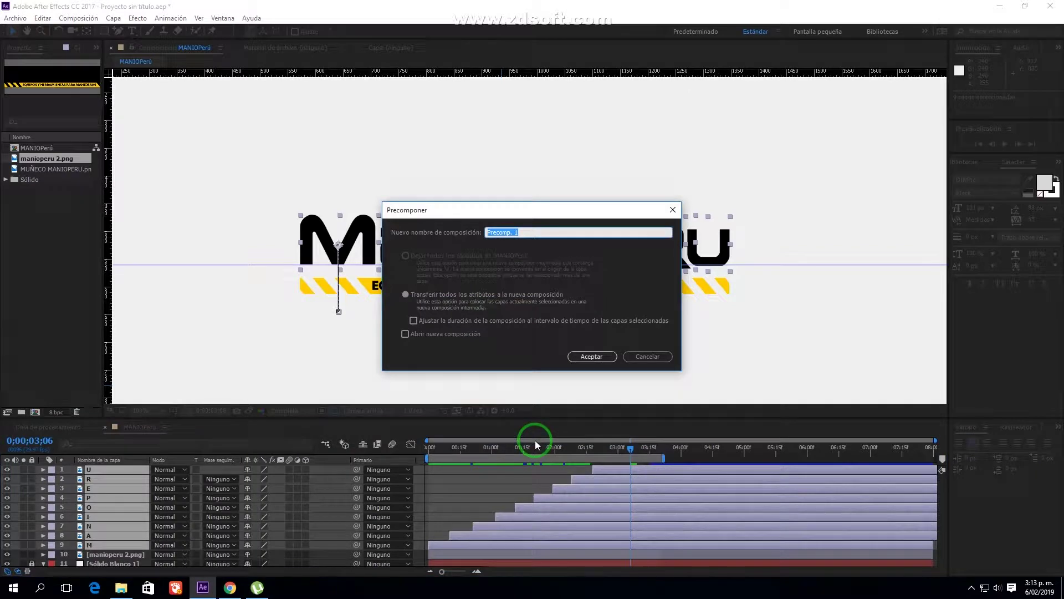
text(Manioperu texto)
key(Return)
Draw a rectangle mask over the Manioperu texto layer and preview the text rising
drag(624, 448, 647, 453)
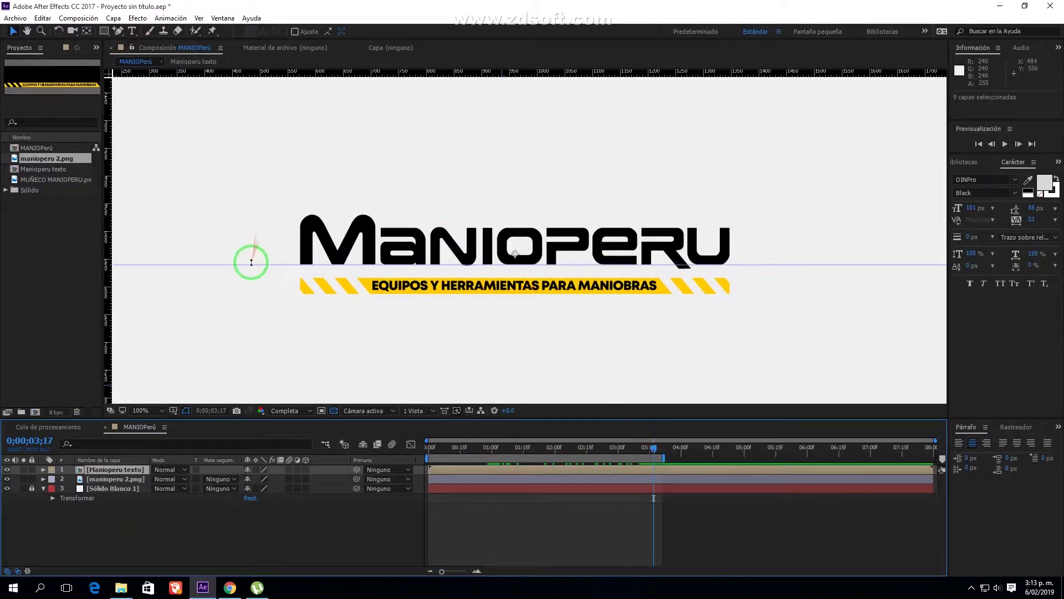
click(103, 31)
mouse_move(290, 193)
mouse_down()
mouse_move(740, 290)
mouse_move(741, 276)
mouse_up()
click(13, 30)
drag(230, 276, 231, 77)
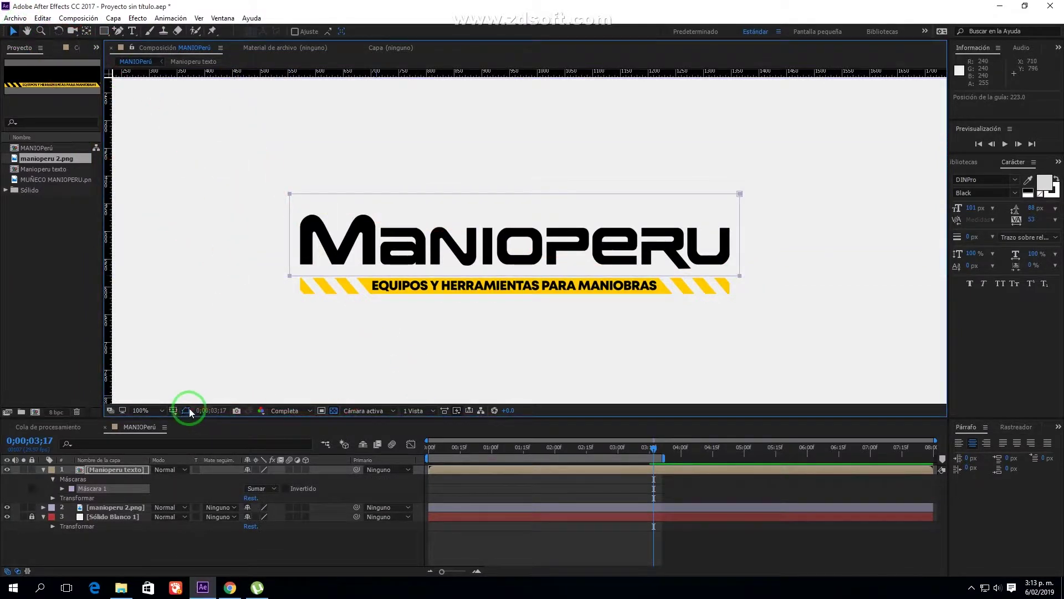
click(186, 410)
drag(489, 448, 674, 460)
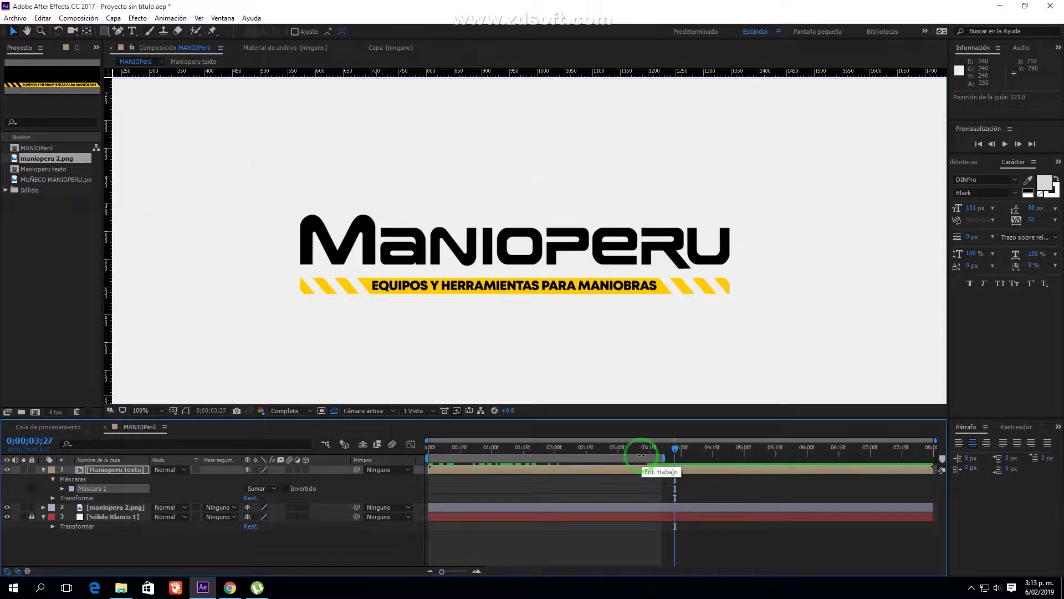
key(space)
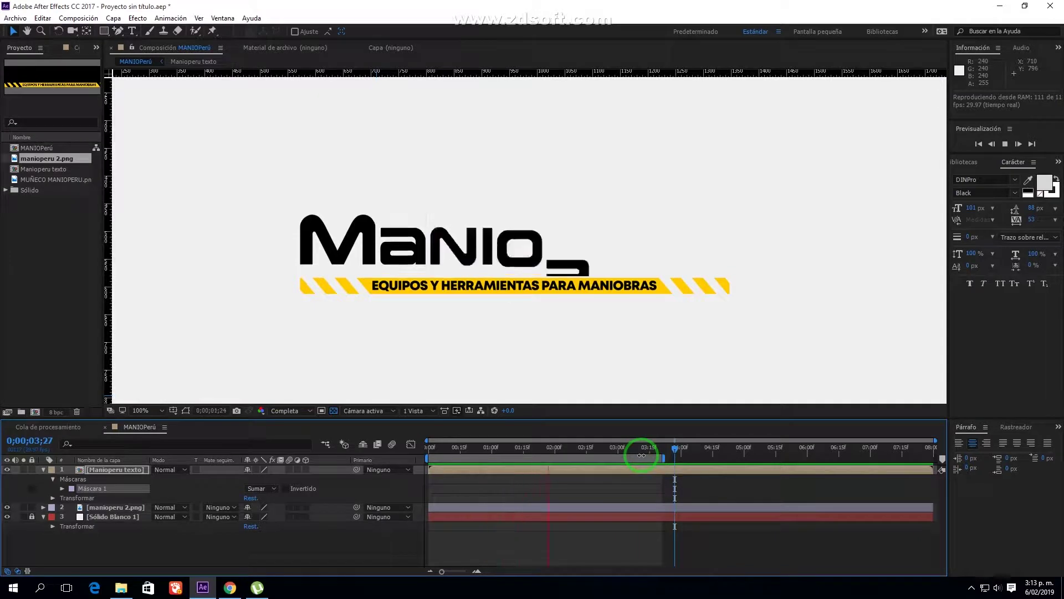
Inside the precomp, move the N and middle letters a couple of frames earlier, then return to MANIOPerú
double_click(582, 469)
drag(460, 540, 588, 470)
click(520, 509)
click(140, 426)
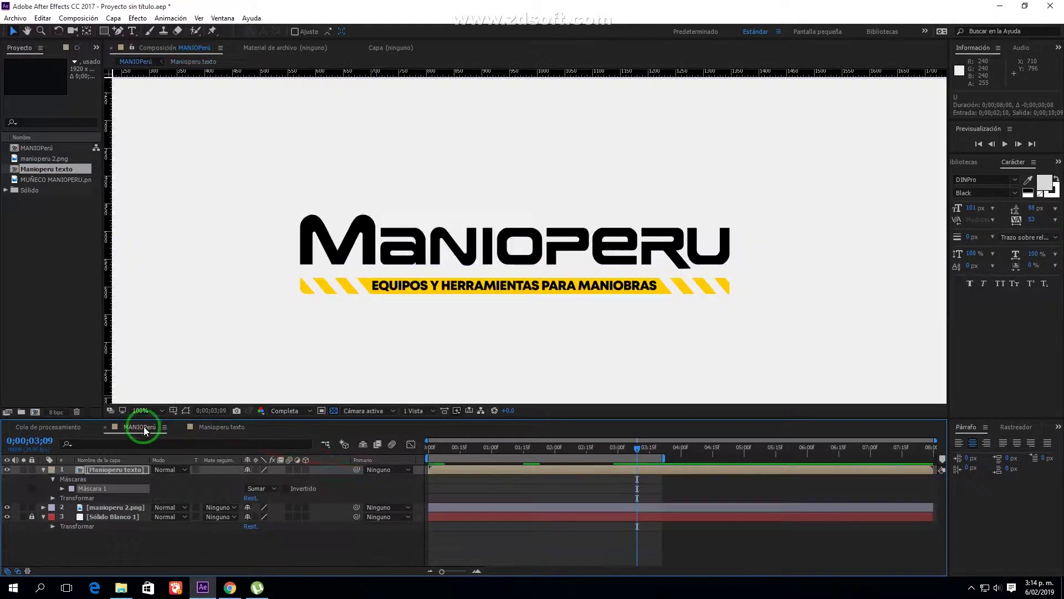
Split the text layer at the work area and start the top copy slightly later
click(43, 19)
click(74, 198)
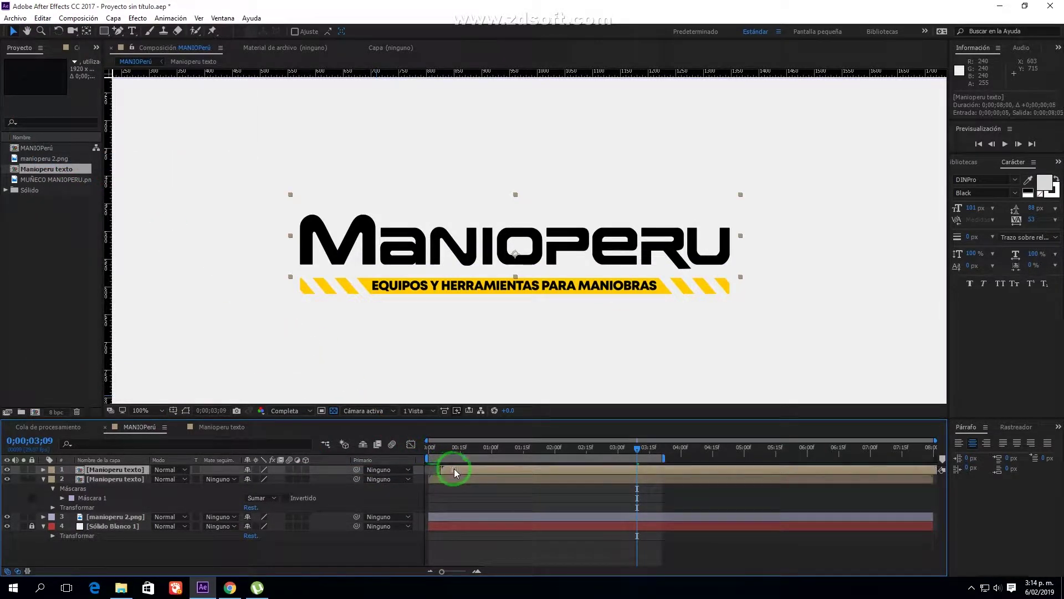
drag(448, 469, 457, 471)
Apply the Relleno fill effect, found by searching 'rell', to the second text layer
click(1059, 164)
click(980, 175)
text(rell)
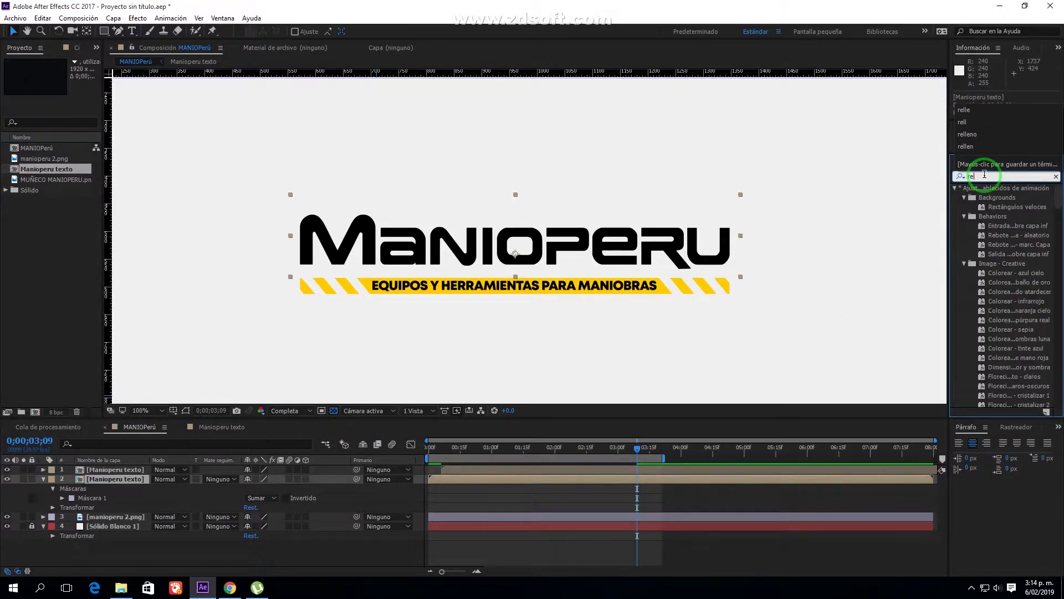
double_click(990, 311)
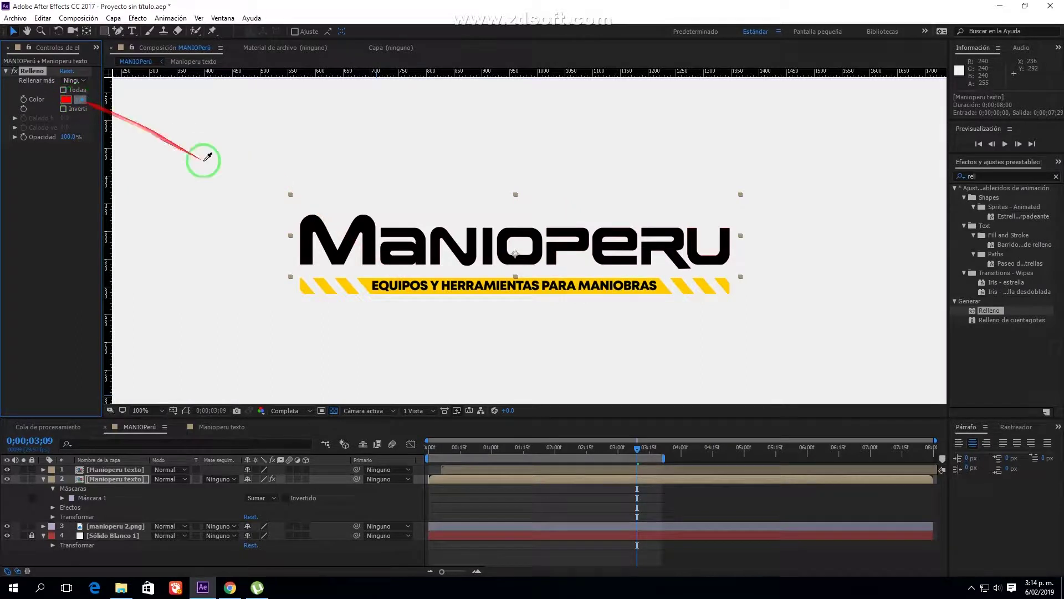
Delay the black text layer a few frames and preview the yellow echo
drag(582, 470, 452, 474)
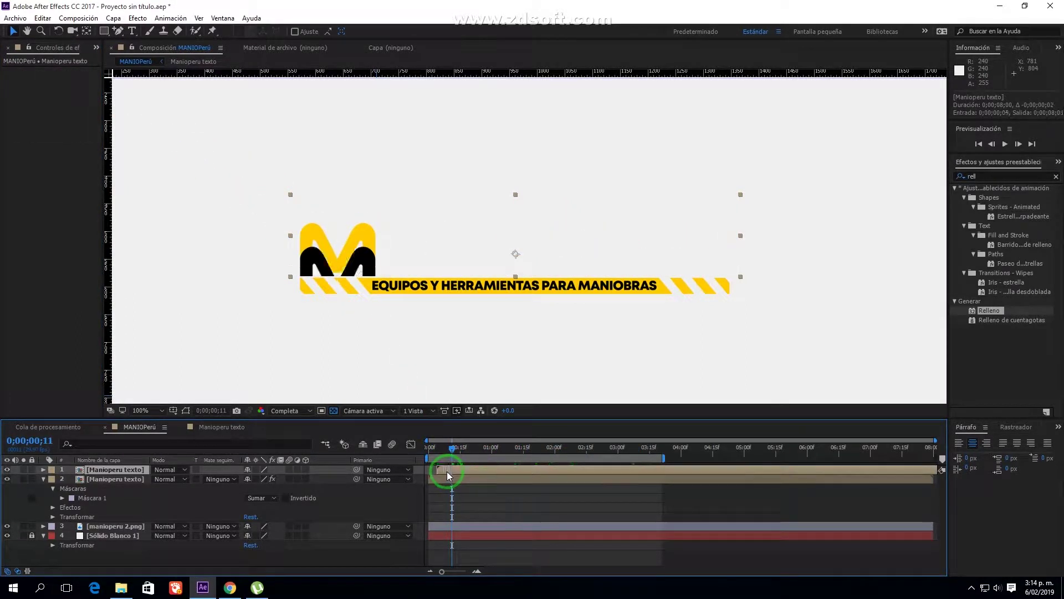
drag(451, 475, 467, 467)
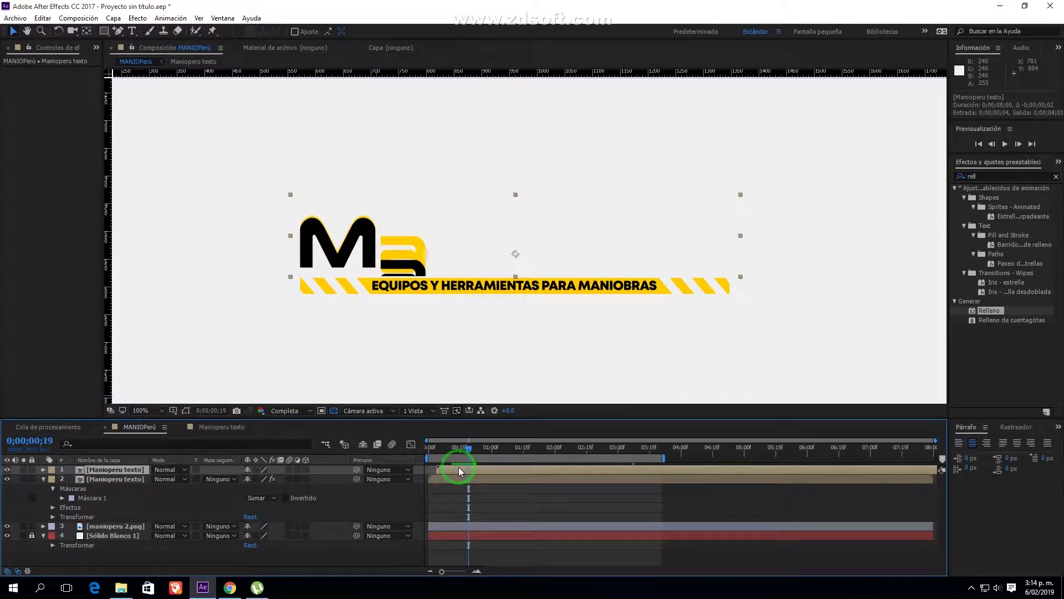
key(space)
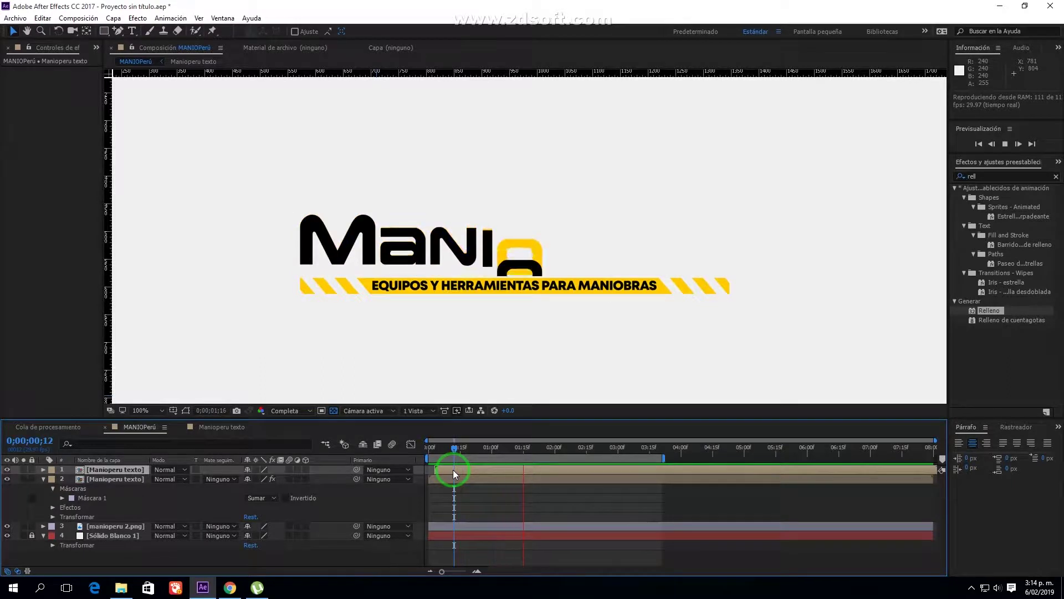
click(114, 498)
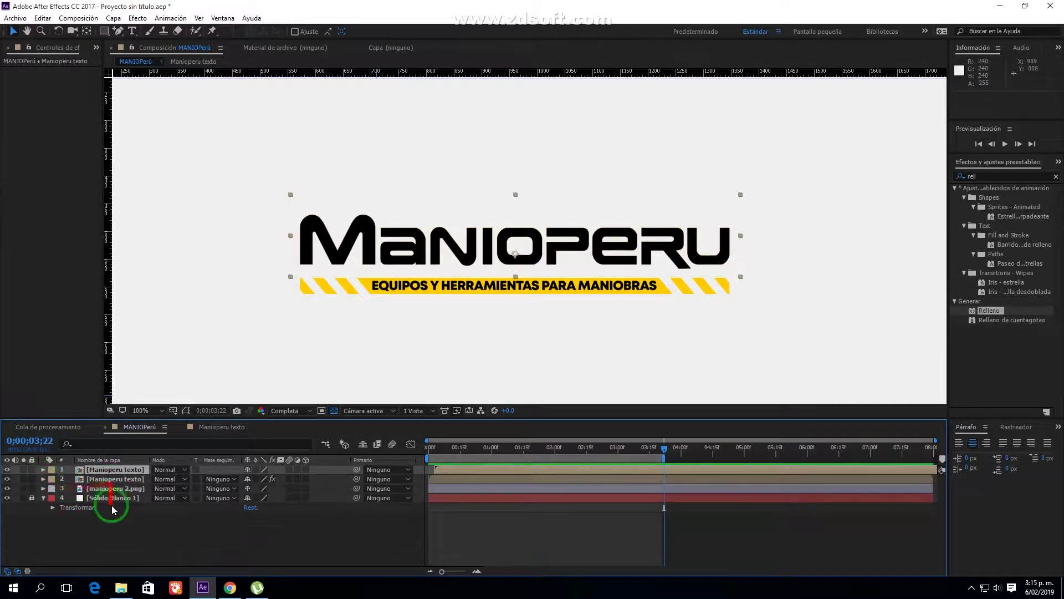
Create a 1400 × 100 px yellow solid and move it down over the tagline
scroll(513, 321, up, 2)
drag(513, 321, 548, 322)
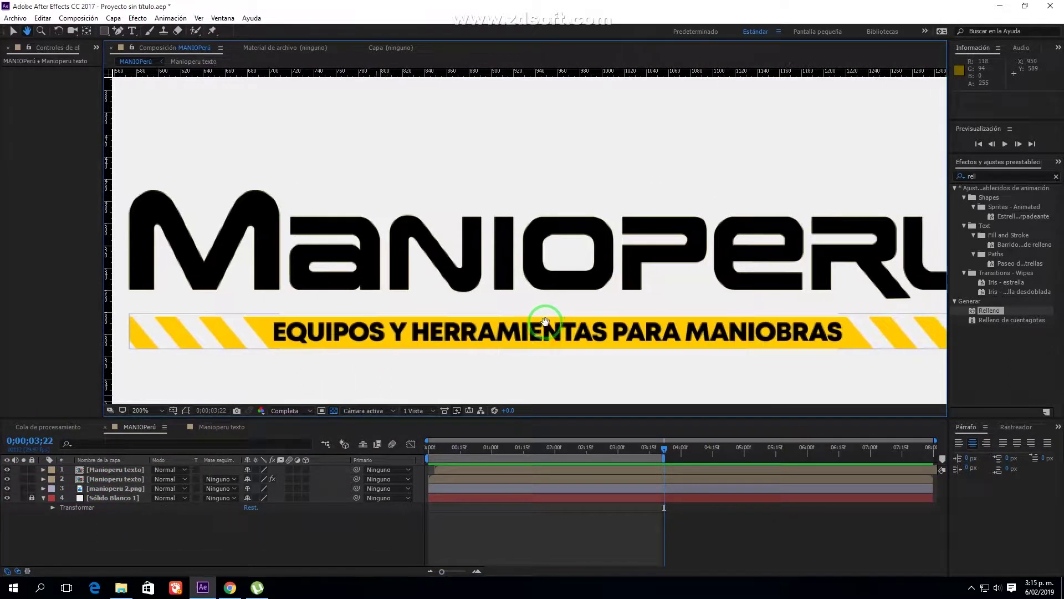
scroll(549, 326, down, 2)
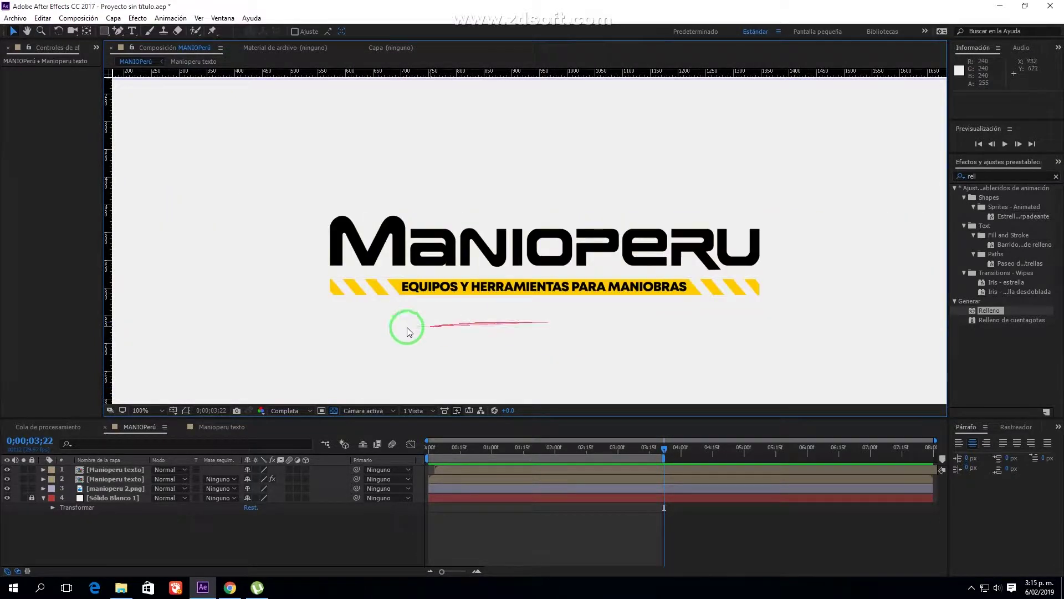
right_click(140, 537)
mouse_move(177, 415)
click(357, 438)
text(1400)
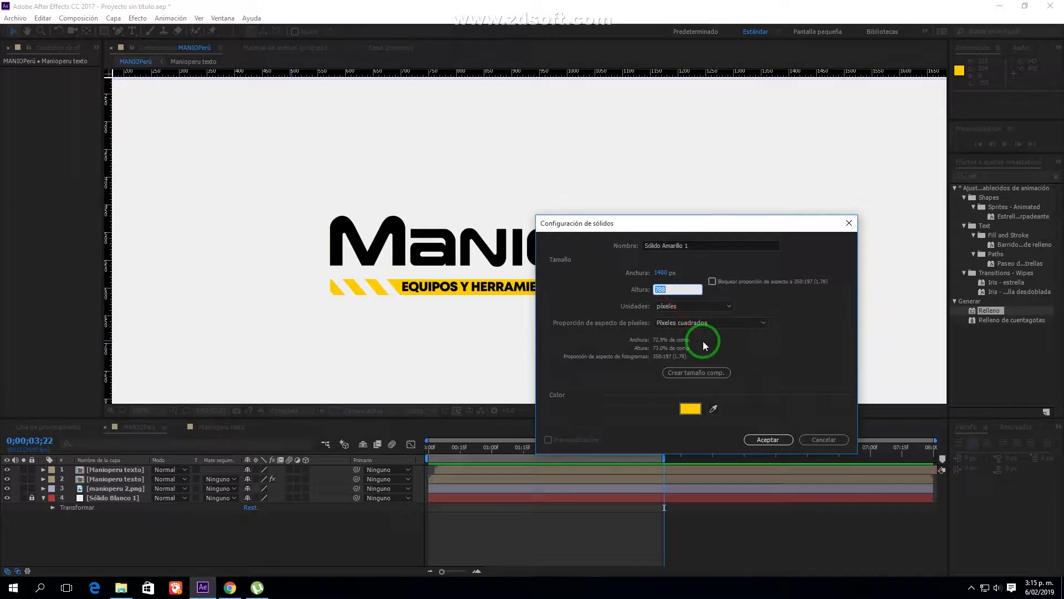
text(100)
key(Return)
drag(840, 248, 837, 281)
click(43, 469)
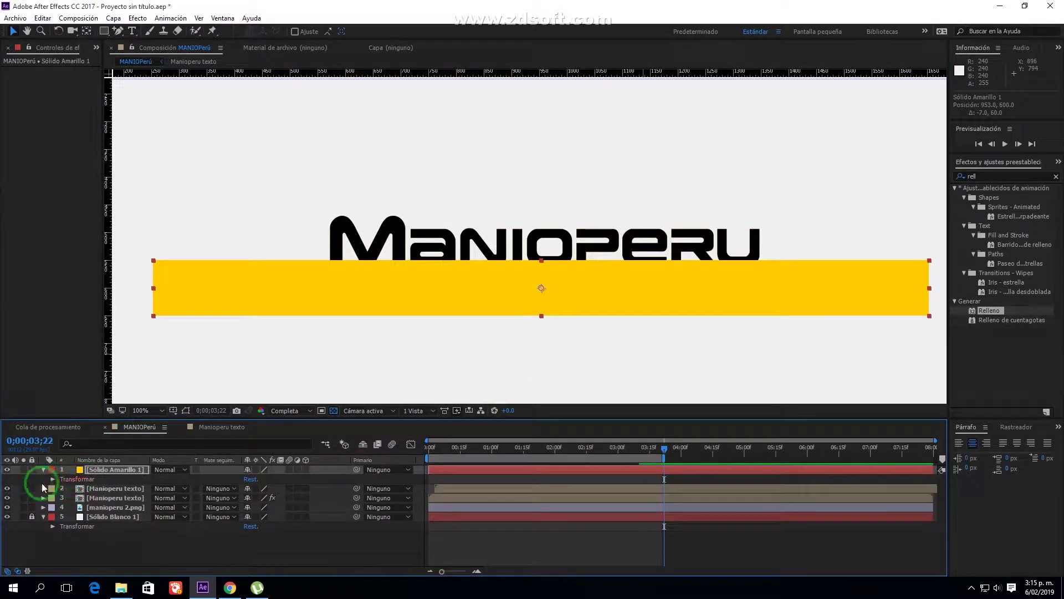
Scale the yellow solid down to about 83% and hide it
click(53, 479)
drag(244, 507, 233, 502)
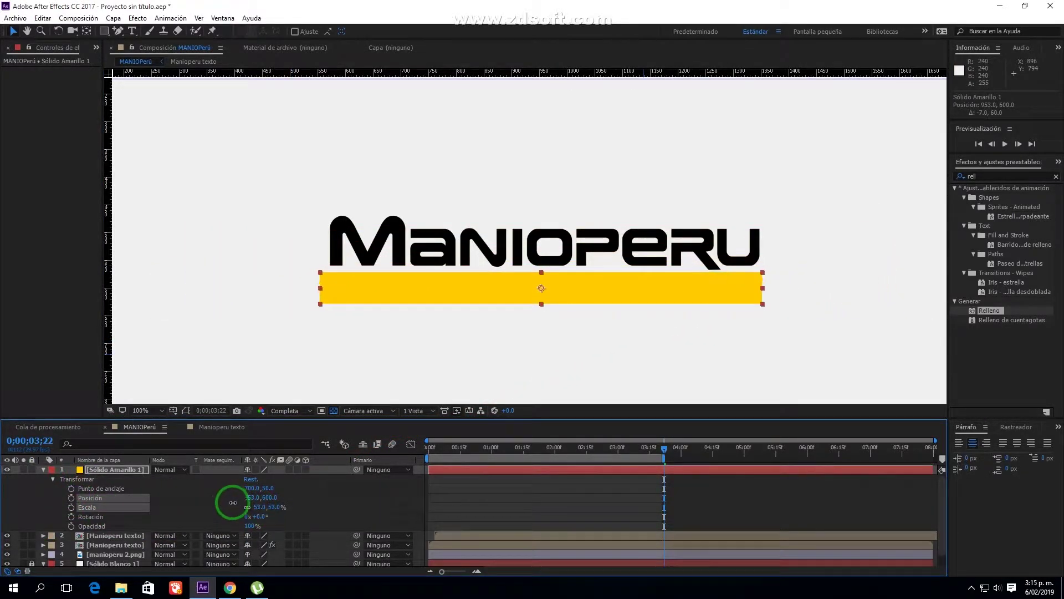
click(43, 470)
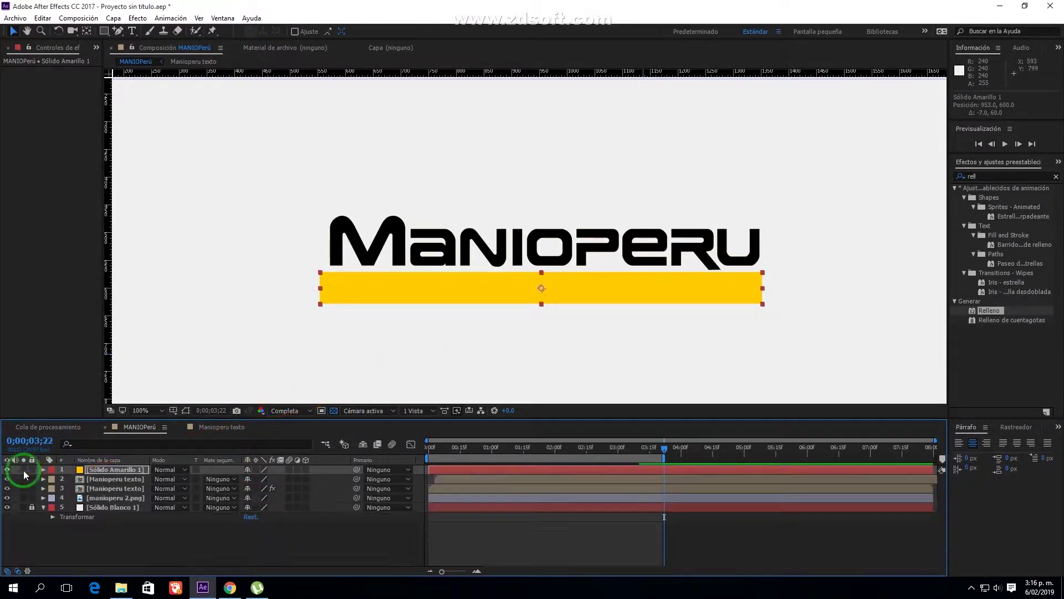
click(7, 469)
scroll(546, 238, up, 1)
click(7, 470)
click(7, 469)
Trace points along the striped tagline bar with the Pen, creating a red outline shape
click(257, 333)
click(118, 31)
click(130, 316)
scroll(356, 330, right, 5)
click(798, 313)
click(798, 348)
scroll(677, 292, up, 3)
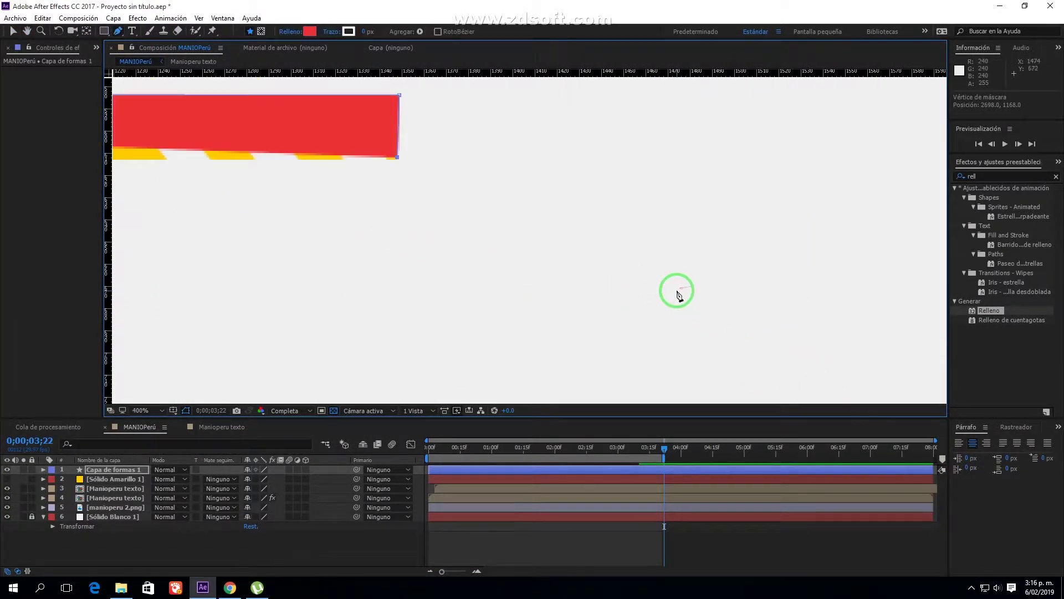
Delete Capa de formas 1 and pen a closed four-point mask around the striped bar
click(109, 469)
key(Delete)
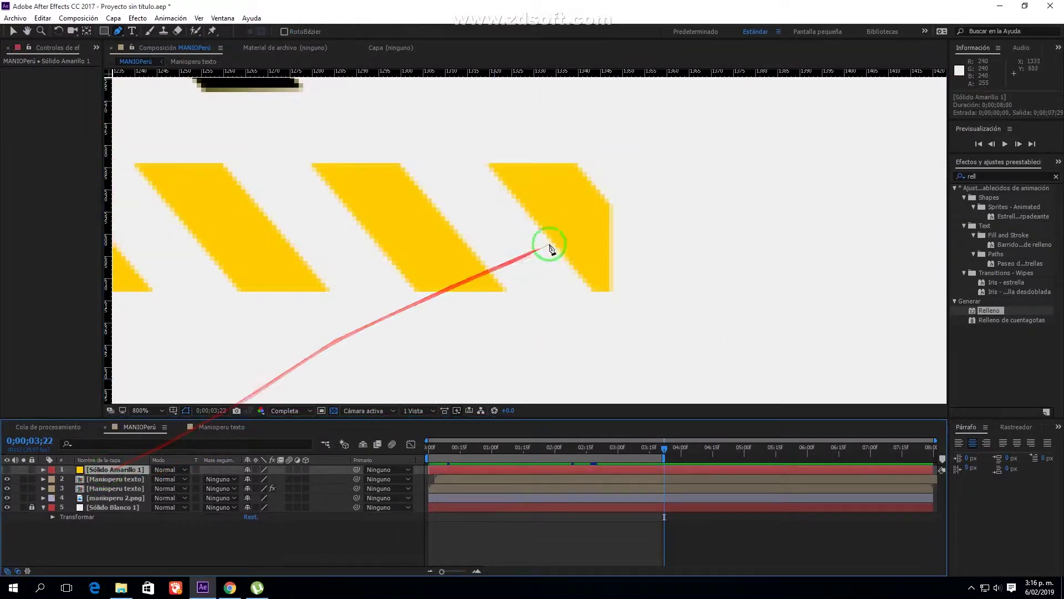
click(610, 290)
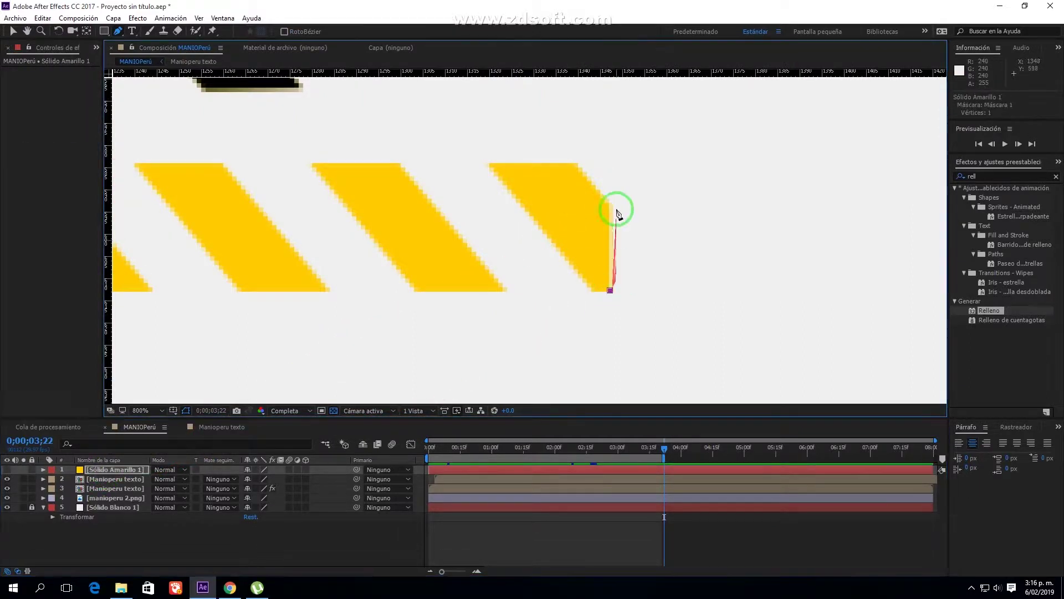
click(608, 160)
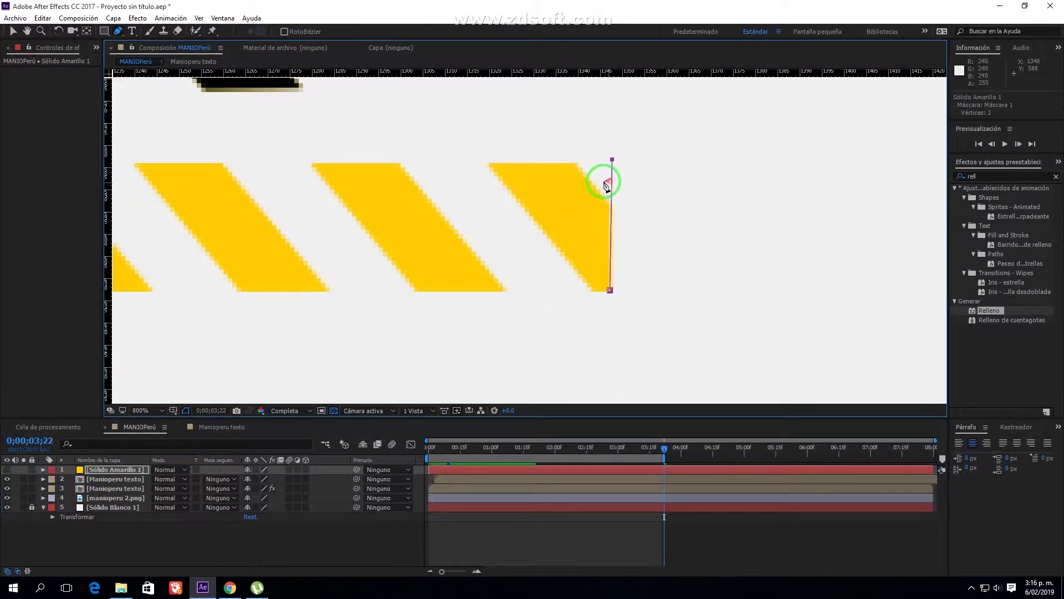
scroll(611, 187, down, 3)
scroll(495, 208, up, 3)
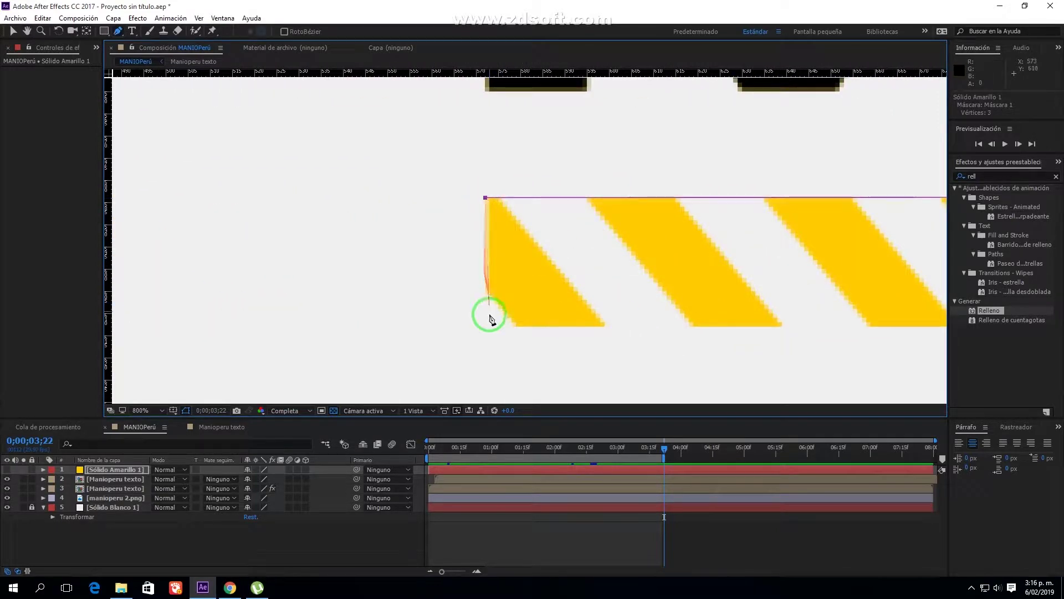
click(488, 330)
drag(658, 299, 328, 318)
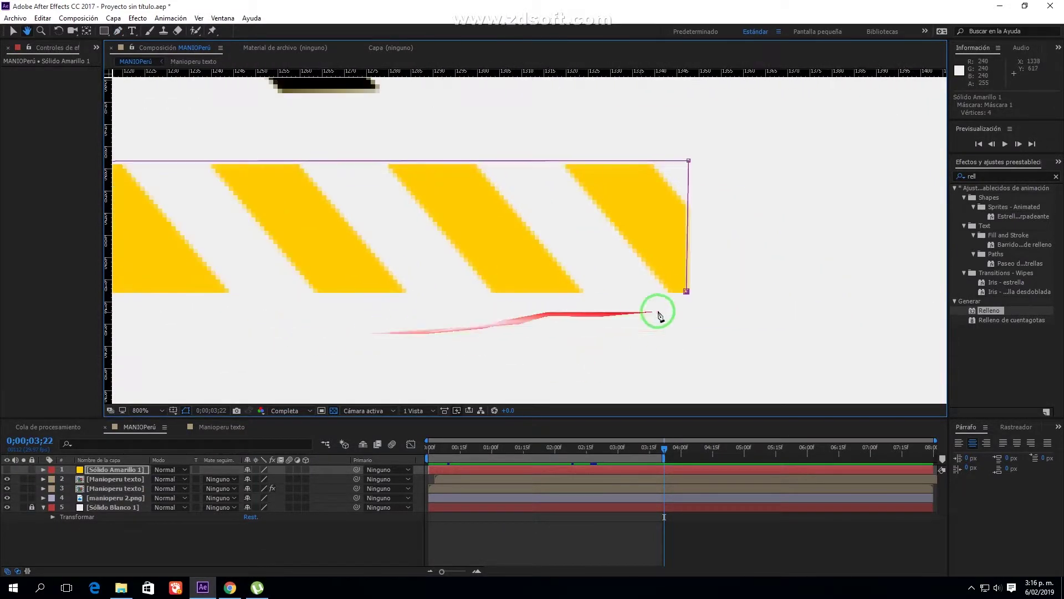
click(688, 293)
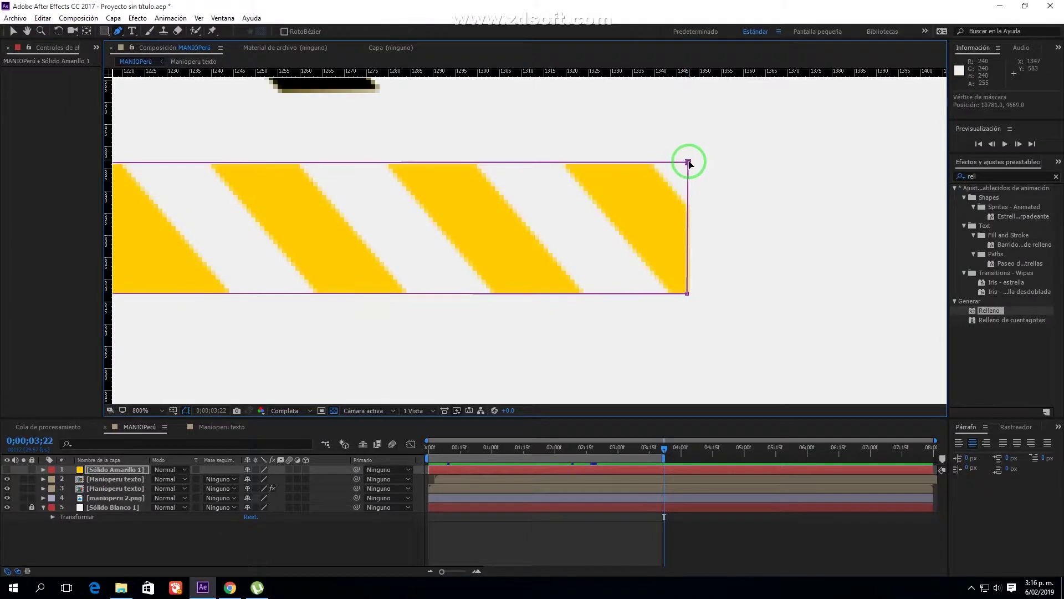
Turn the masked Sólido Amarillo 1 layer back on
scroll(611, 249, down, 1)
scroll(668, 279, down, 1)
scroll(667, 278, down, 1)
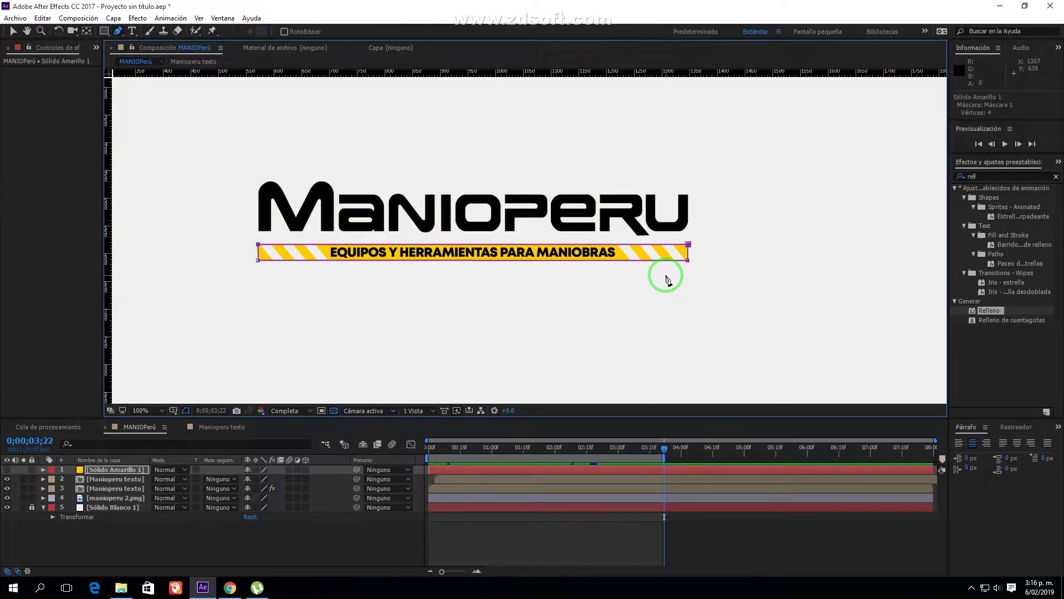
click(7, 469)
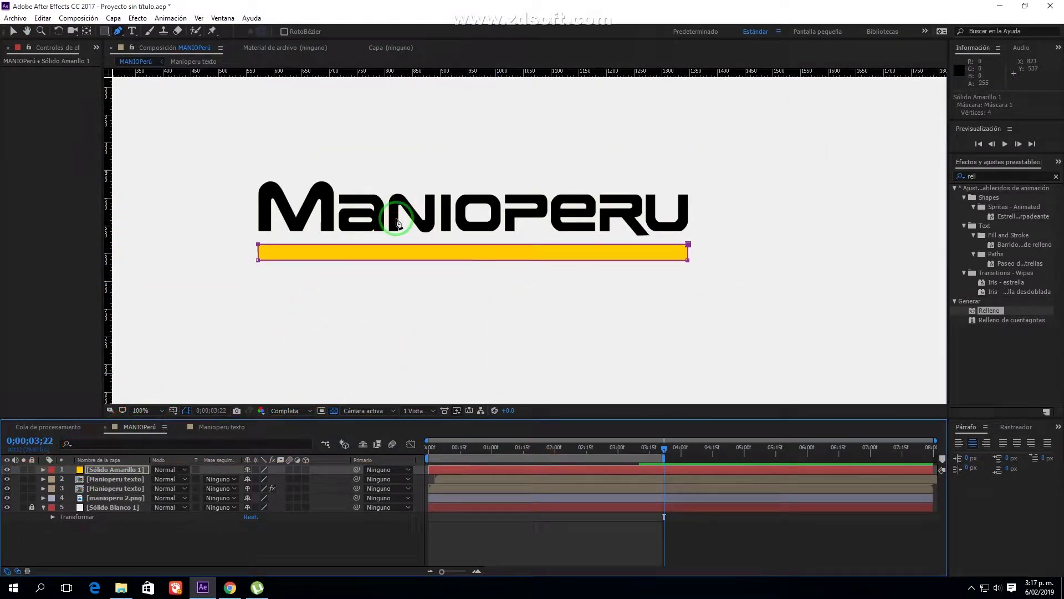
Preview the logo animation from the first frame
key(space)
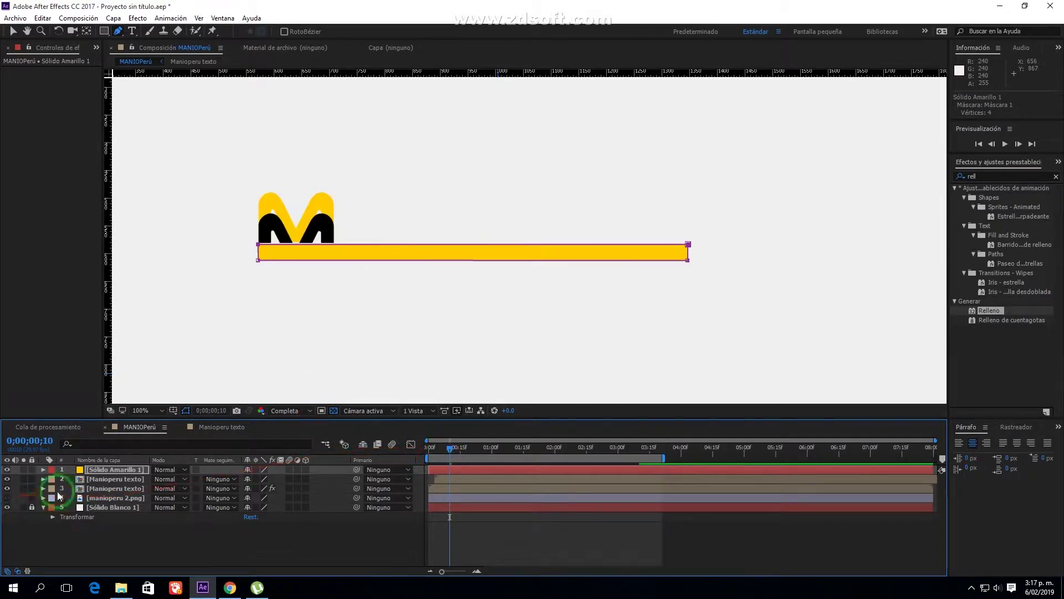
click(434, 448)
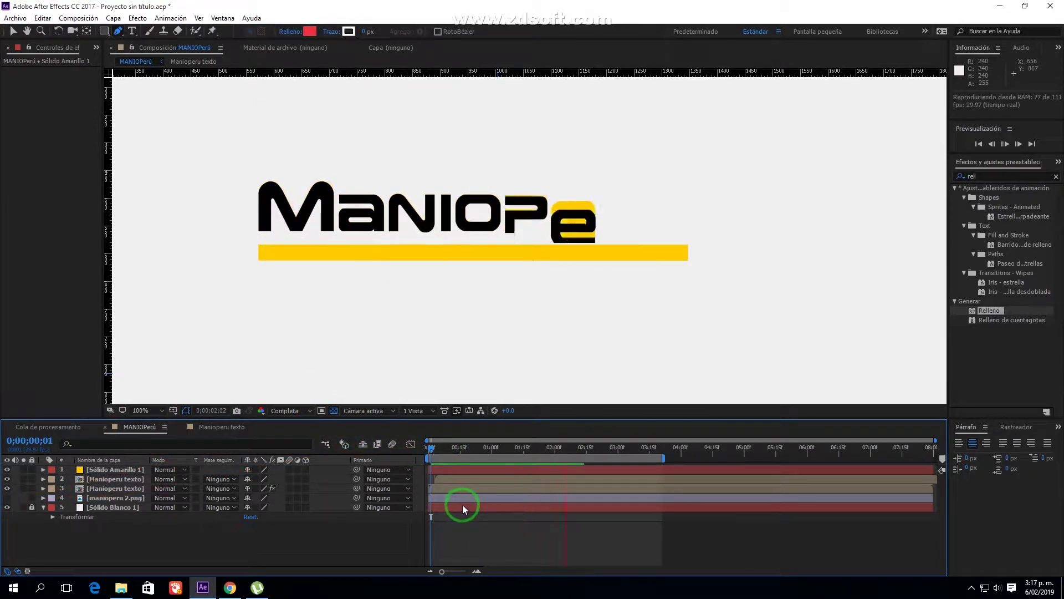
click(432, 451)
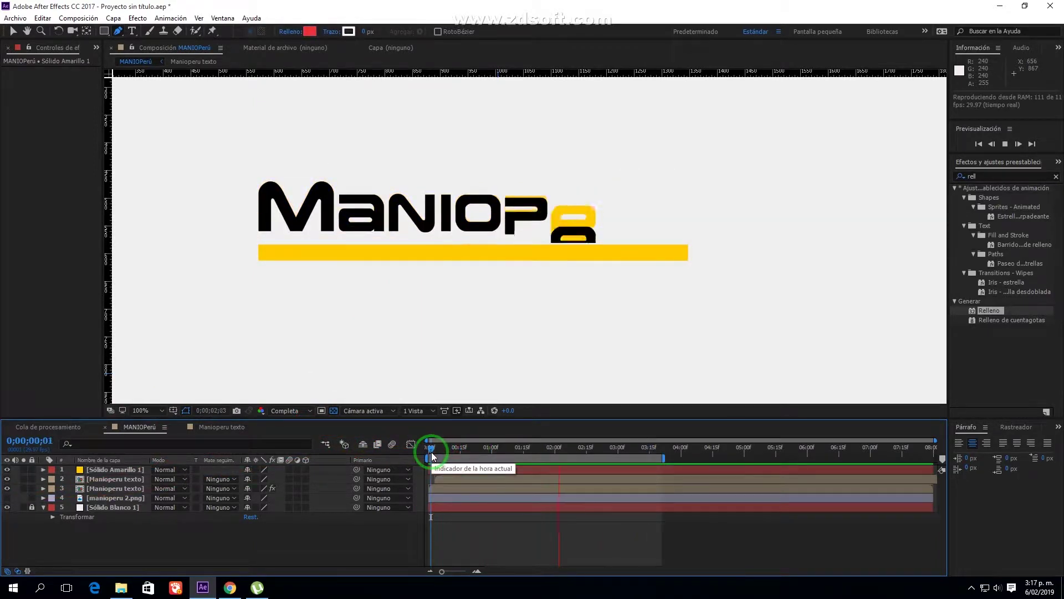
drag(433, 456, 427, 450)
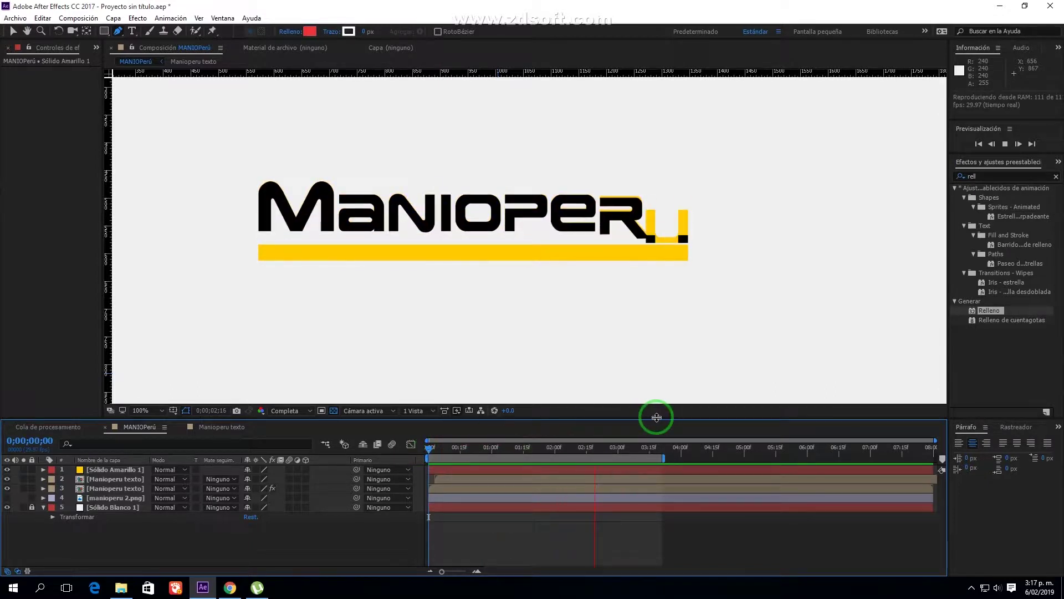
click(423, 257)
Test a black Relleno fill on a duplicate of the yellow bar, then delete both
click(43, 18)
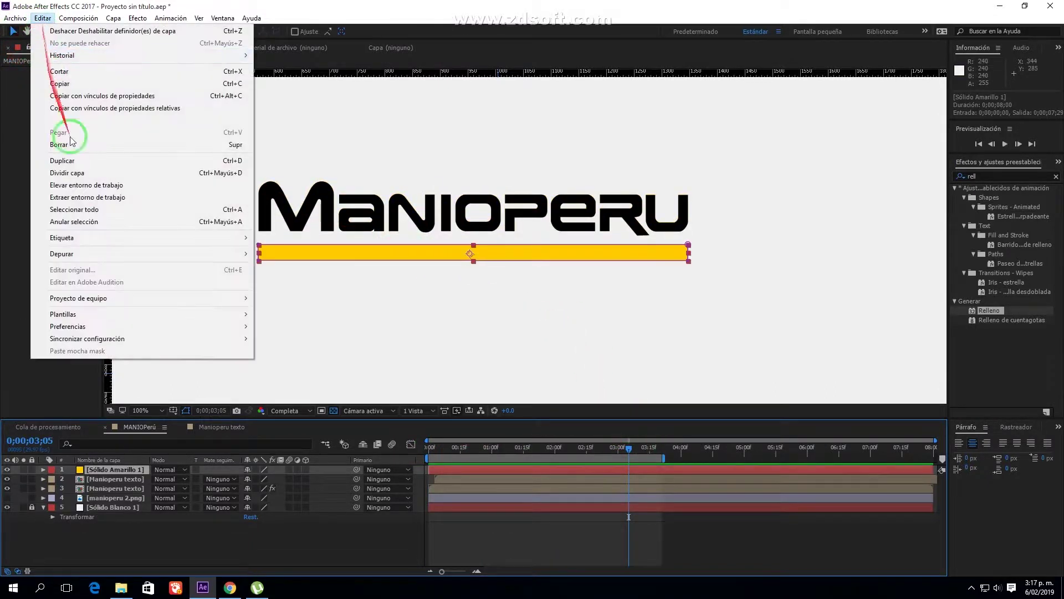
click(62, 160)
drag(989, 311, 423, 252)
click(81, 100)
click(266, 205)
click(32, 71)
key(Delete)
click(107, 471)
key(Delete)
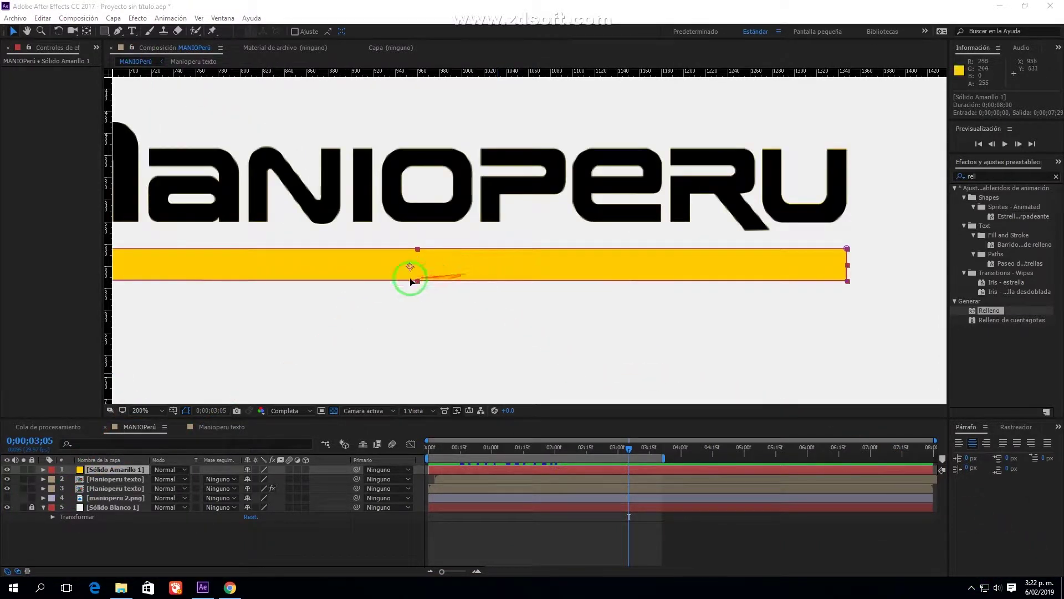
Move the yellow bar's anchor point to its centre with the Pan Behind tool (Y)
key(space)
click(449, 296)
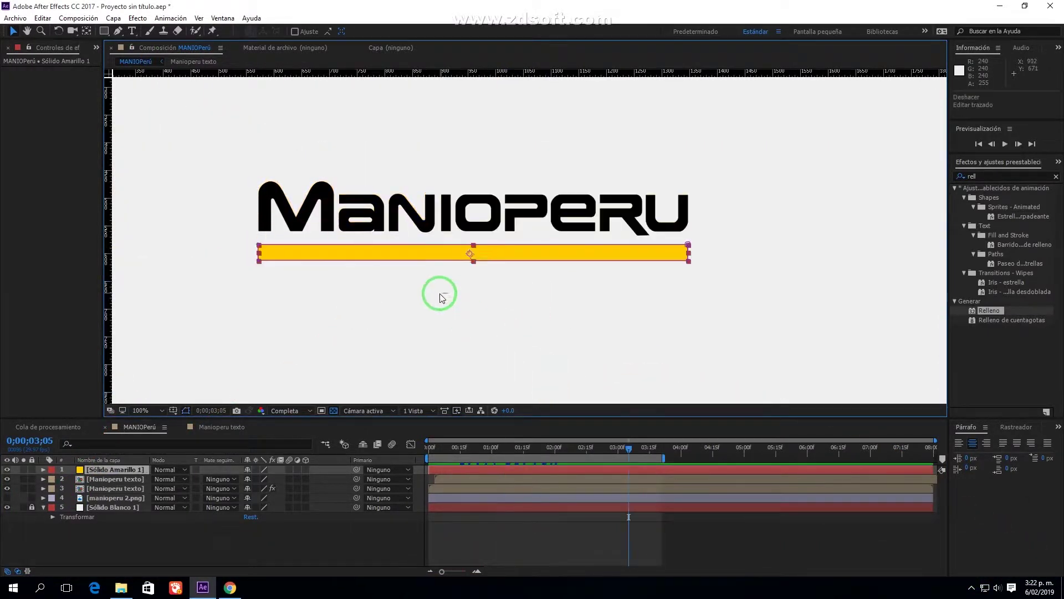
key(y)
scroll(475, 261, up, 1)
drag(407, 267, 417, 267)
click(108, 469)
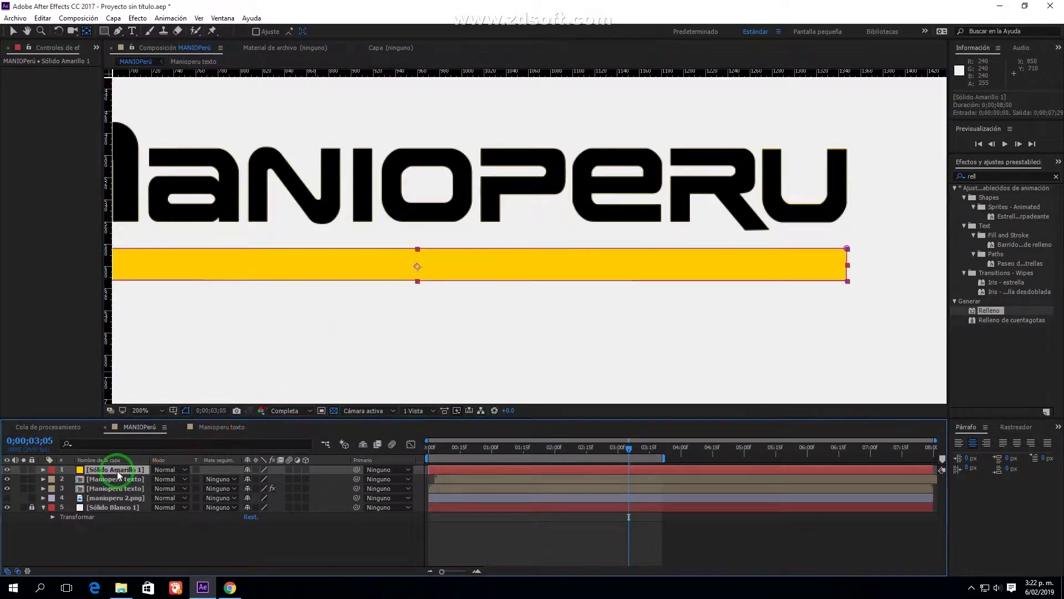
Keyframe the yellow bar's Scale with X scale at 0 at the start
key(s)
click(71, 479)
drag(629, 464, 440, 469)
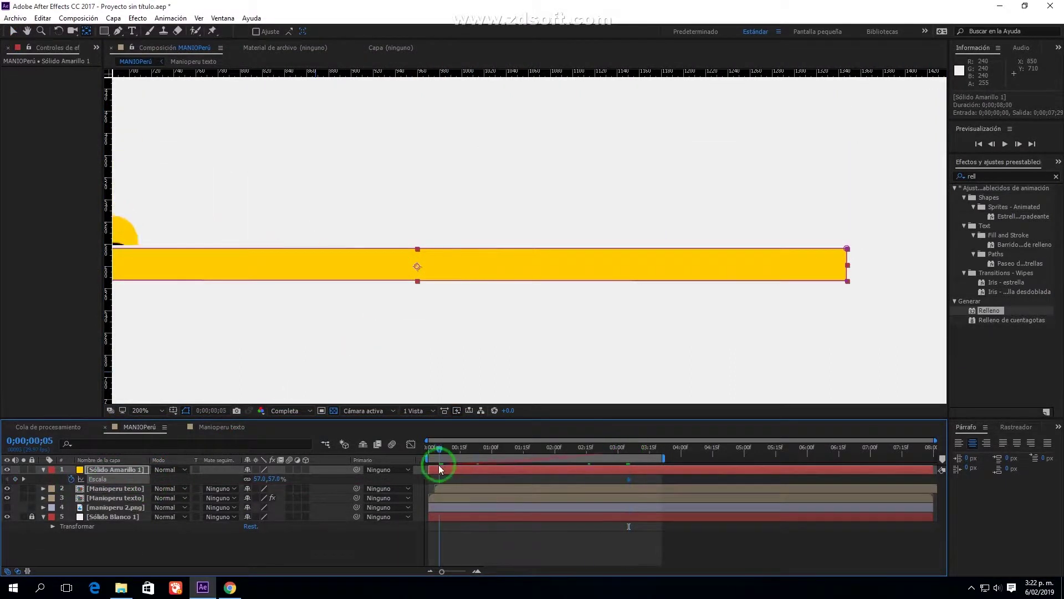
key(v)
click(495, 480)
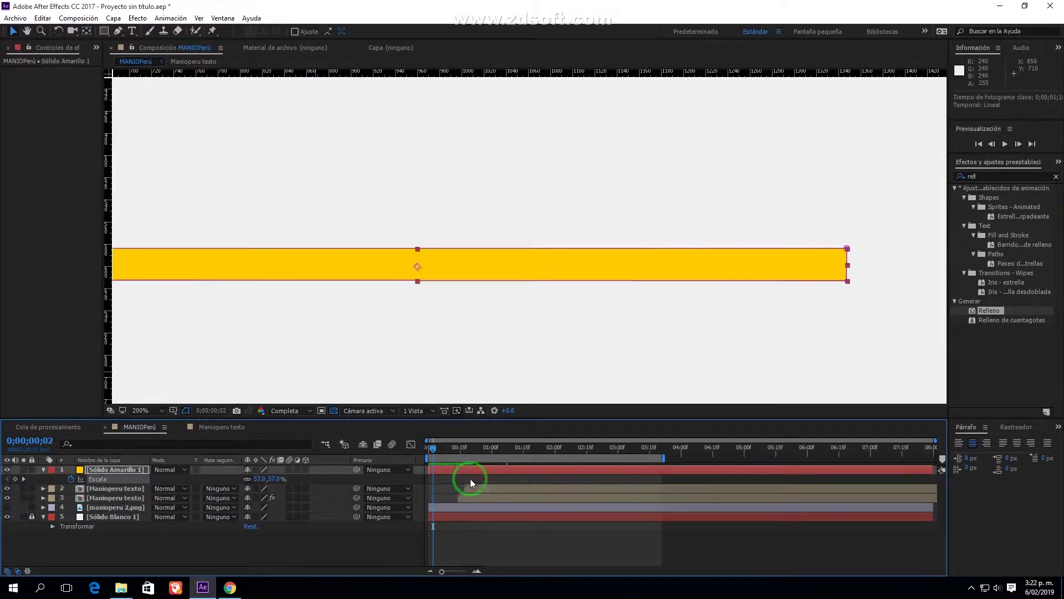
click(186, 488)
drag(255, 483, 283, 533)
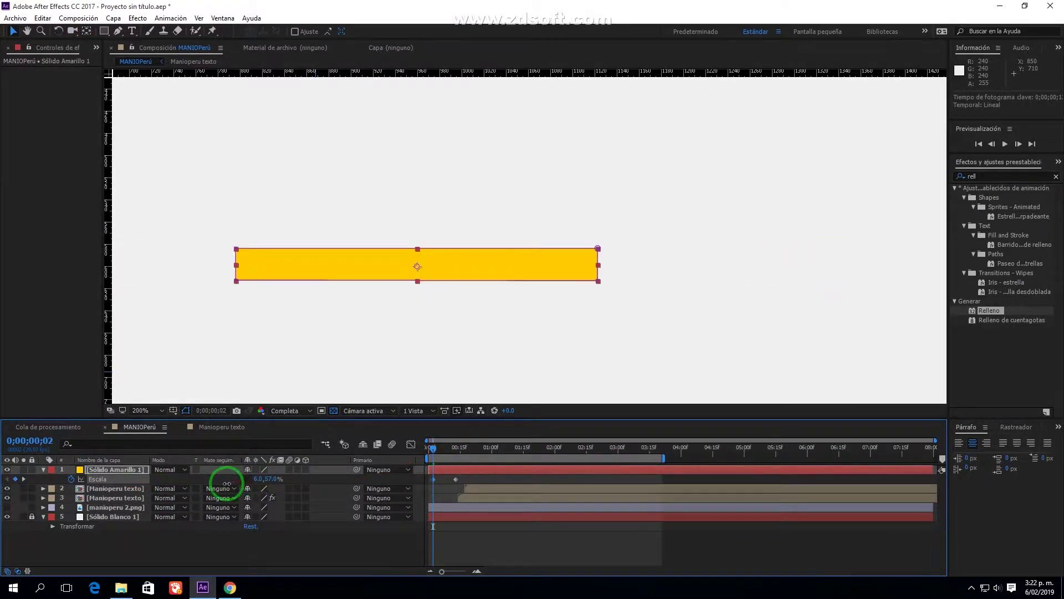
click(339, 538)
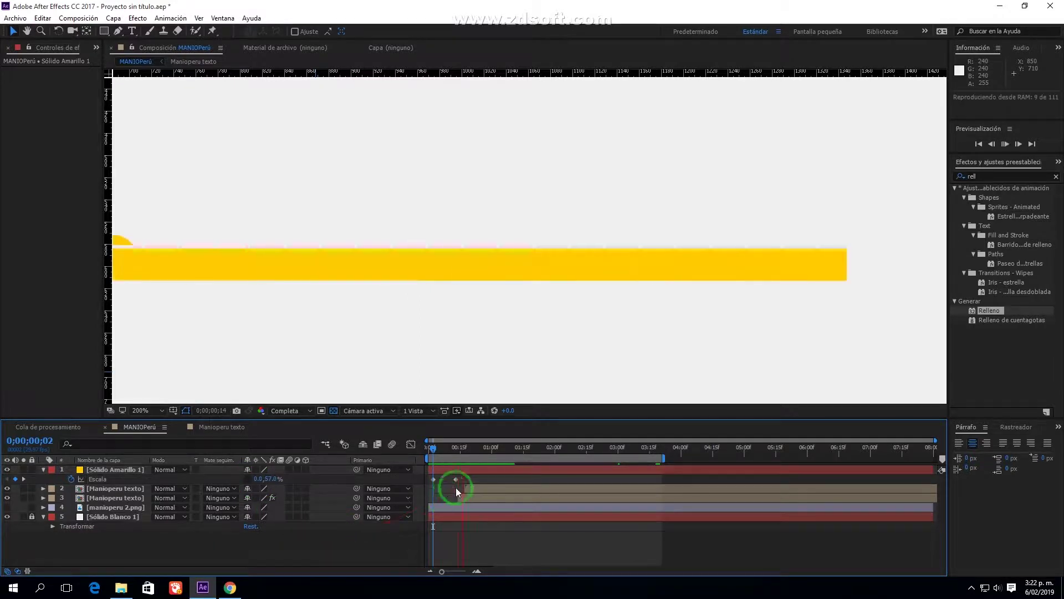
Retime the full-width scale keyframe, Easy Ease both keyframes and adjust their influence
mouse_move(455, 479)
mouse_down()
mouse_move(591, 494)
mouse_move(572, 497)
mouse_up()
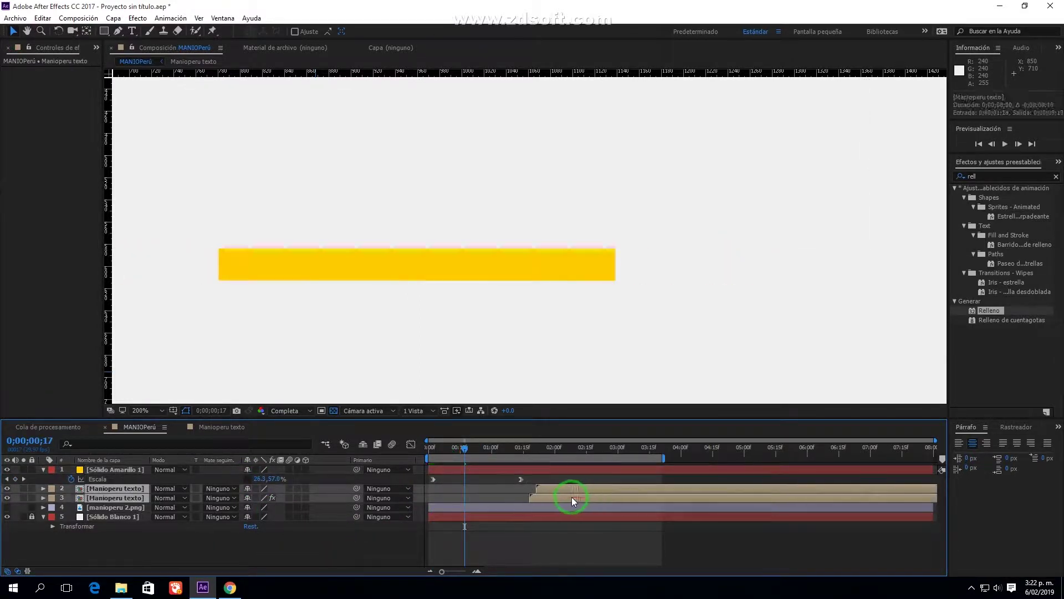
click(522, 479)
key(shift+F3)
drag(445, 482, 458, 506)
mouse_move(506, 543)
mouse_down()
mouse_move(440, 542)
mouse_move(581, 565)
mouse_up()
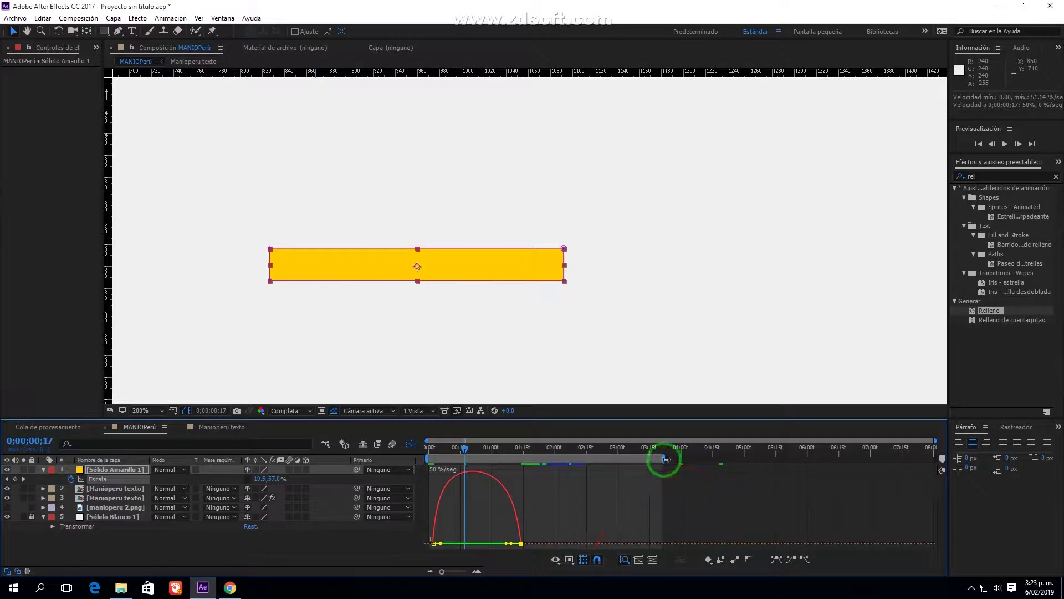
Shorten the work area to the bar animation and reshape both keyframes' easing influence
drag(664, 458, 538, 483)
key(space)
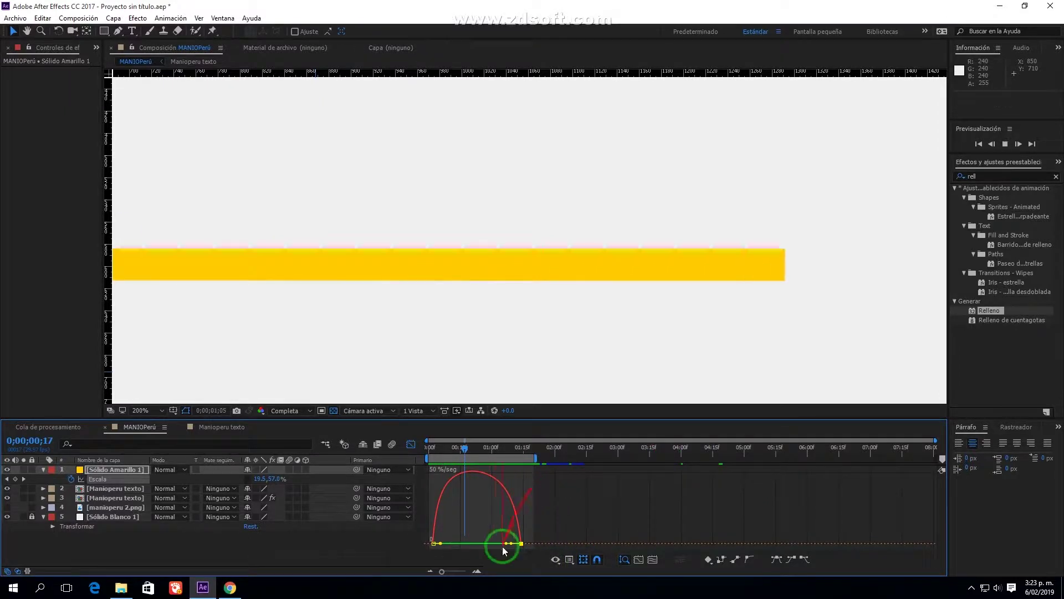
drag(507, 544, 519, 512)
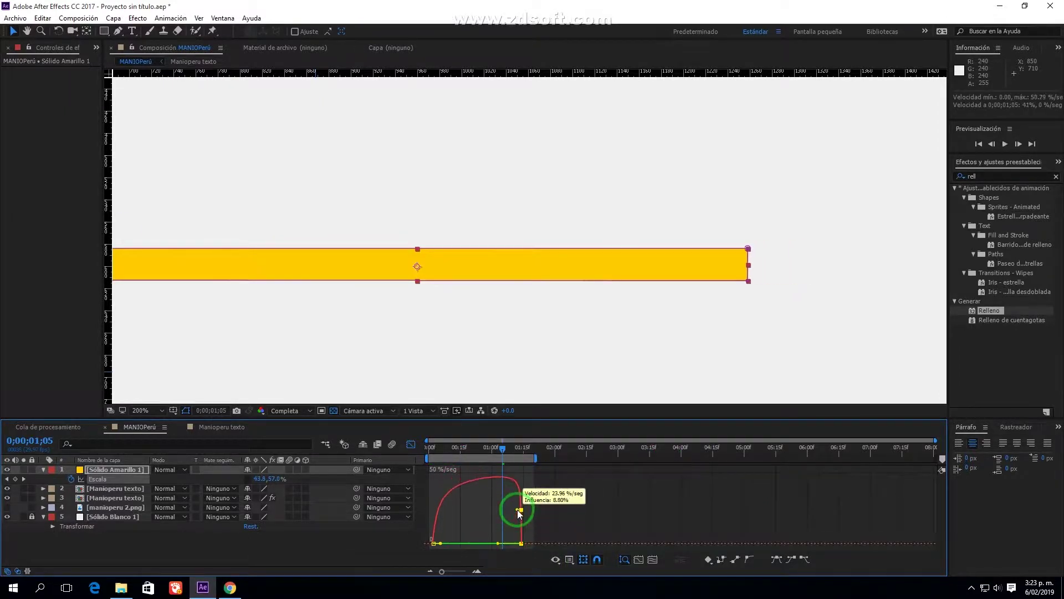
mouse_move(448, 481)
mouse_down()
mouse_move(456, 507)
mouse_move(483, 524)
mouse_move(455, 530)
mouse_move(479, 534)
mouse_up()
key(space)
key(space)
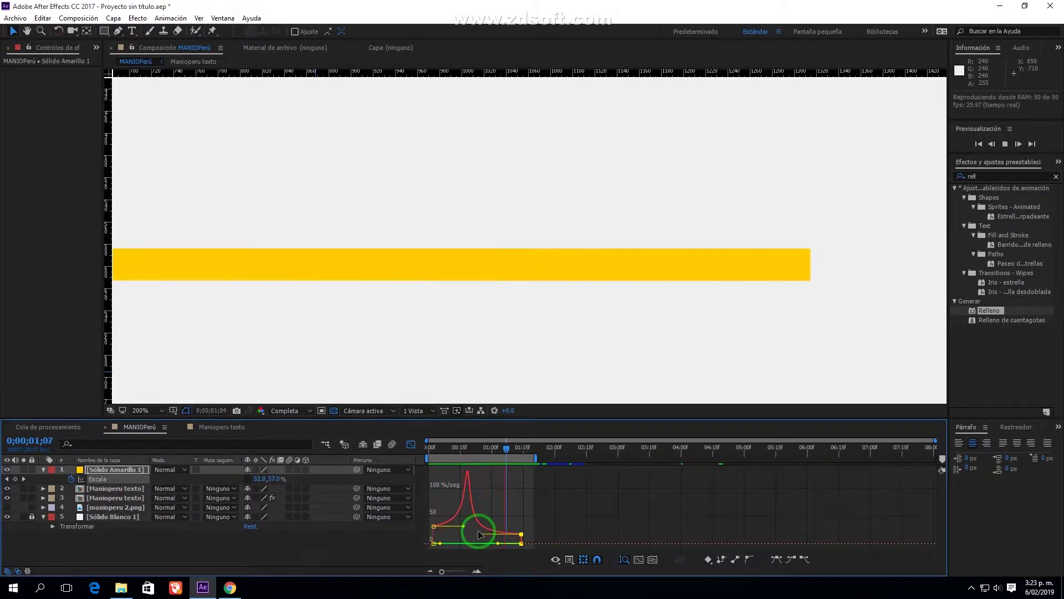
Refine the start keyframe's speed curve, replay it, and return to the layer bars
key(comma)
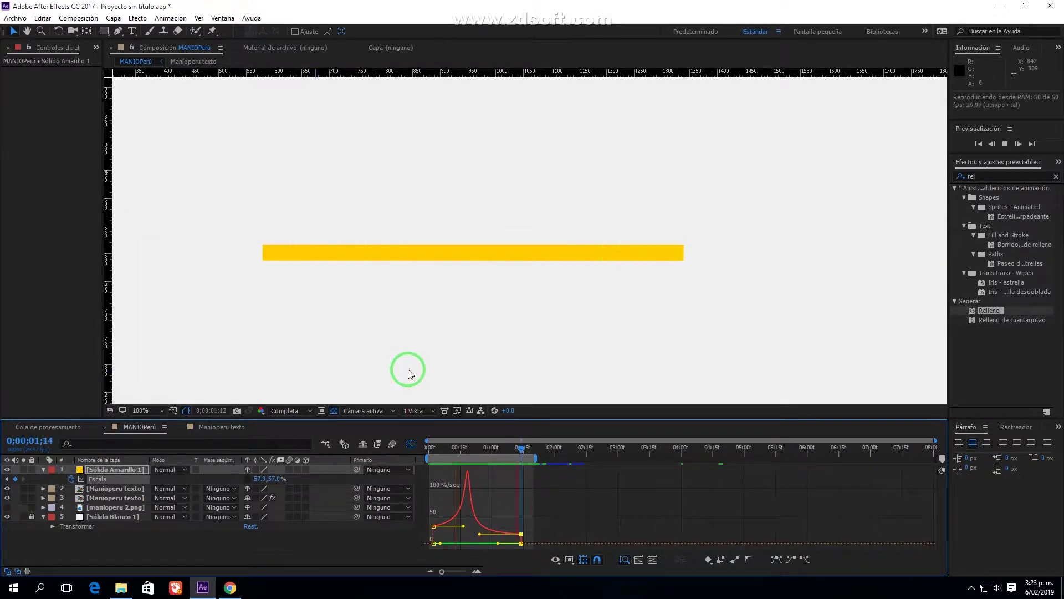
mouse_move(464, 526)
mouse_down()
mouse_move(464, 511)
mouse_move(474, 518)
mouse_up()
key(space)
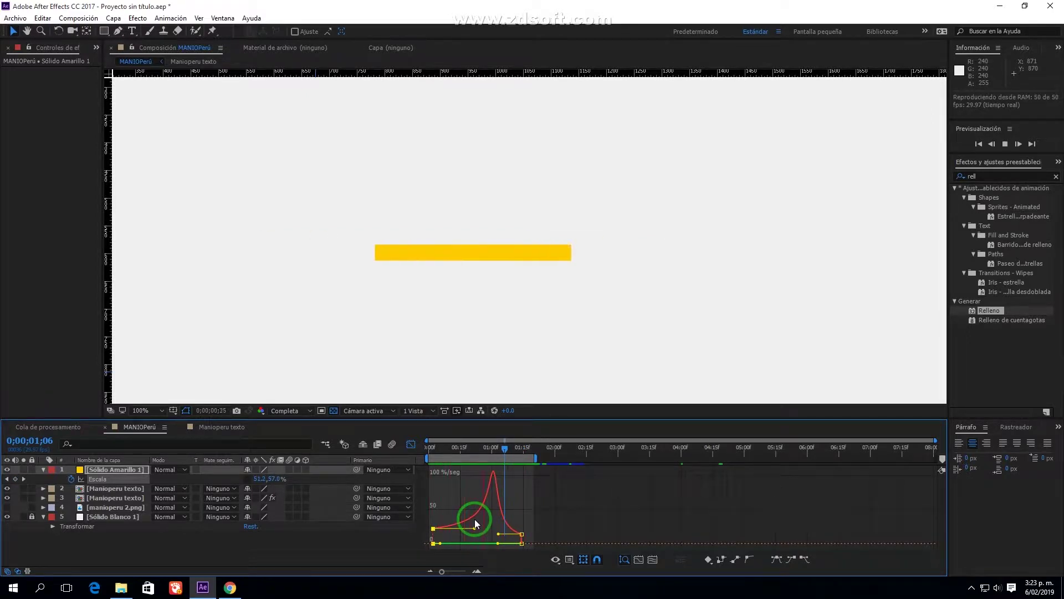
click(431, 505)
key(shift+F3)
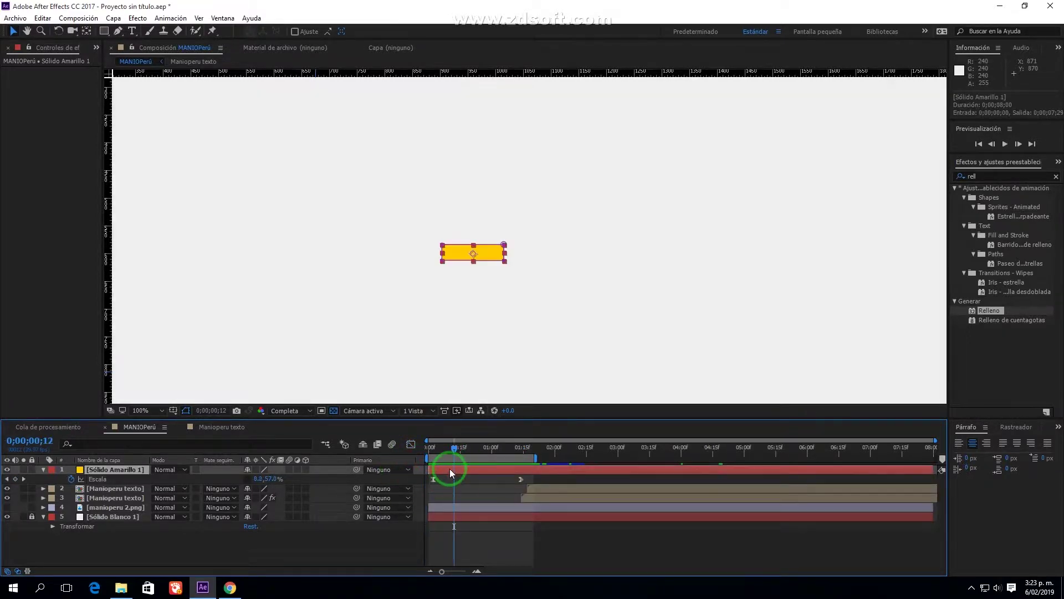
Duplicate the yellow bar, fill the copy with black and place it below the original
drag(521, 480, 495, 479)
key(ctrl+d)
double_click(989, 311)
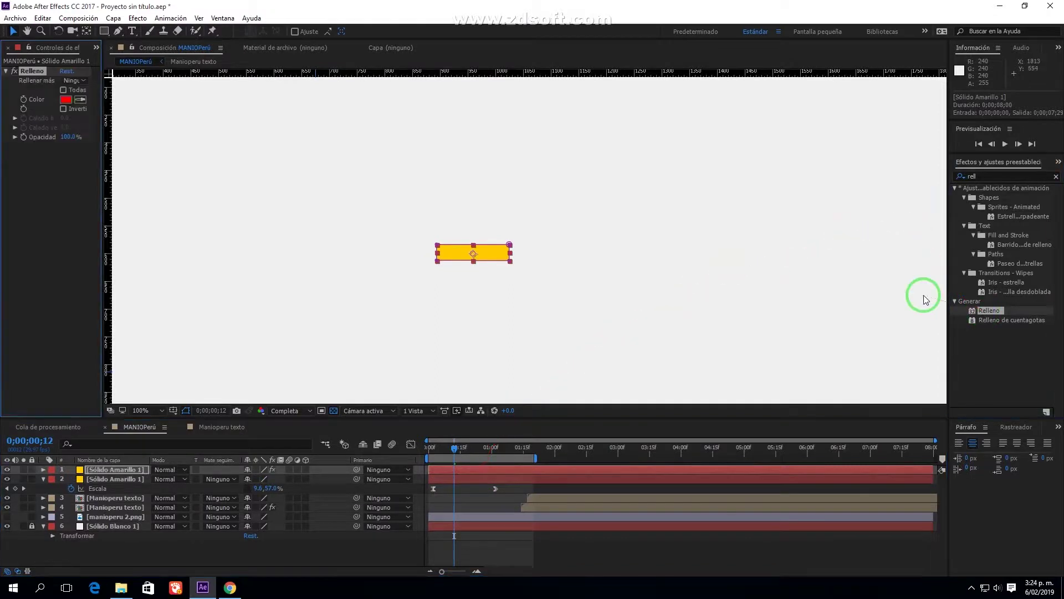
click(67, 104)
click(684, 392)
click(898, 238)
drag(111, 479, 139, 468)
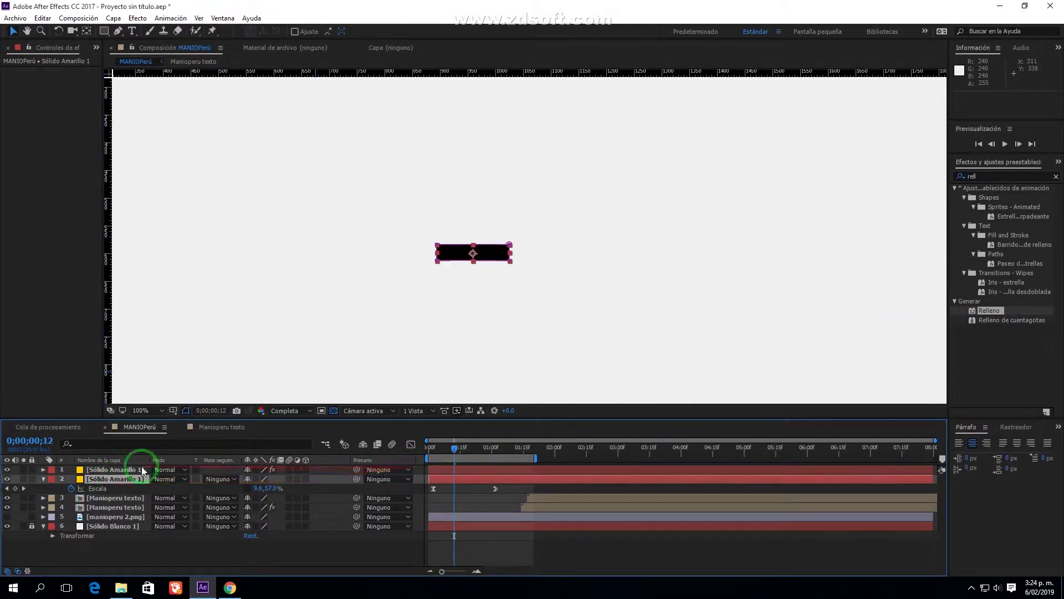
Nudge the scale keyframe timing and preview the logo up to 2;02
drag(480, 471, 476, 471)
click(543, 528)
key(space)
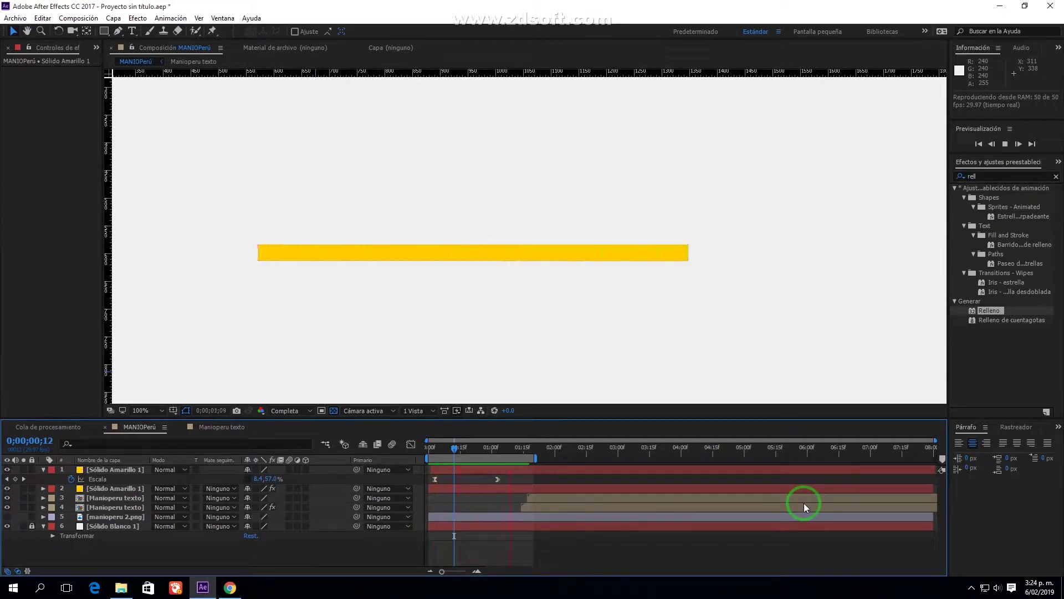
drag(513, 447, 559, 447)
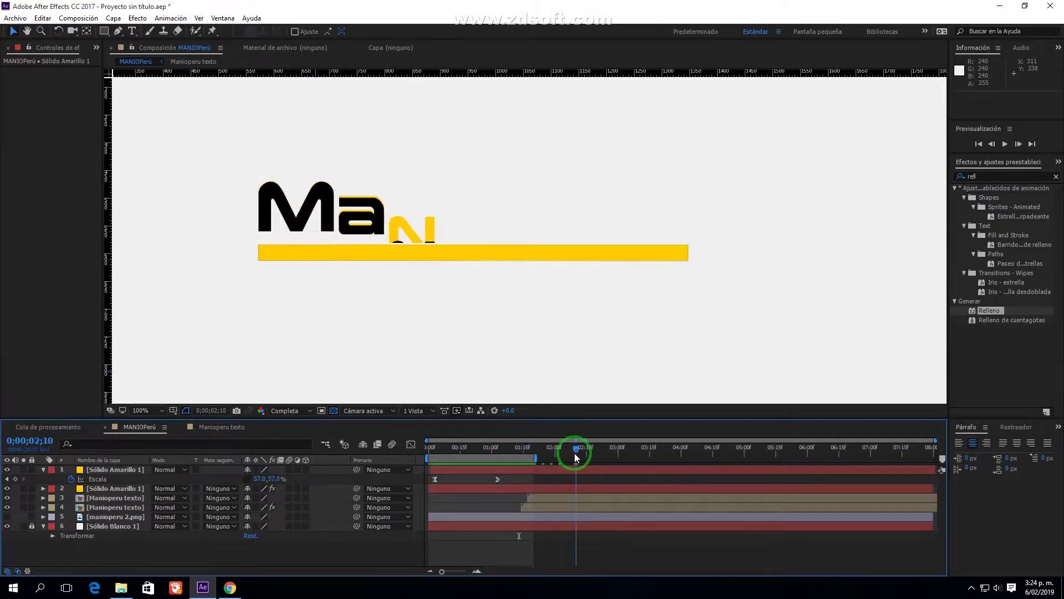
Trim the black copy to end near 1;07 and preview from 26 frames
click(526, 487)
click(32, 71)
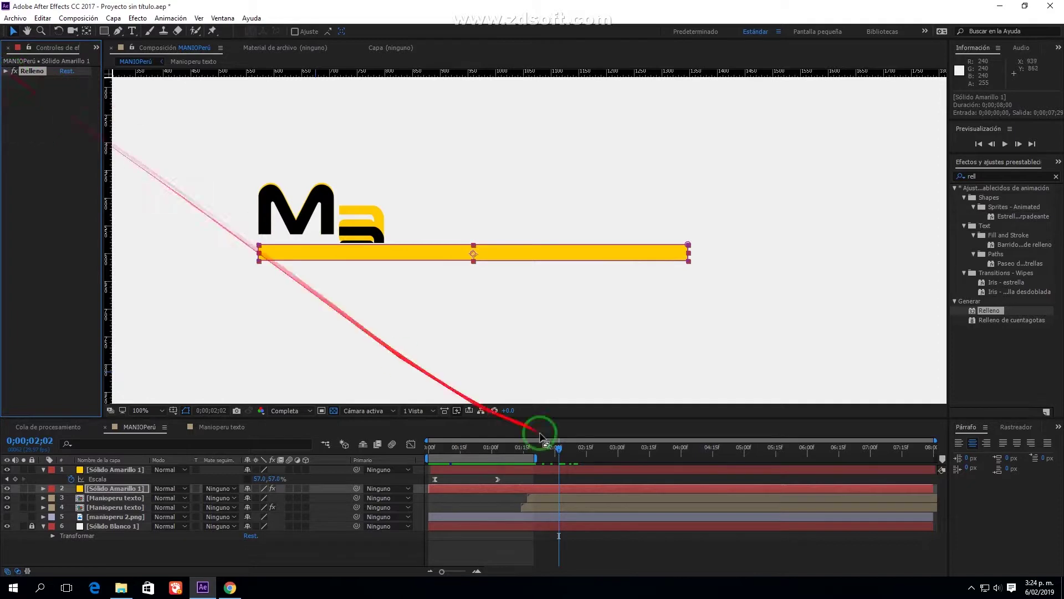
drag(933, 487, 504, 487)
drag(499, 448, 482, 451)
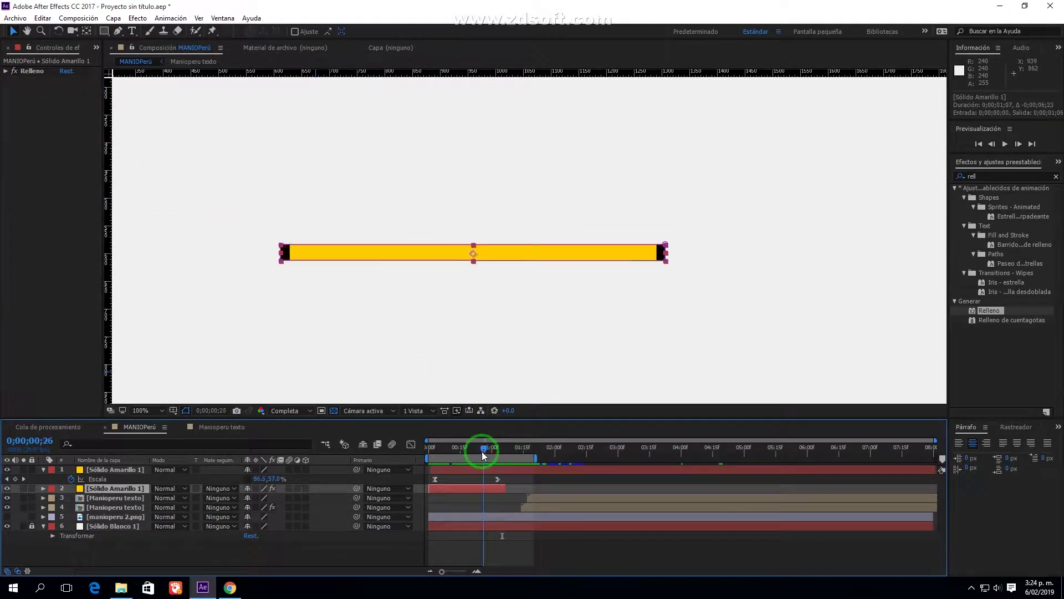
click(498, 478)
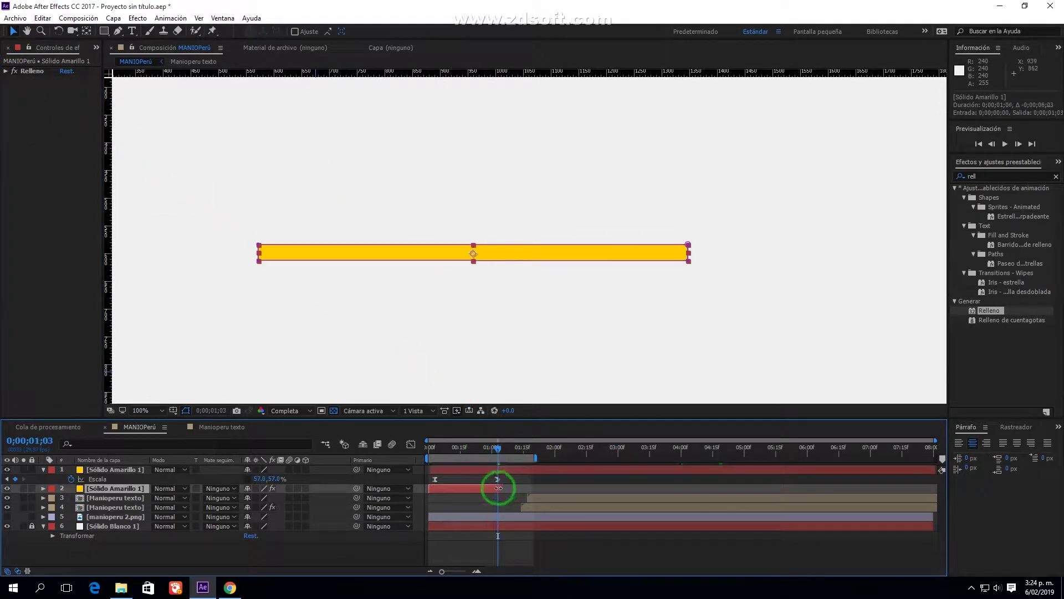
key(space)
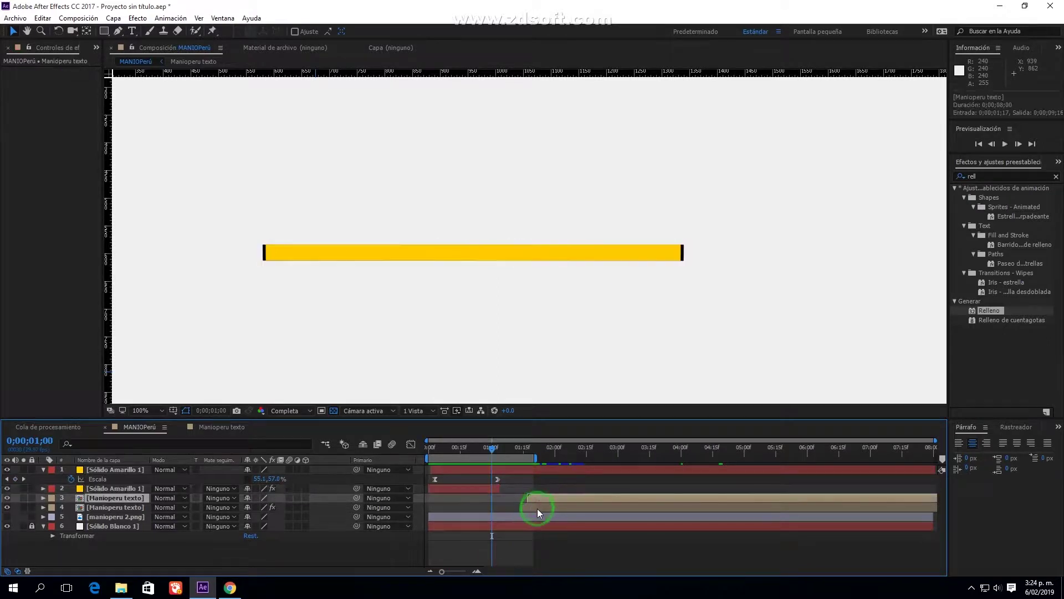
Shift both Manioperu texto layers earlier and extend the work area to about 3;15
drag(539, 504, 524, 508)
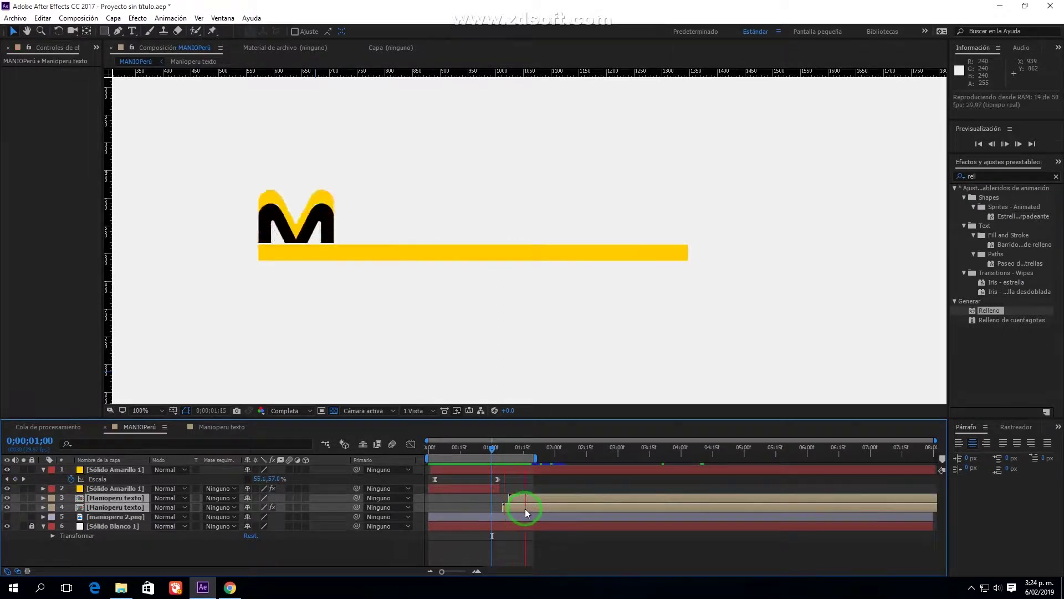
key(space)
drag(537, 457, 667, 456)
key(space)
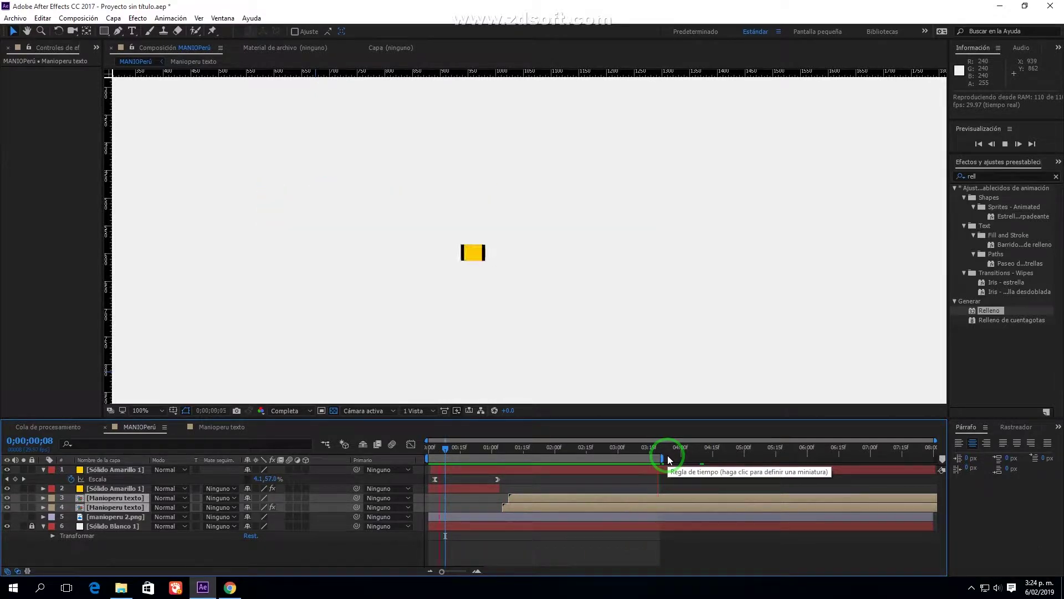
click(339, 271)
click(100, 551)
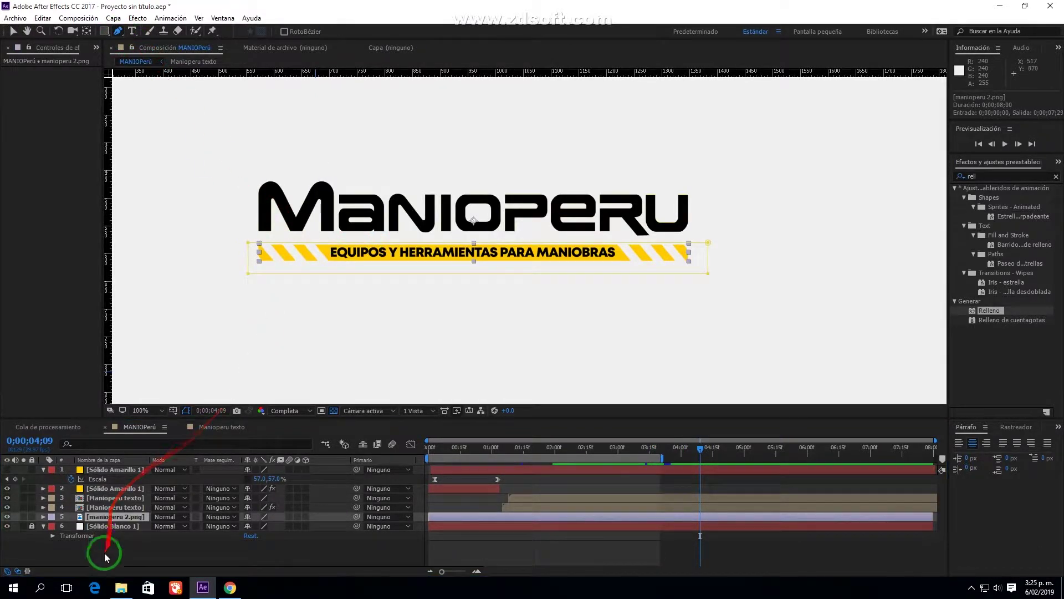
Zoom in and trace one diagonal stripe as a red shape with the Pen tool (G)
scroll(518, 289, up, 2)
scroll(518, 285, up, 2)
key(g)
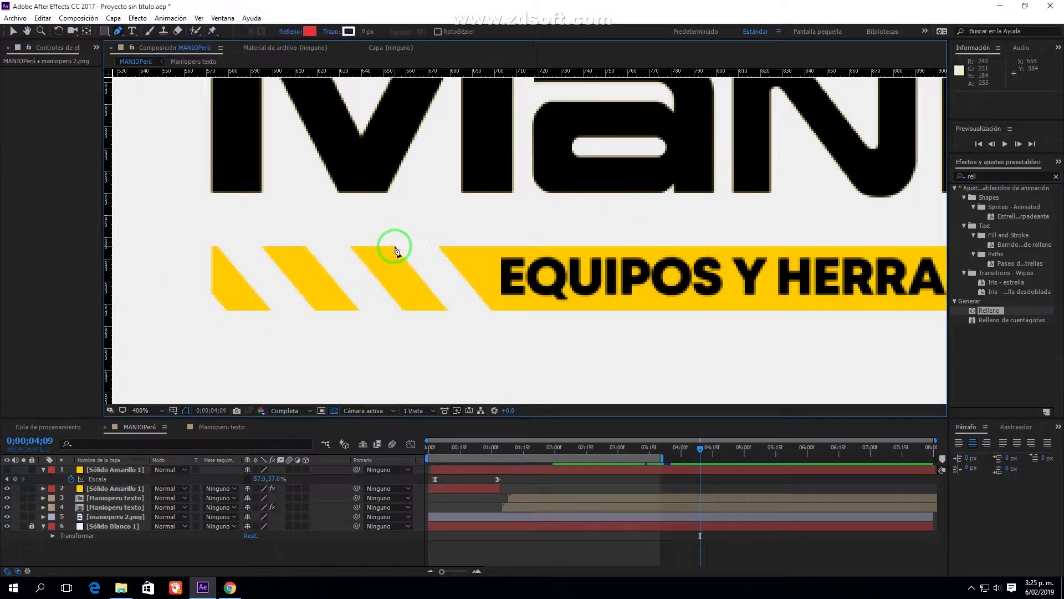
click(394, 246)
click(403, 310)
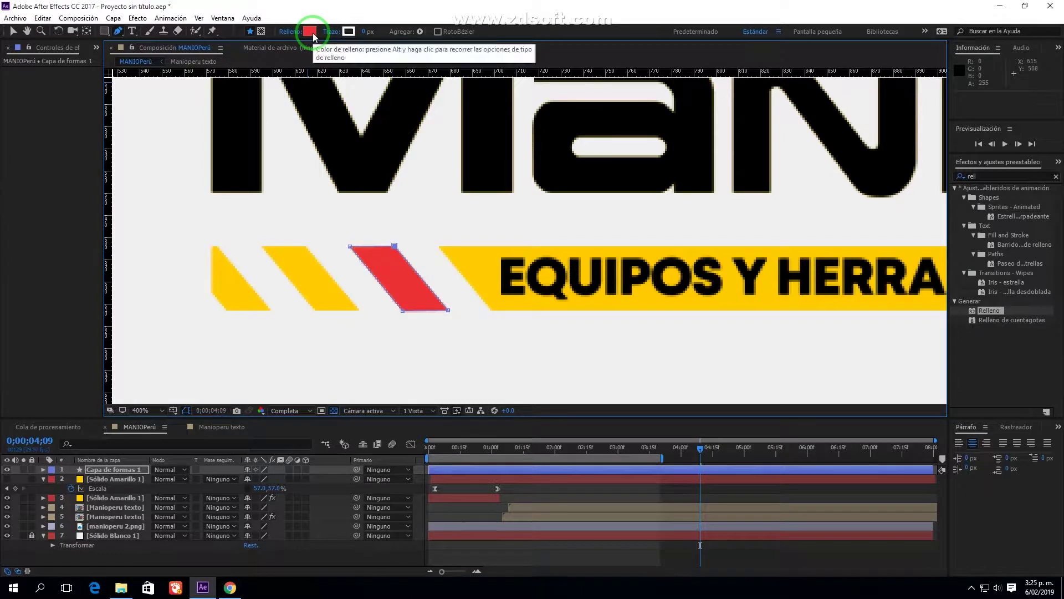
click(43, 469)
click(71, 460)
Delete the accidental second shape layer and select the first stripe's path group
click(416, 305)
drag(416, 300, 327, 300)
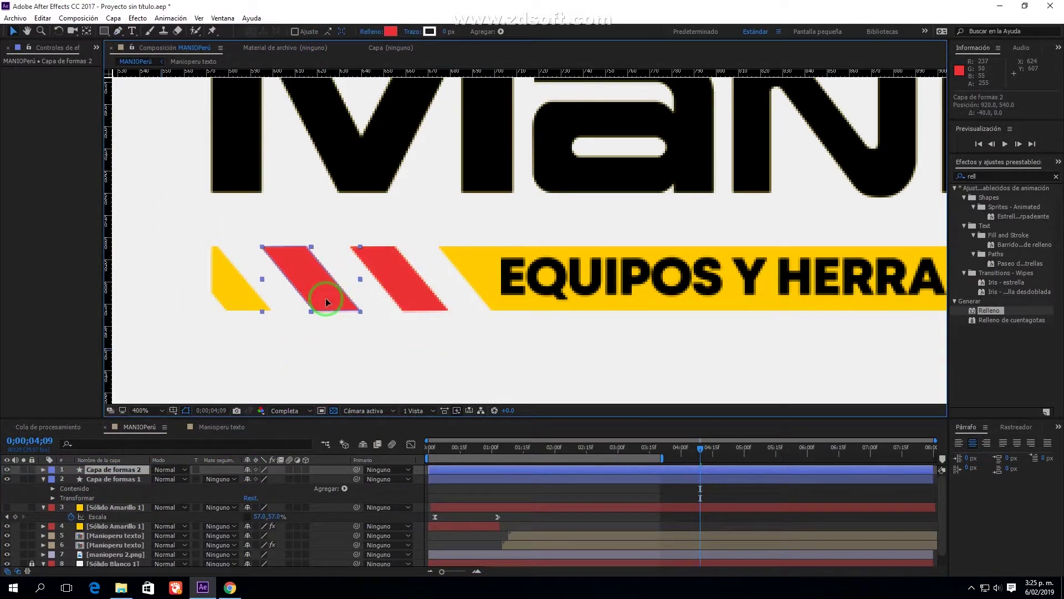
key(Delete)
click(53, 479)
click(78, 489)
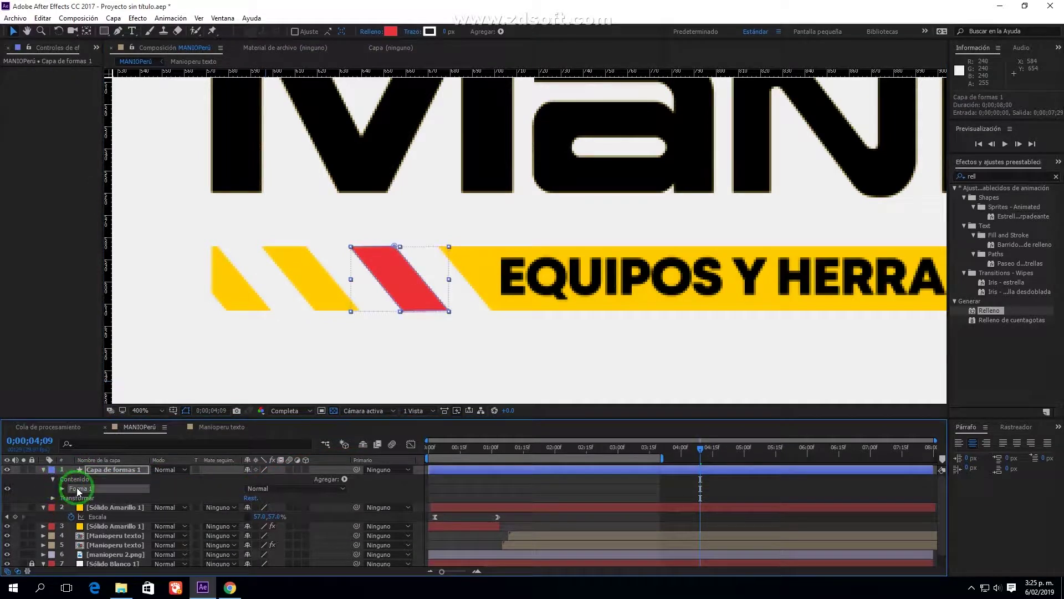
Duplicate the red parallelogram into five stripes spaced leftward
click(125, 470)
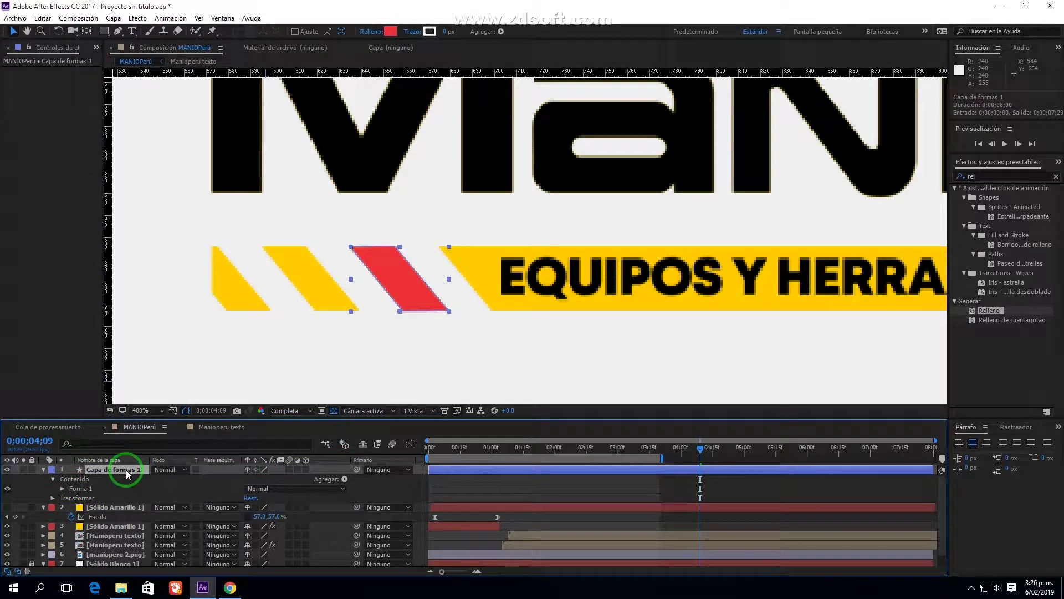
key(ctrl+d)
drag(418, 288, 246, 302)
click(78, 488)
key(ctrl+d)
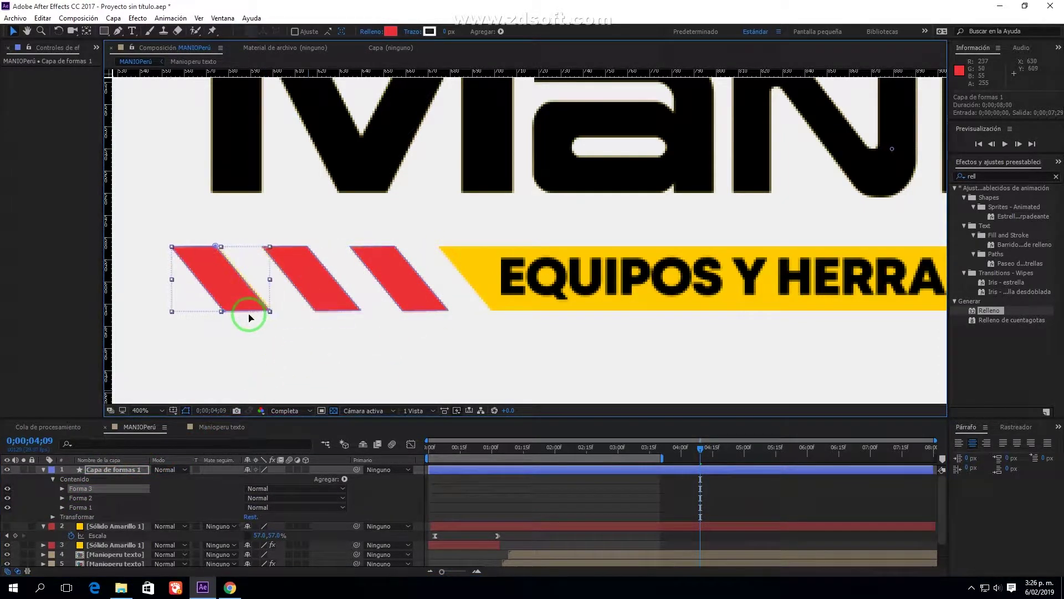
scroll(368, 302, left, 5)
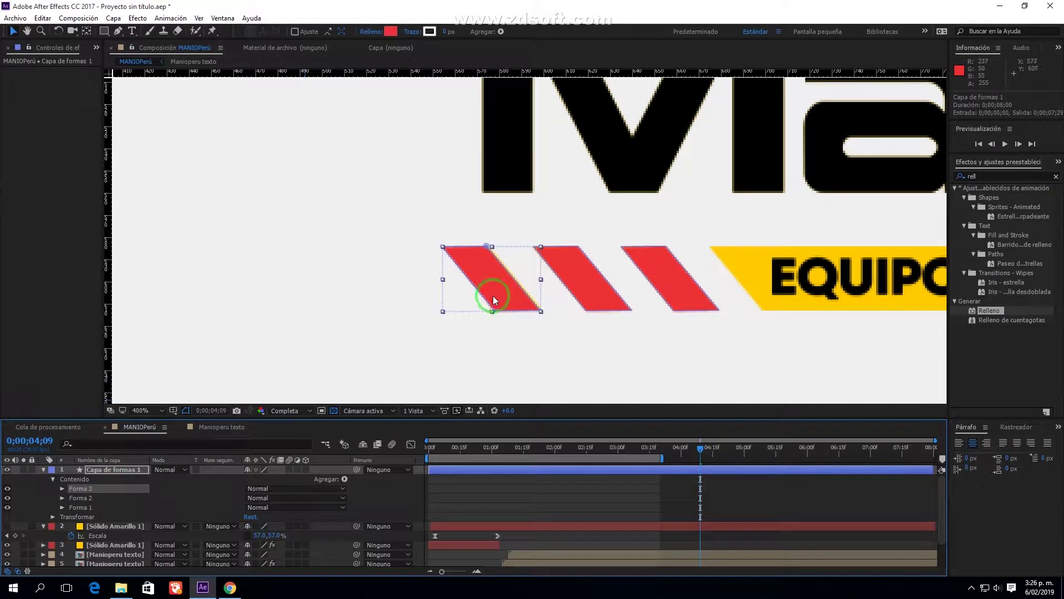
key(ctrl+d)
drag(510, 294, 439, 299)
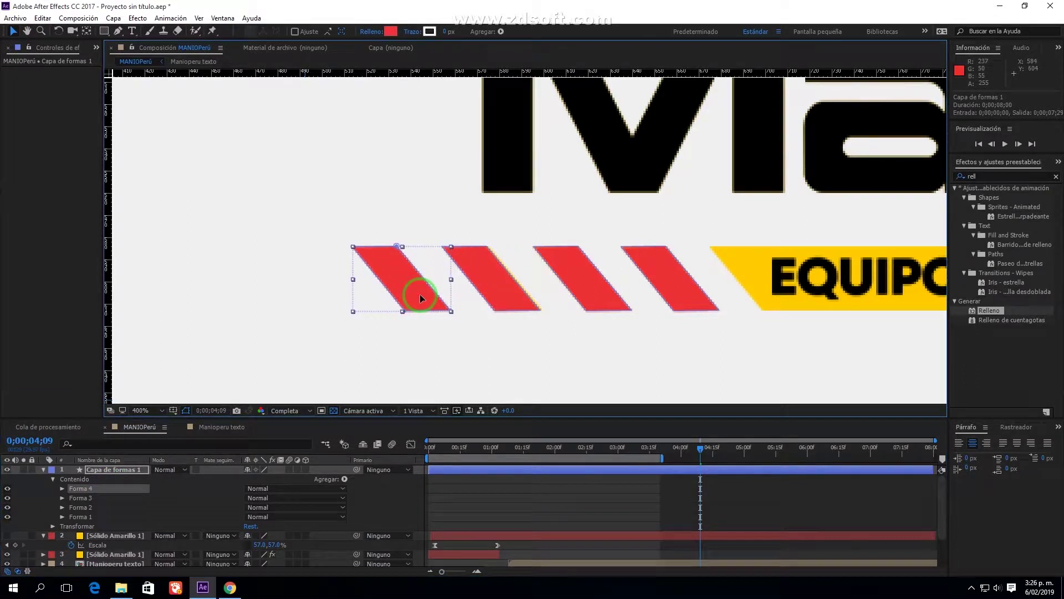
key(ctrl+d)
drag(364, 291, 327, 296)
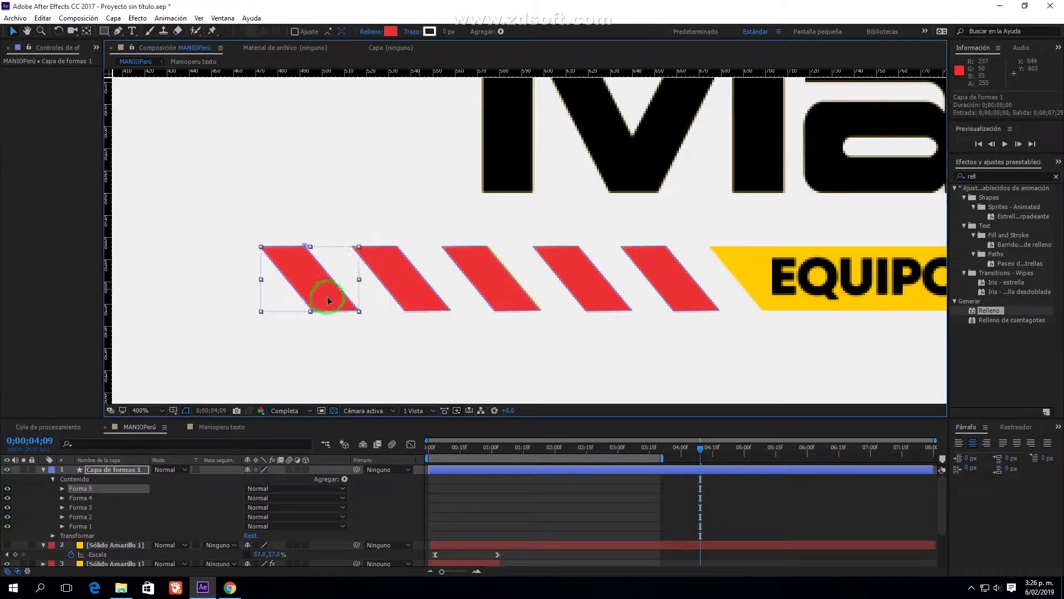
Duplicate all five stripes at once and move the copies further left
shift+click(90, 524)
key(ctrl+d)
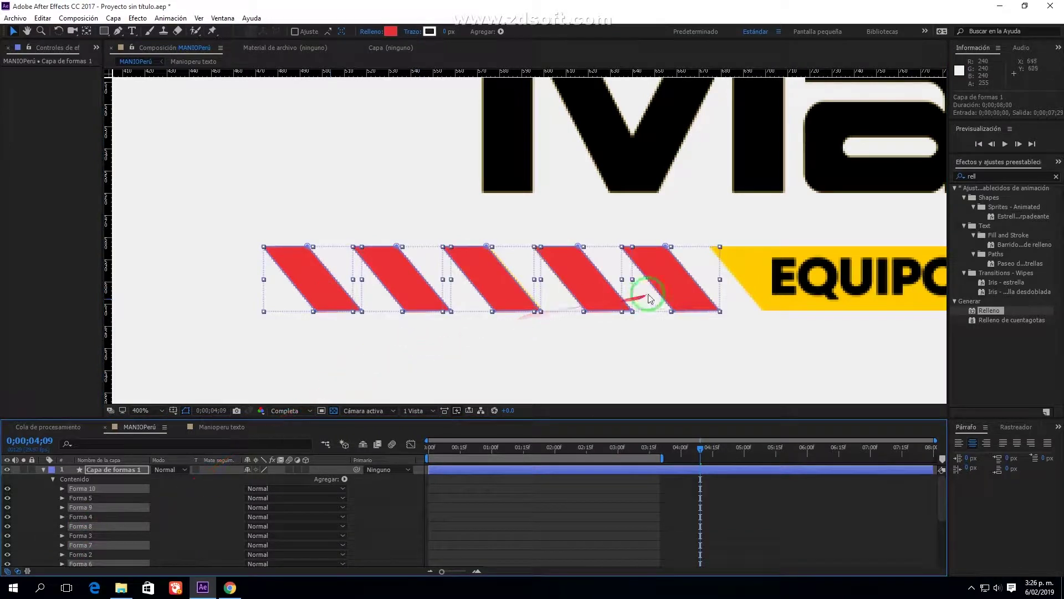
drag(643, 297, 228, 328)
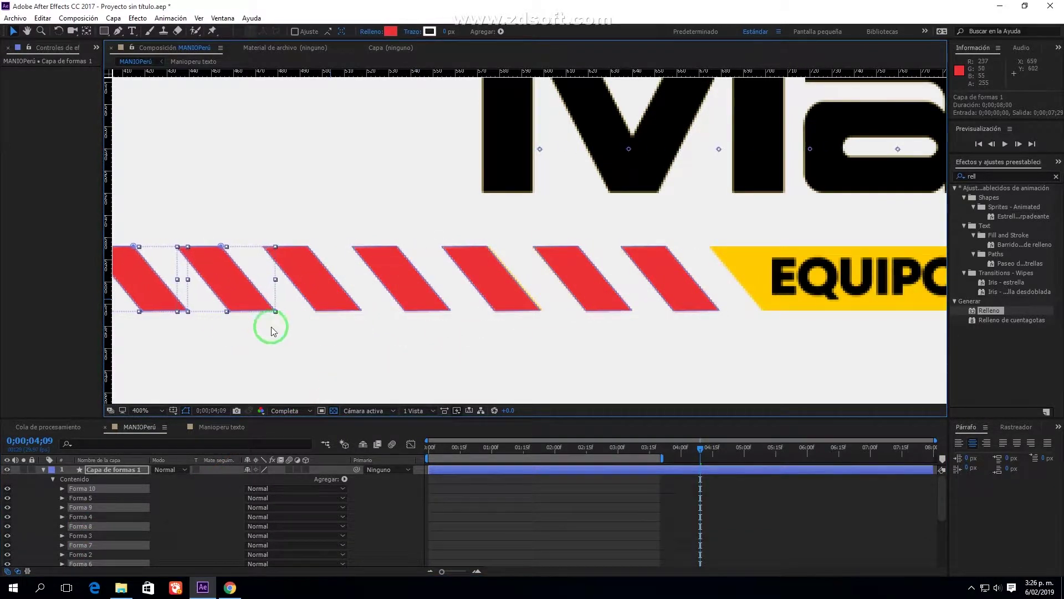
key(comma)
key(comma)
Select all stripes, duplicate them again and extend the row further left
click(77, 489)
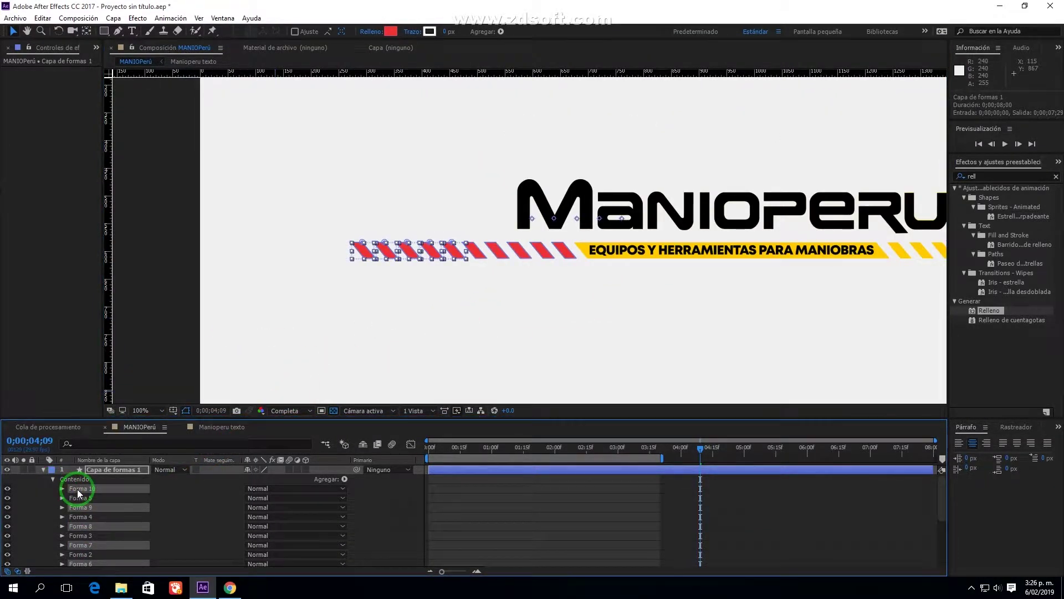
scroll(83, 496, down, 4)
key(ctrl+a)
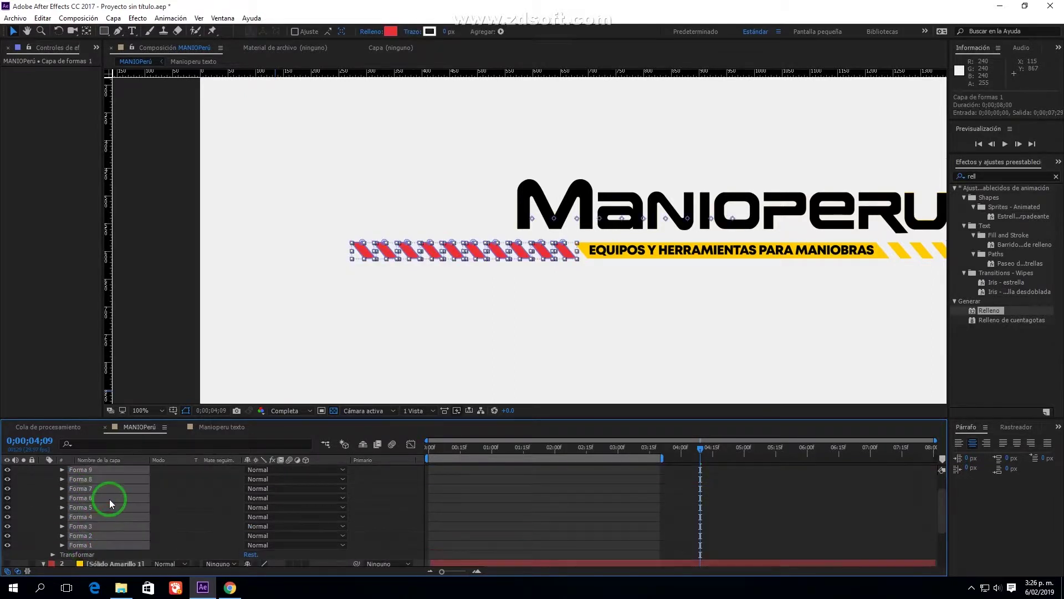
click(360, 252)
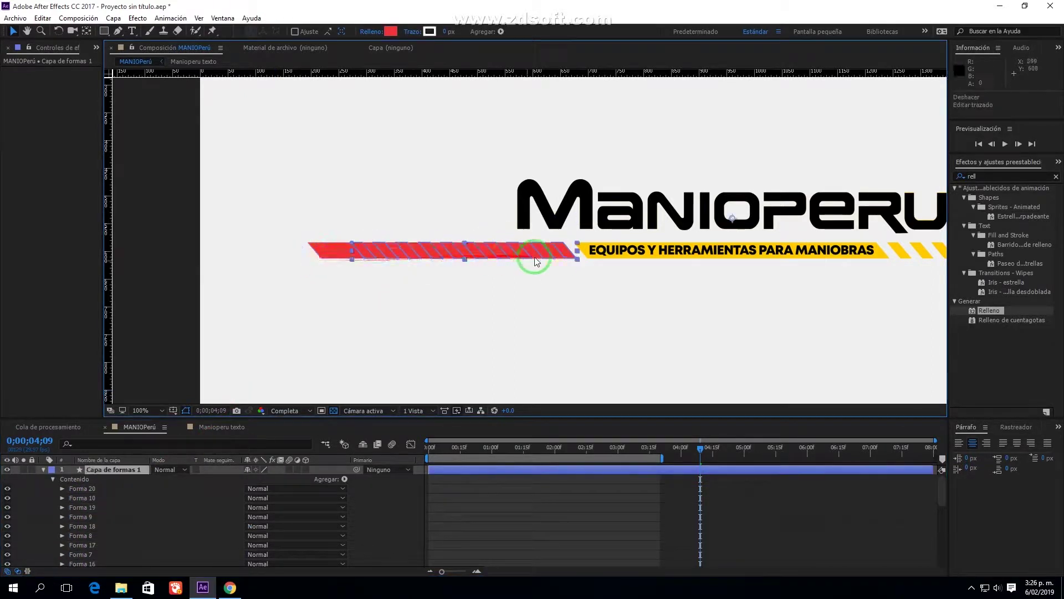
key(ctrl+z)
key(ctrl+d)
drag(411, 256, 190, 273)
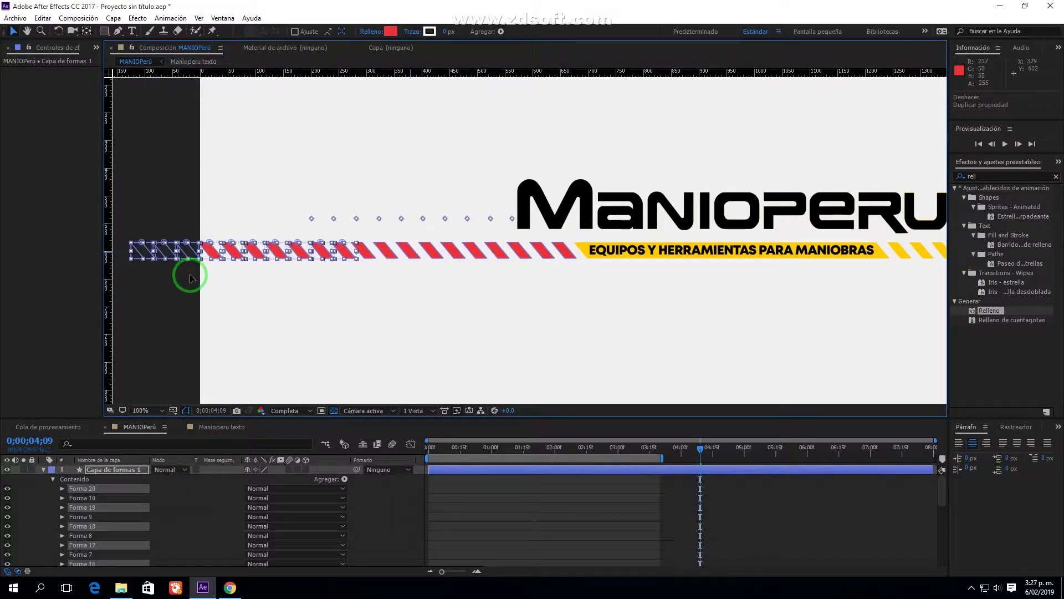
key(period)
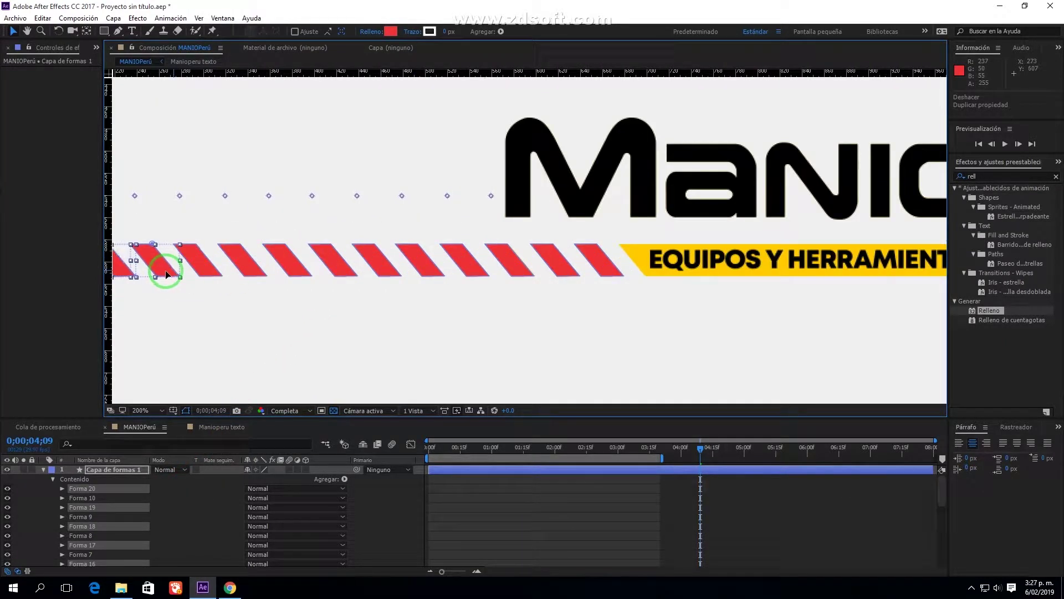
key(comma)
key(comma)
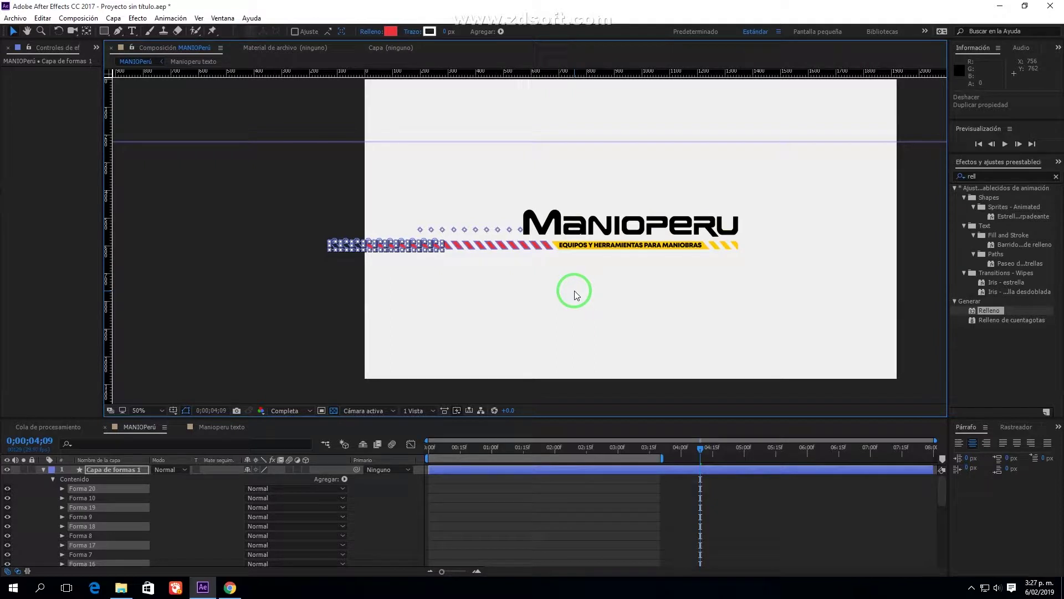
Reorder the newer stripe shapes to the top and move the striped layer beneath the logo
drag(89, 505, 102, 508)
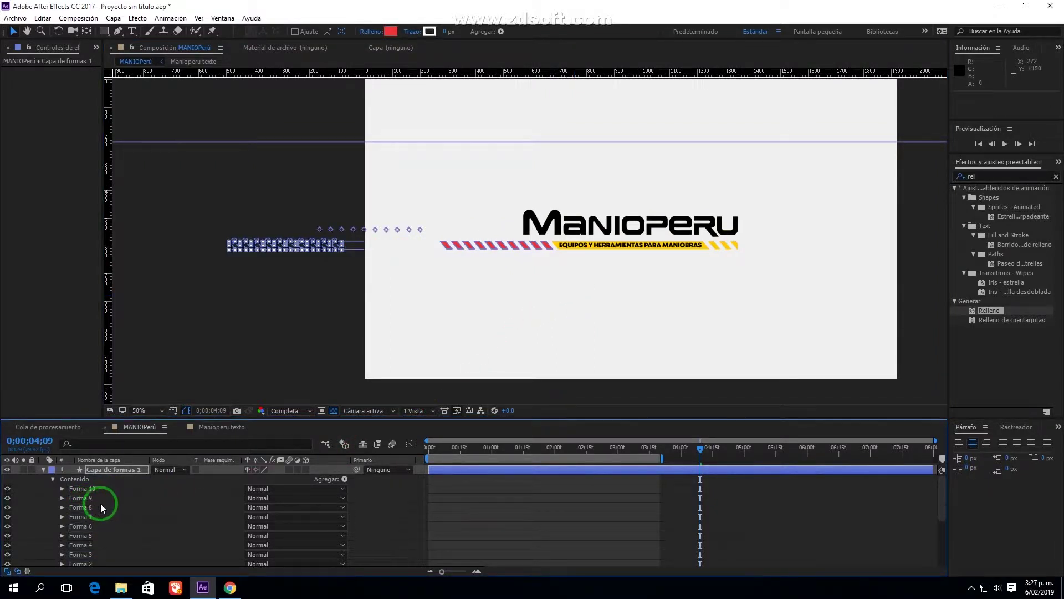
key(ctrl+z)
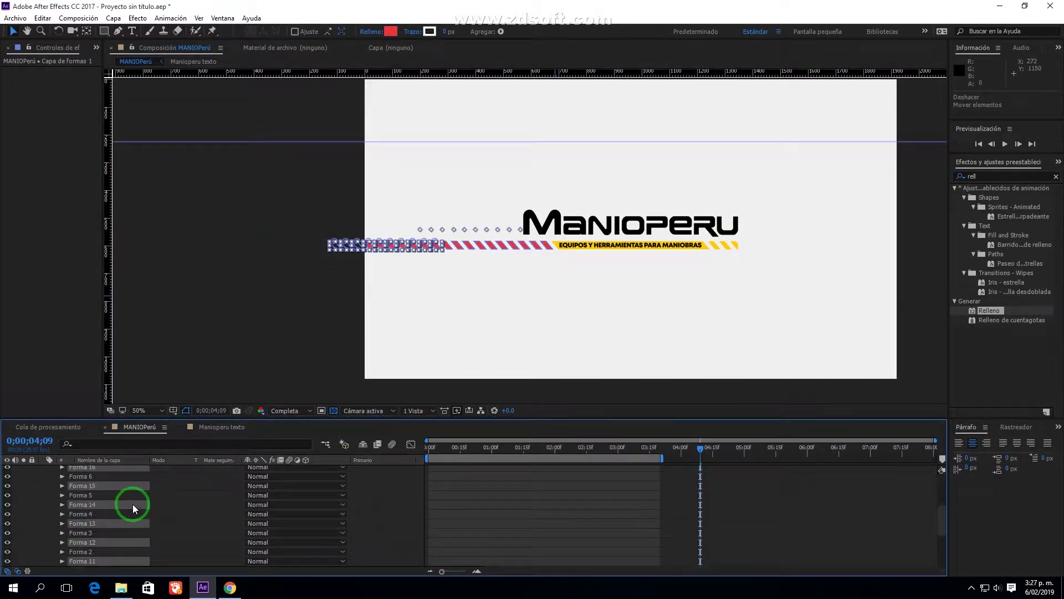
drag(87, 494, 111, 481)
click(53, 467)
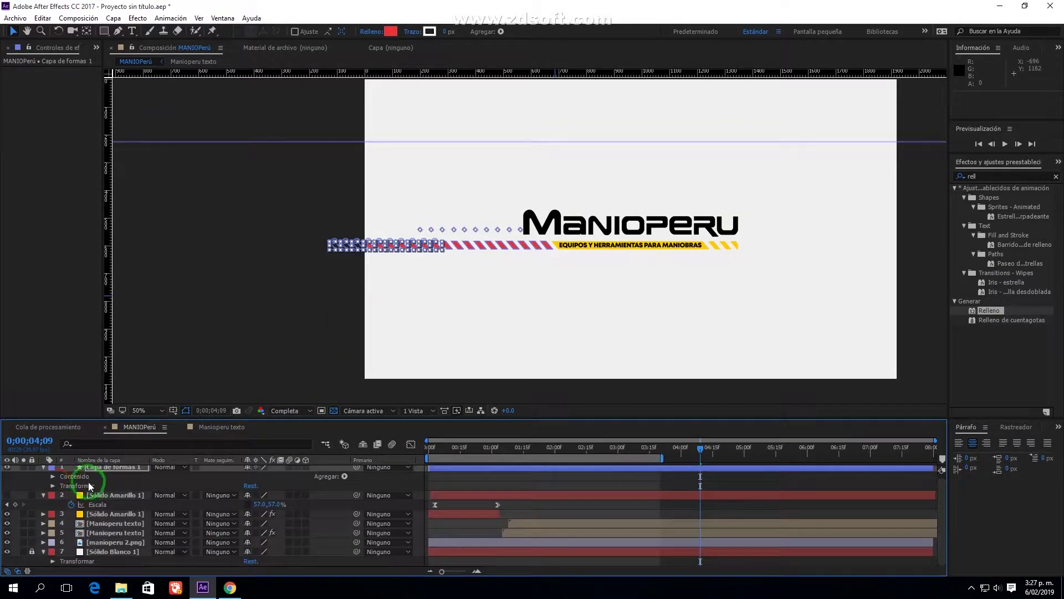
drag(409, 247, 683, 248)
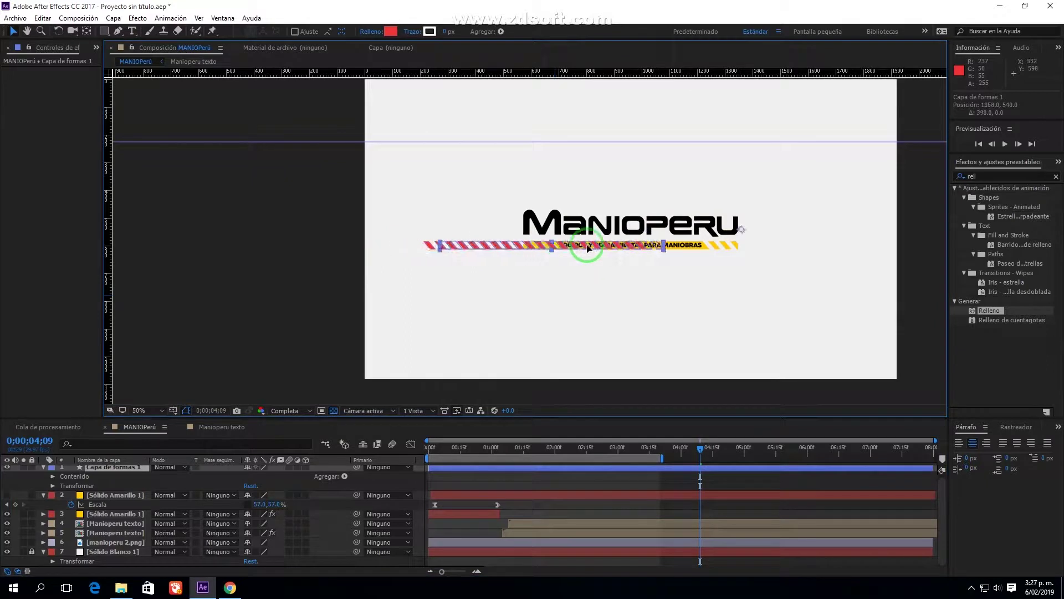
key(period)
Duplicate all stripes to 40 and shift the copies left into even spacing along the bar
click(54, 476)
scroll(94, 521, down, 4)
key(ctrl+a)
key(ctrl+d)
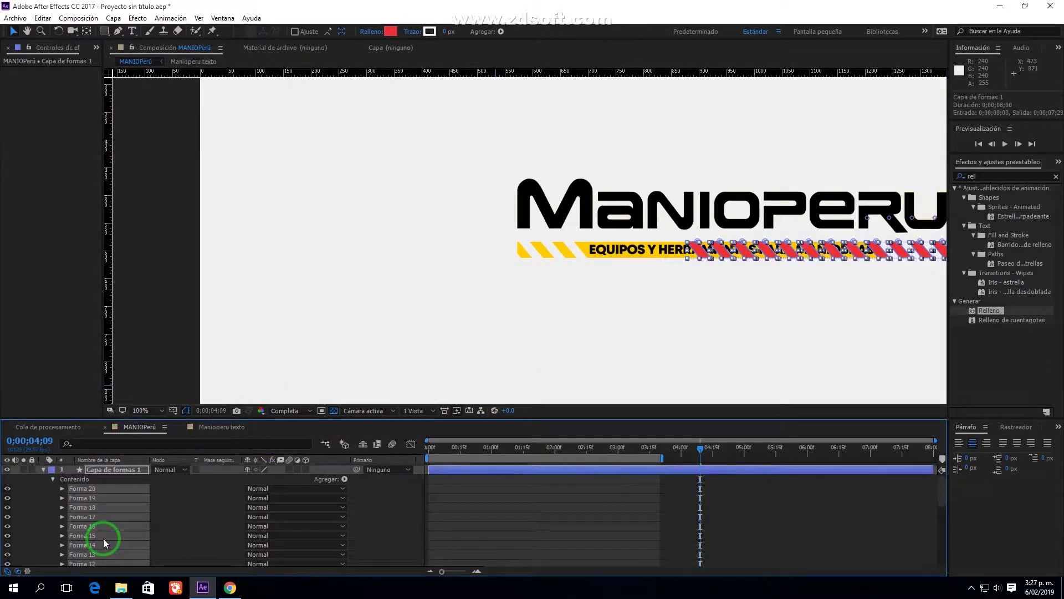
drag(878, 255, 435, 268)
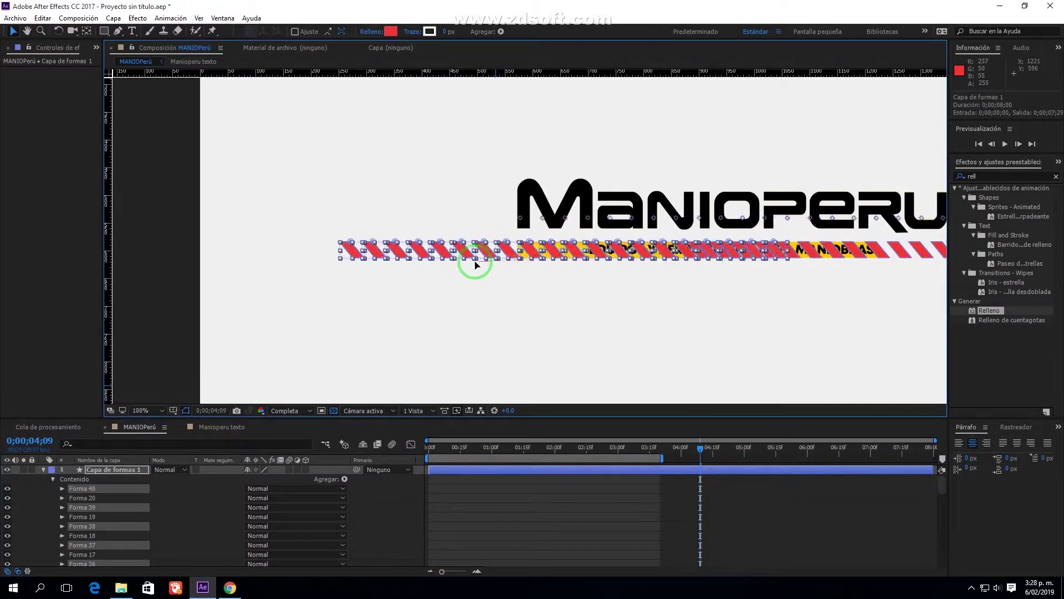
key(period)
key(period)
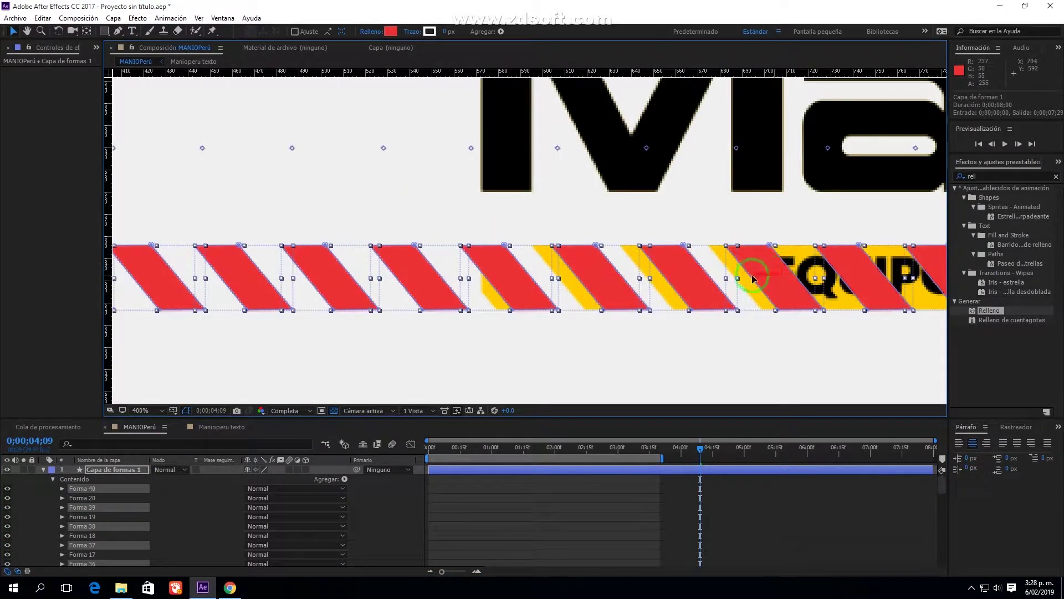
scroll(791, 271, right, 3)
scroll(627, 290, right, 3)
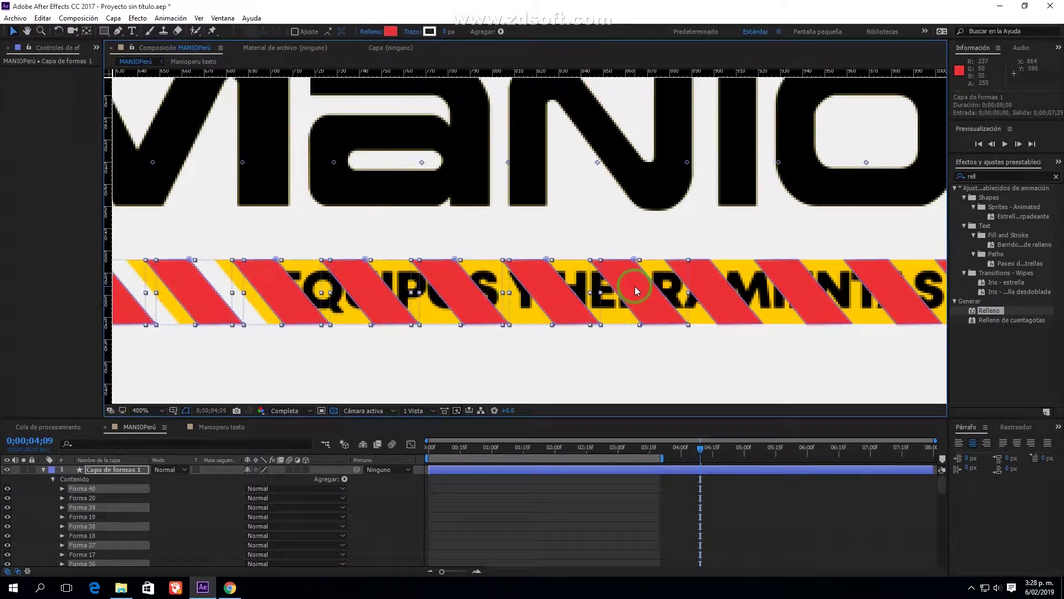
key(Left)
key(Left)
key(Left)
key(Left)
key(Left)
key(Left)
key(Left)
key(Left)
key(Left)
key(Left)
key(Left)
key(Left)
key(comma)
key(comma)
key(comma)
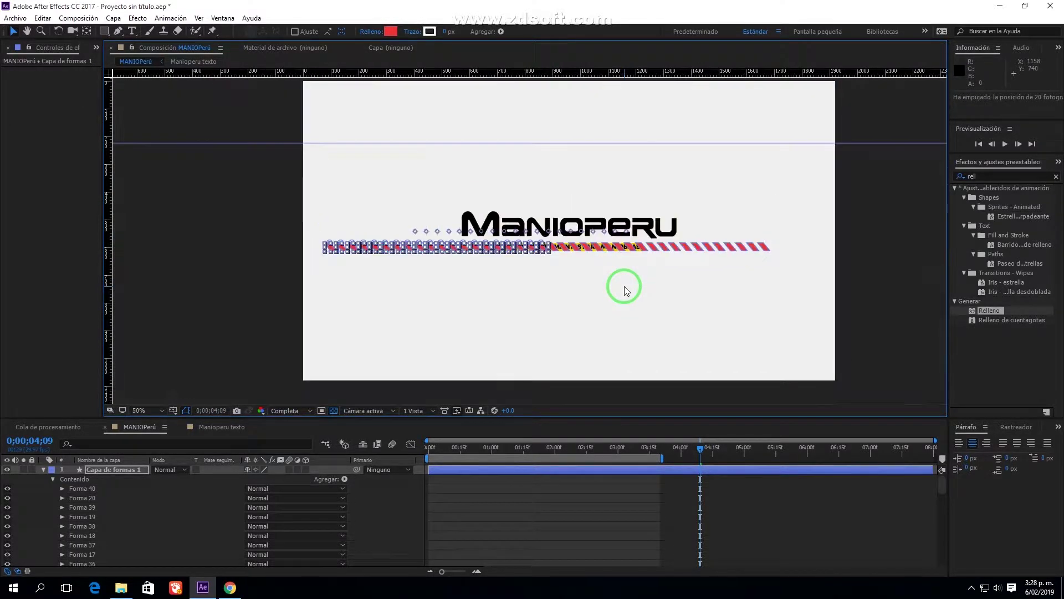
click(55, 482)
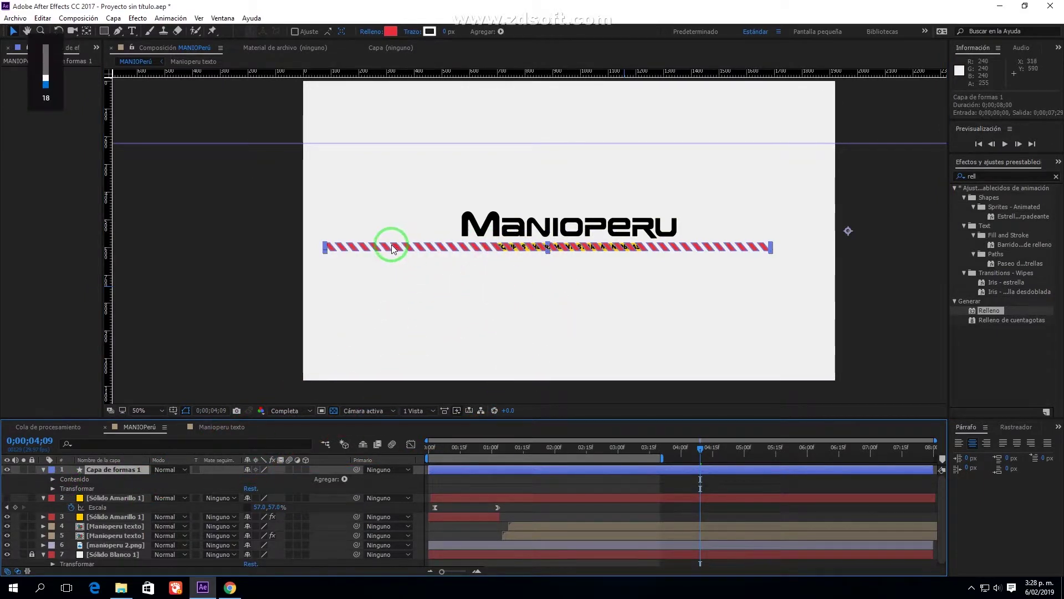
Slide the red striped layer right past the yellow bar and collapse it in the timeline
drag(401, 254, 765, 247)
key(period)
click(43, 469)
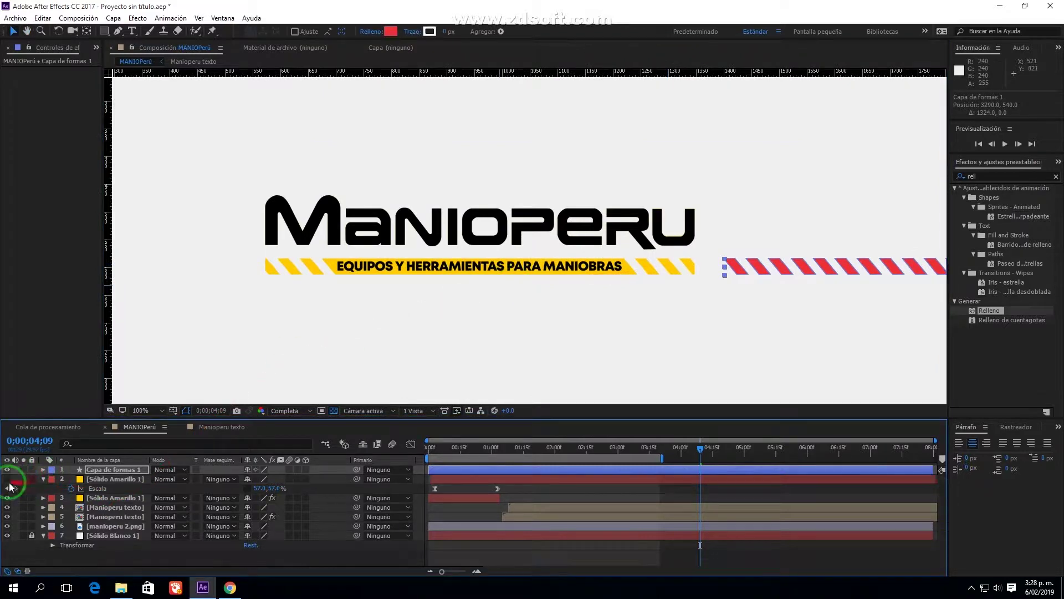
key(period)
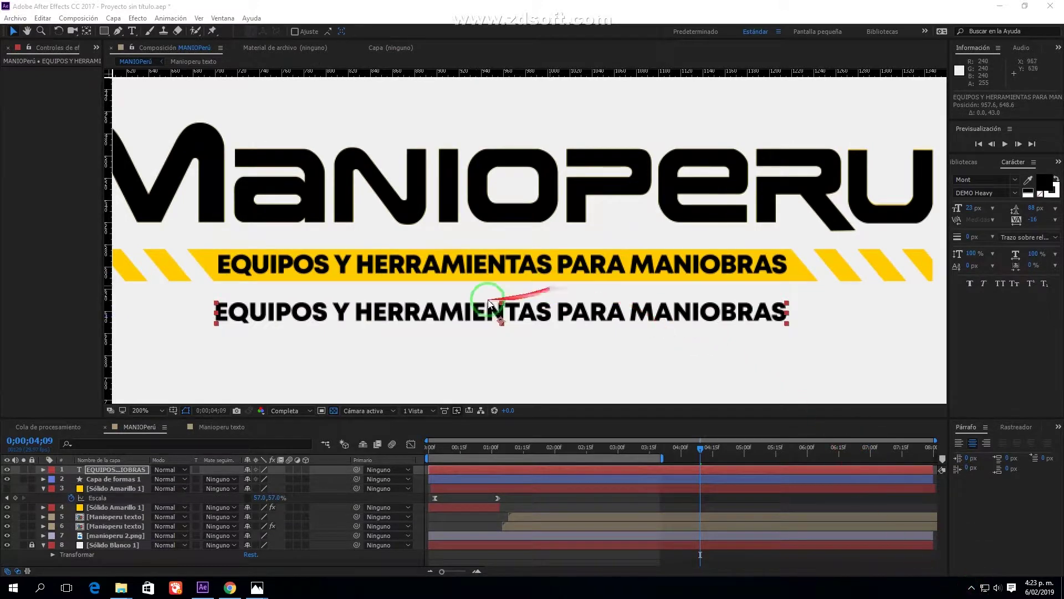
Move the tagline text onto the yellow bar and mask it with a four-point Pen mask
click(458, 314)
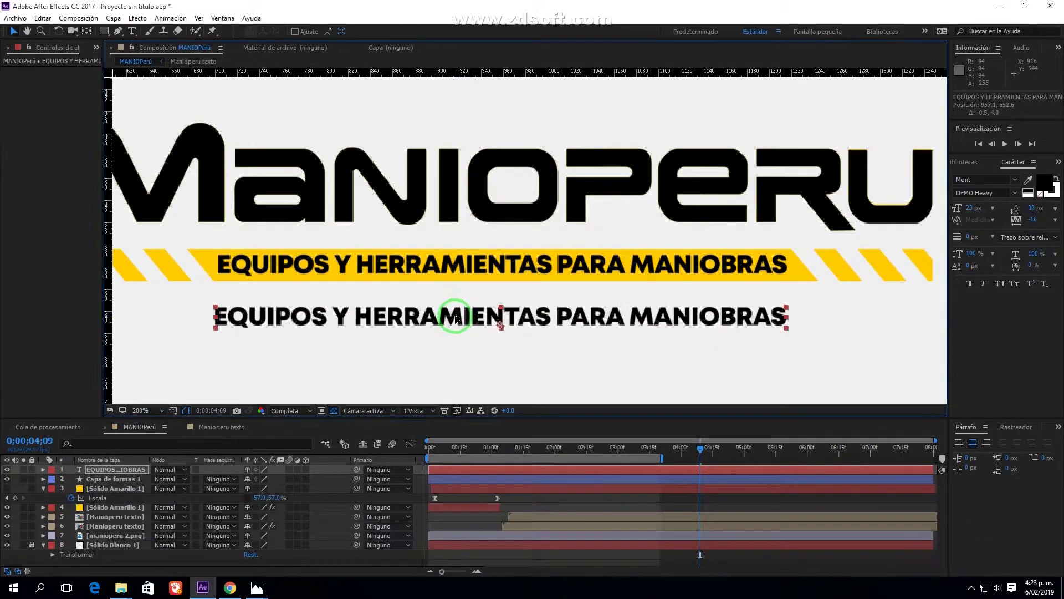
drag(340, 301, 340, 254)
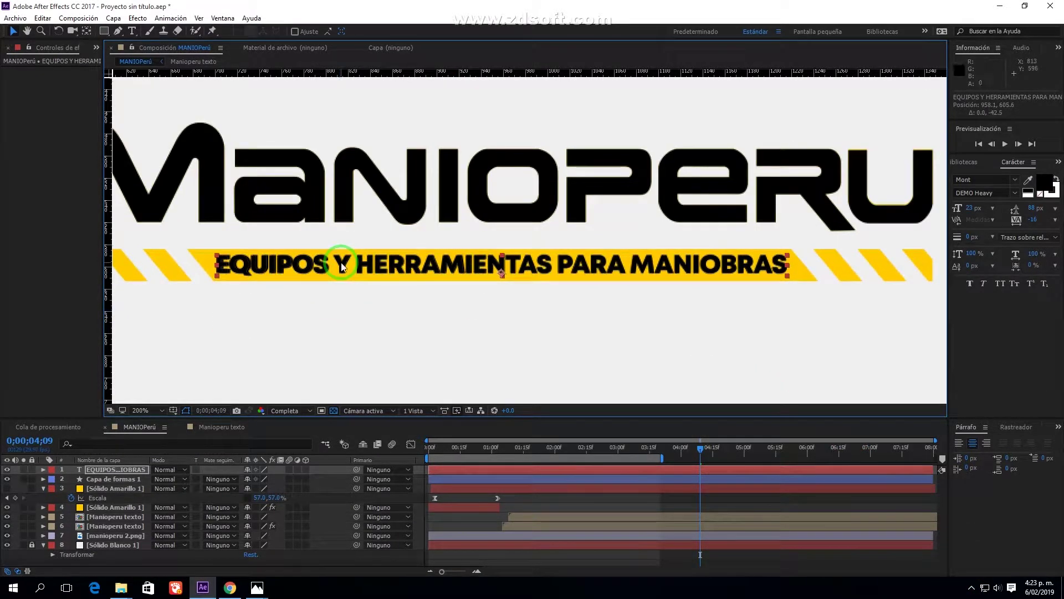
click(117, 31)
click(107, 471)
click(188, 249)
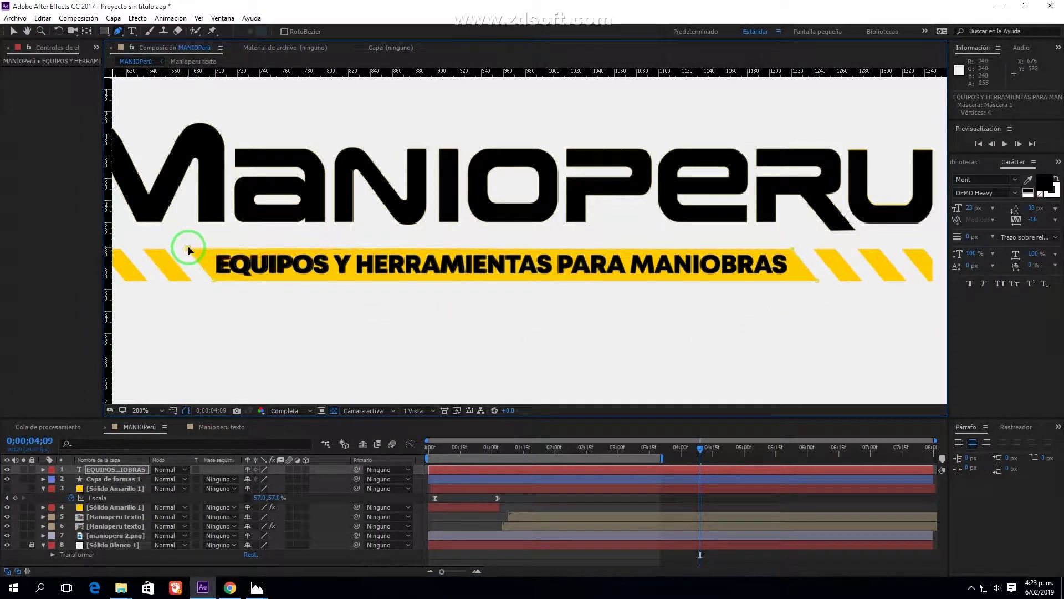
click(819, 281)
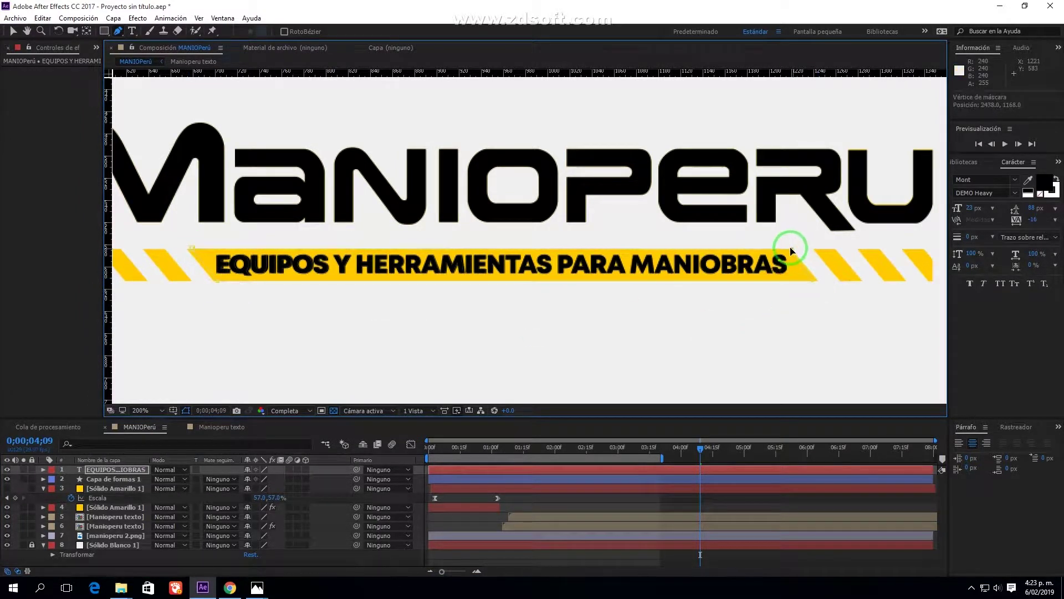
Add a Position text animator to the tagline layer
click(43, 469)
click(53, 479)
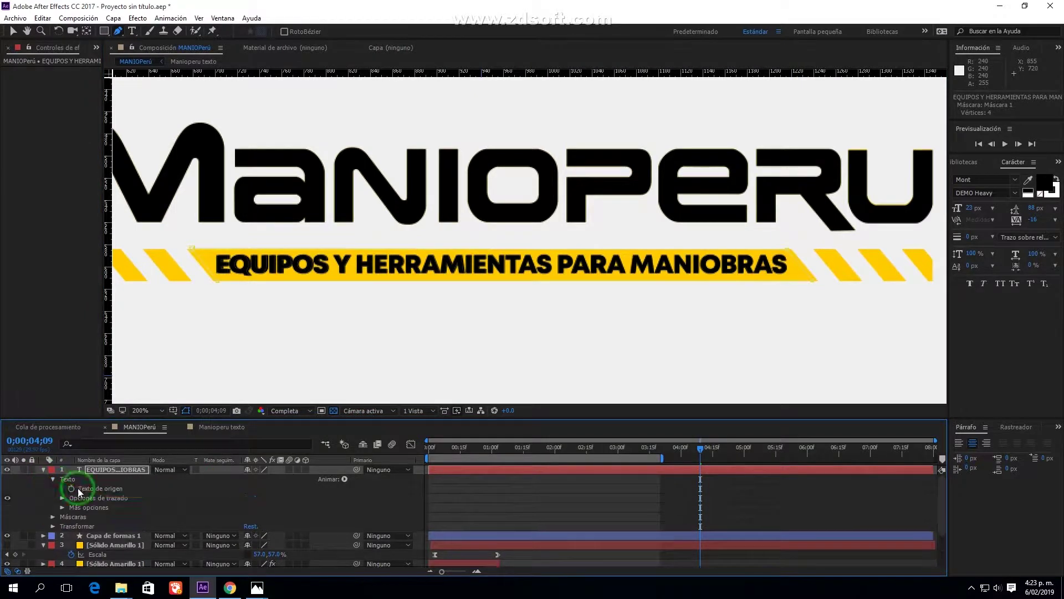
click(345, 479)
click(372, 294)
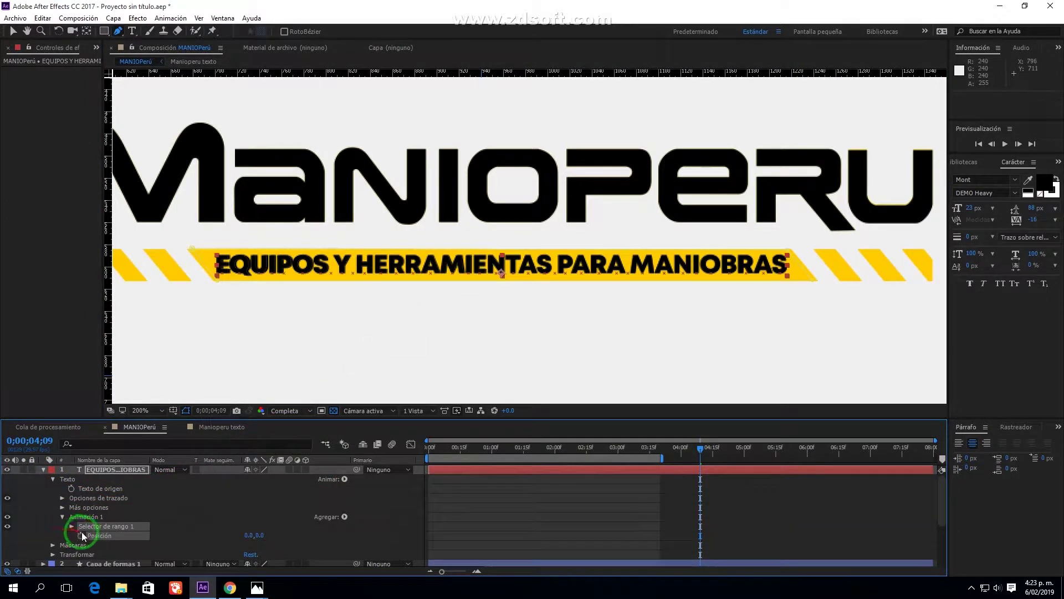
Review the logo animation to about 4 seconds, briefly hiding and reshowing the yellow solid
drag(481, 448, 541, 450)
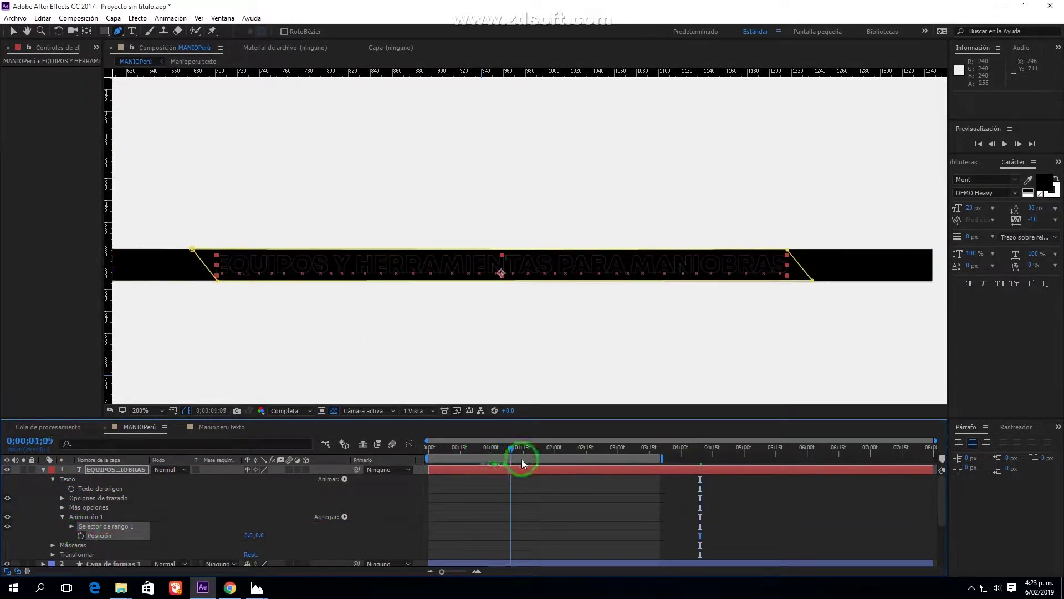
scroll(56, 547, down, 1)
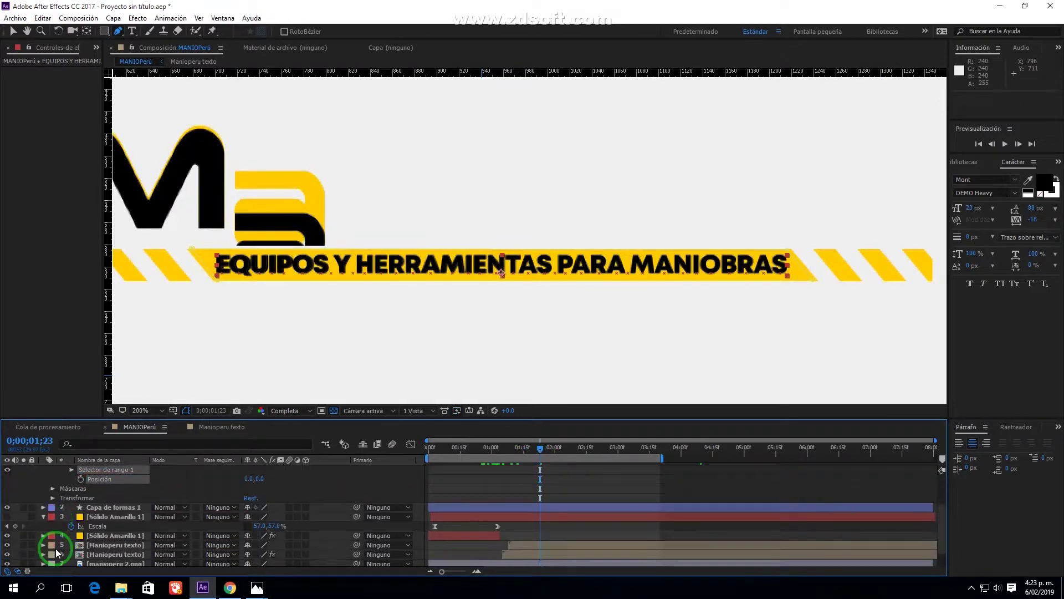
click(8, 545)
scroll(49, 531, down, 1)
click(7, 516)
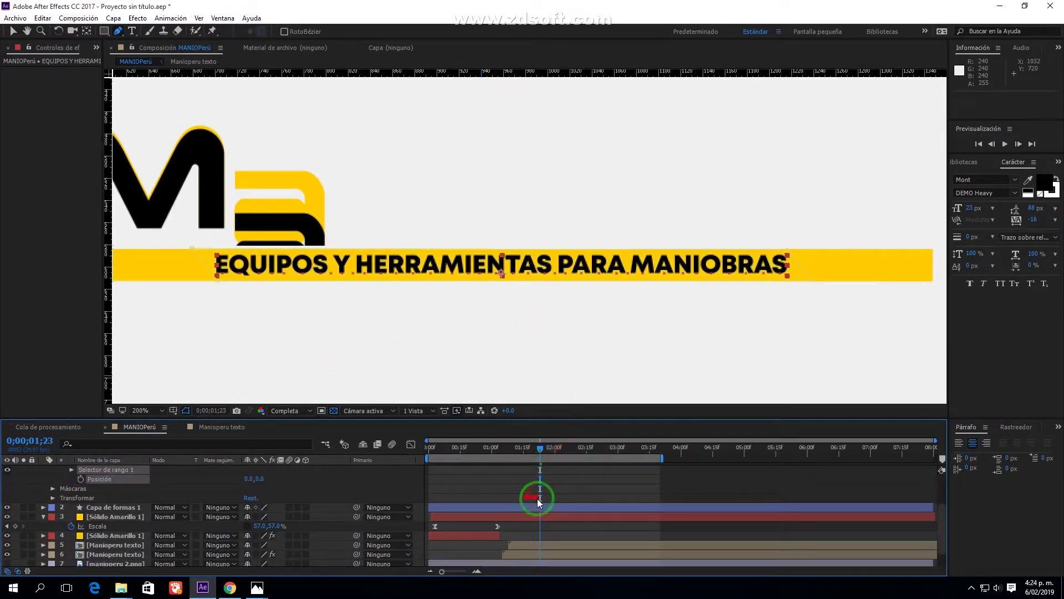
scroll(521, 498, up, 3)
click(555, 450)
mouse_move(553, 455)
mouse_down()
mouse_move(702, 477)
mouse_move(734, 449)
mouse_up()
At 3;24, keyframe the tagline's Animación 1 Posición at 544,0 and nudge the end keyframe later
click(668, 450)
drag(249, 535, 554, 543)
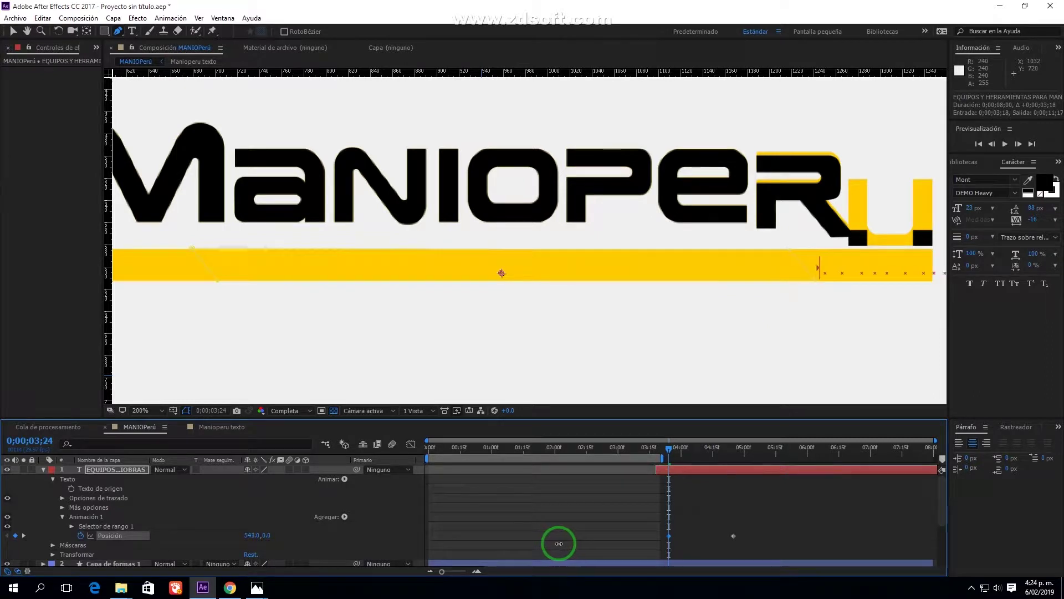
drag(673, 553, 561, 545)
key(shift+F3)
Reshape the tagline Position ease so speed starts near 500 px/sec and peaks around 1000
drag(687, 492, 720, 544)
key(space)
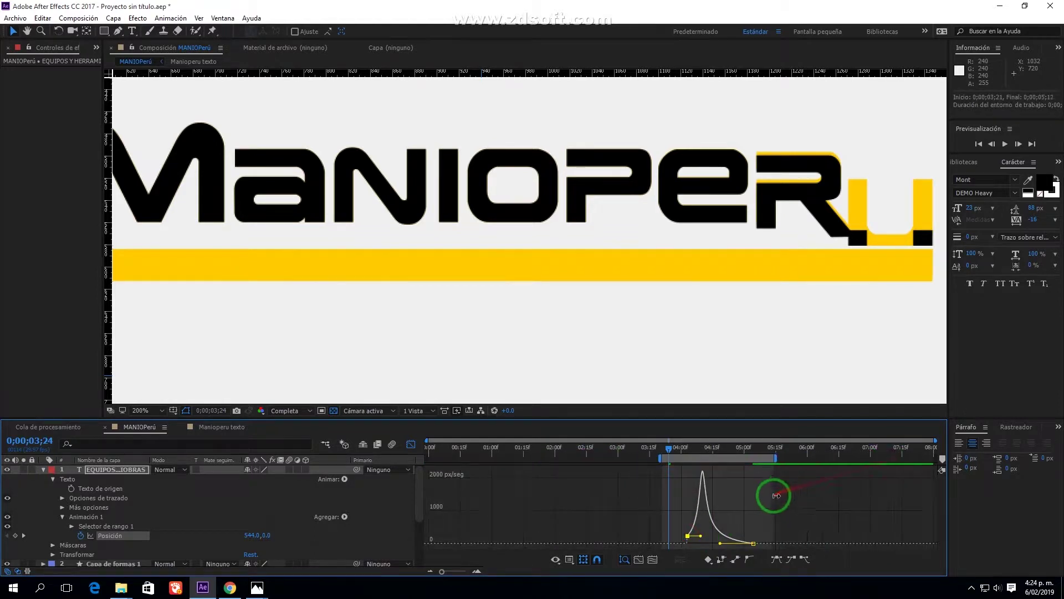
click(700, 527)
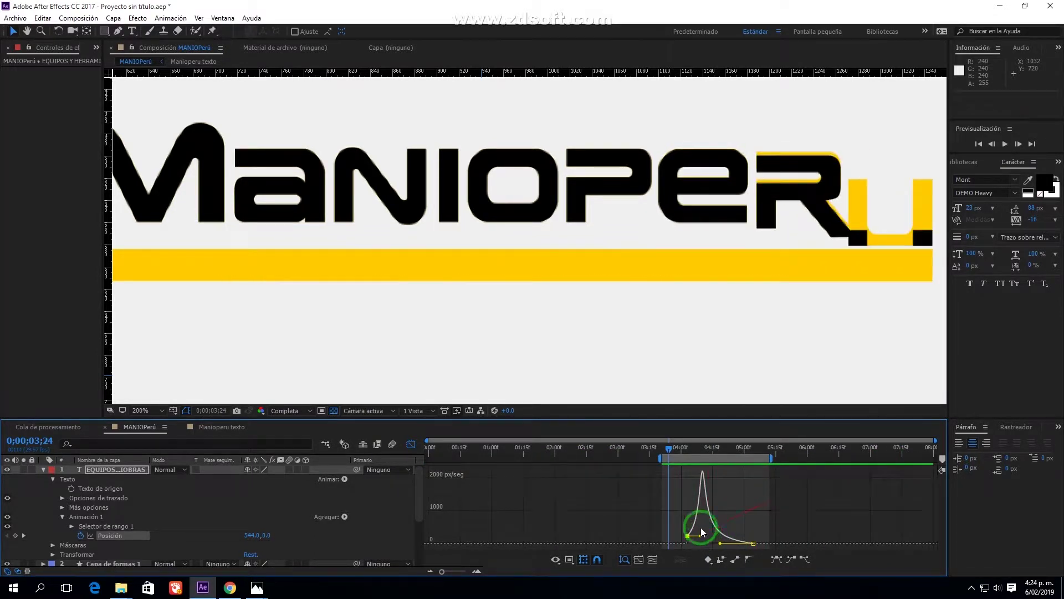
key(space)
drag(687, 523, 782, 544)
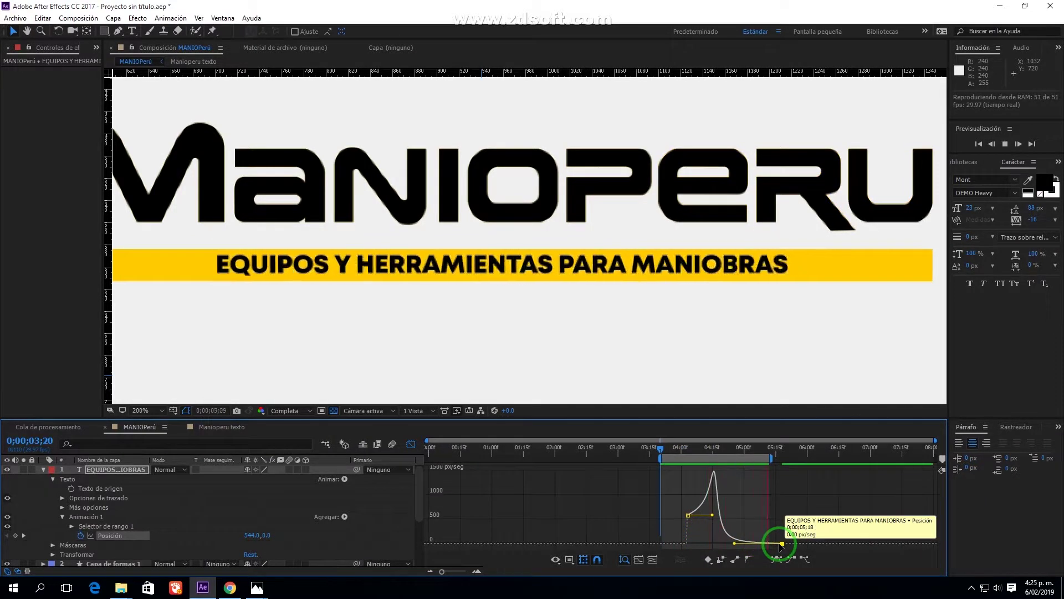
drag(711, 515, 740, 545)
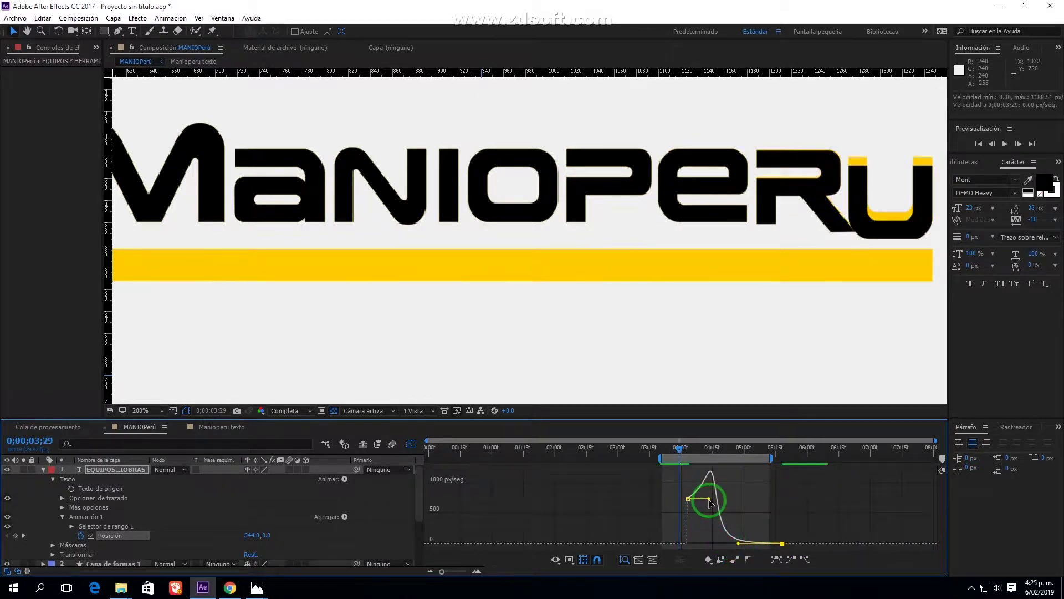
drag(715, 519, 715, 516)
key(space)
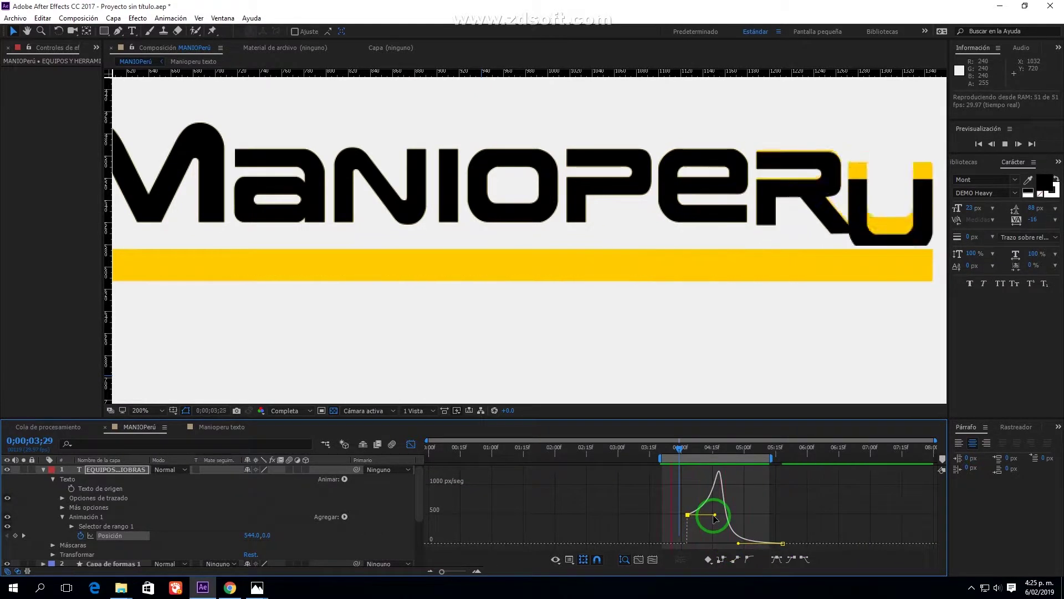
scroll(584, 220, down, 1)
key(shift+F3)
click(44, 470)
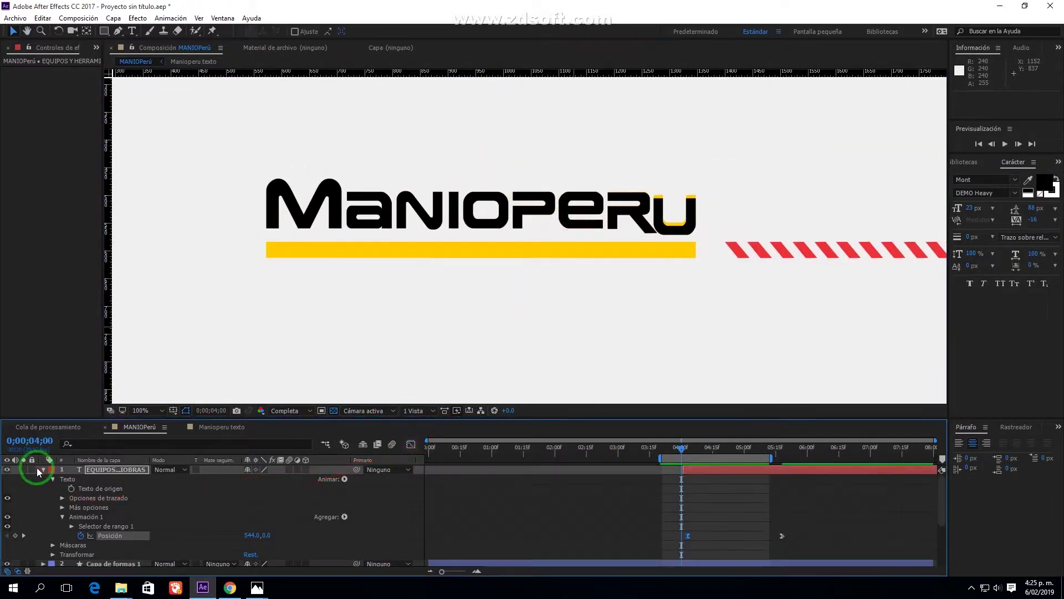
Start Capa de formas 1 at about 2;08 and set a Sólido Amarillo 1 Mask Path keyframe at 4;01
click(807, 257)
drag(567, 479, 710, 487)
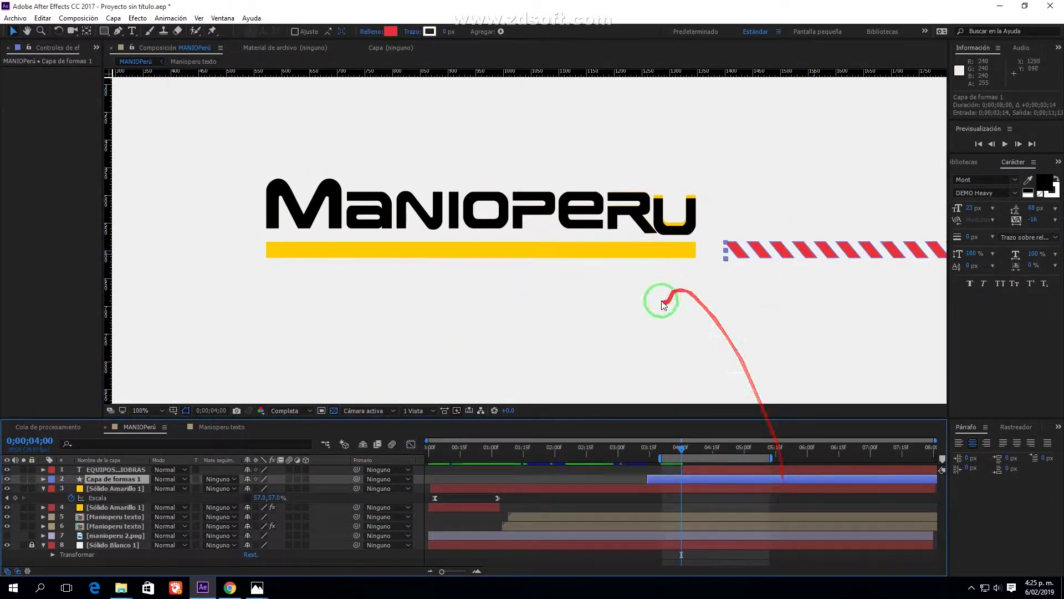
click(534, 254)
drag(667, 447, 684, 449)
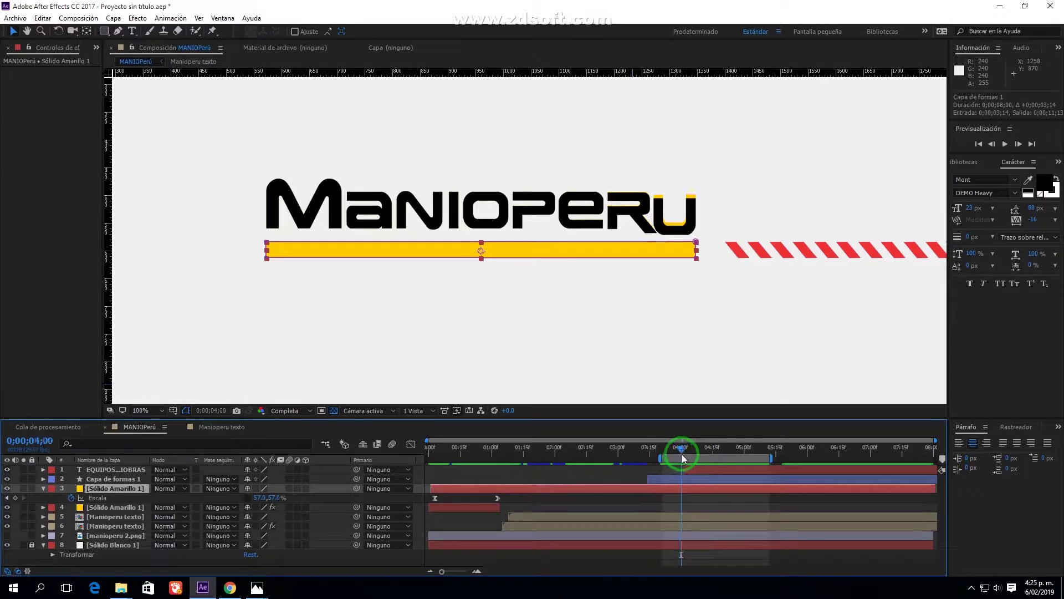
click(43, 488)
click(44, 488)
click(62, 507)
click(81, 516)
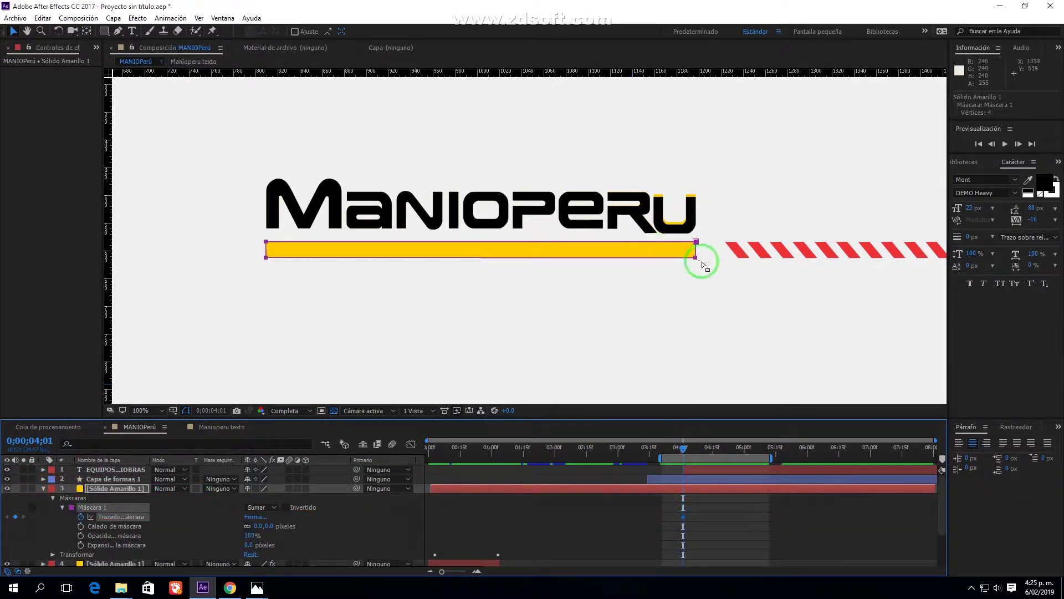
Near 4;13, drag the mask vertices to slant both ends of the yellow bar
key(period)
scroll(29, 534, down, 3)
scroll(675, 487, up, 3)
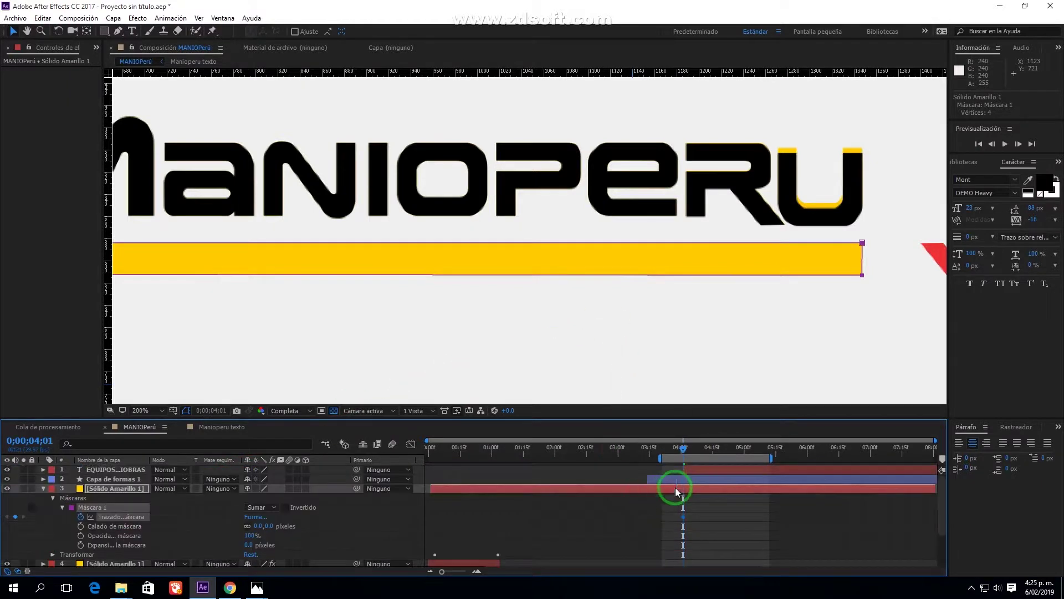
click(730, 272)
key(space)
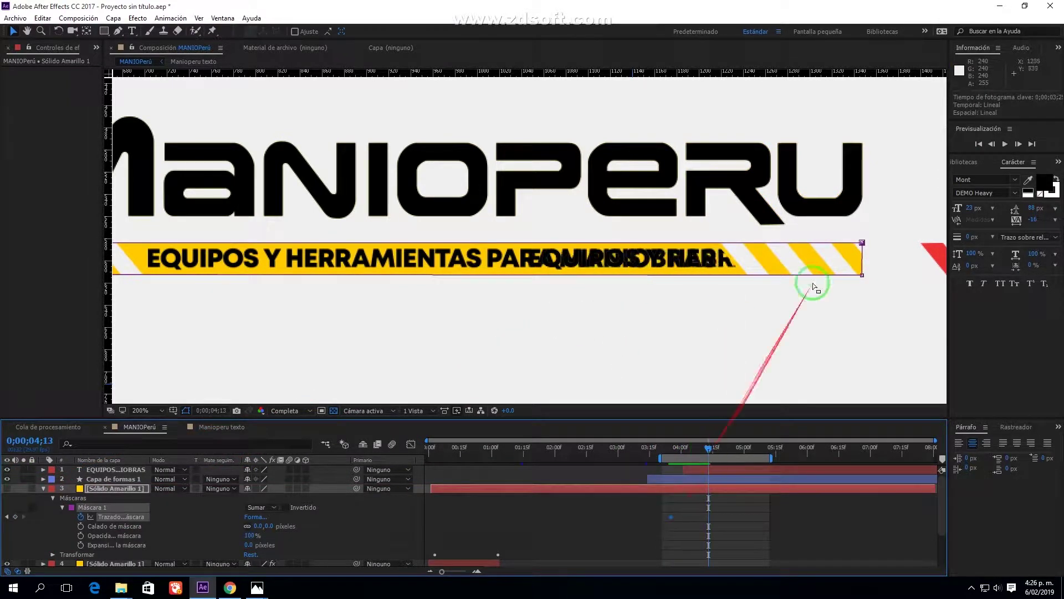
drag(862, 242, 780, 242)
drag(843, 275, 753, 279)
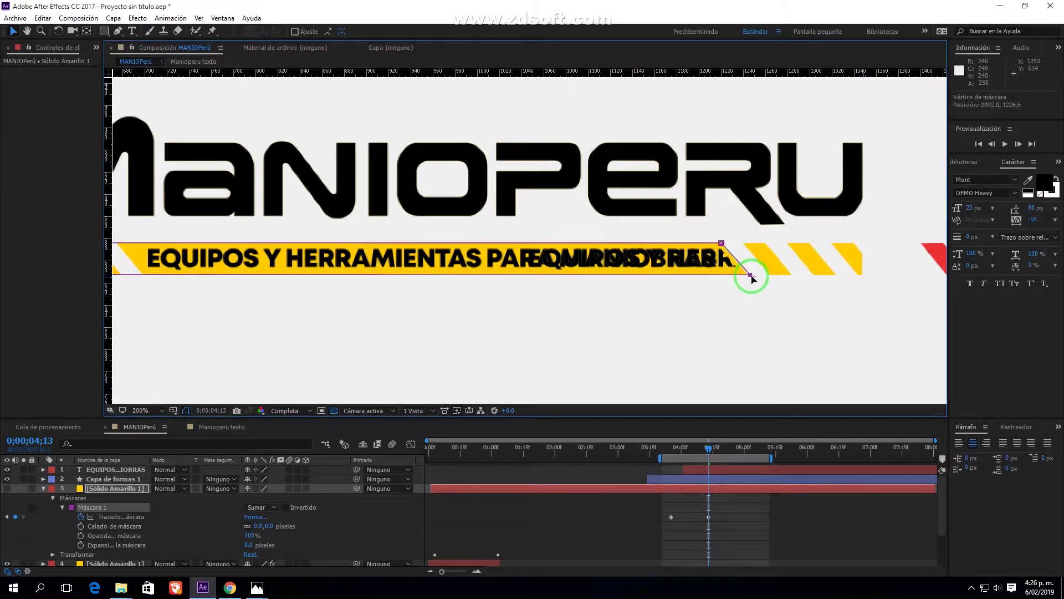
drag(273, 258, 386, 259)
click(292, 291)
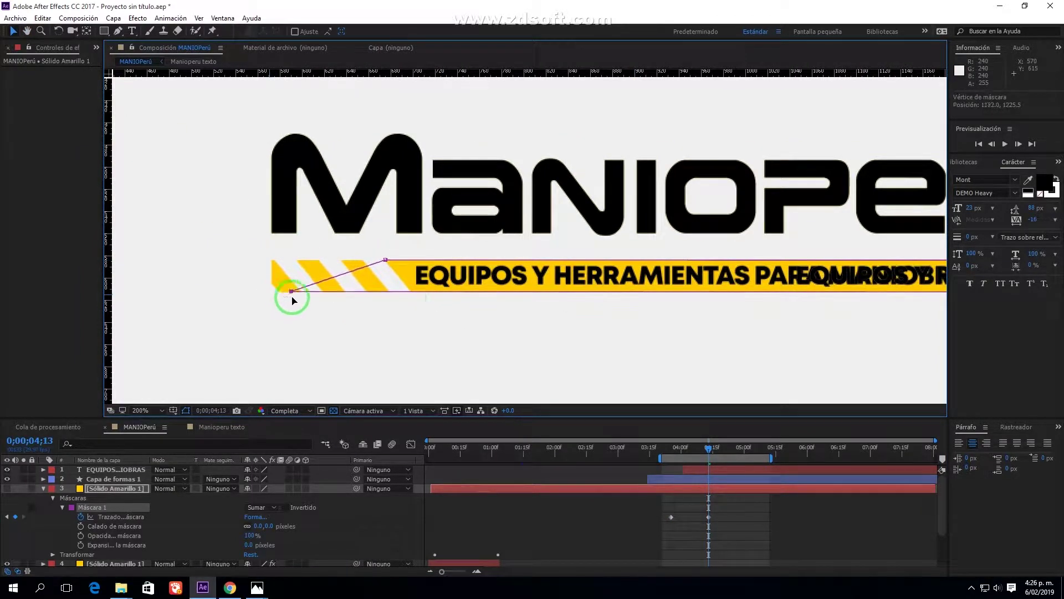
drag(637, 442, 679, 456)
drag(713, 332, 510, 328)
mouse_move(672, 449)
mouse_down()
mouse_move(715, 463)
mouse_move(687, 474)
mouse_move(705, 470)
mouse_move(688, 461)
mouse_up()
scroll(201, 503, down, 3)
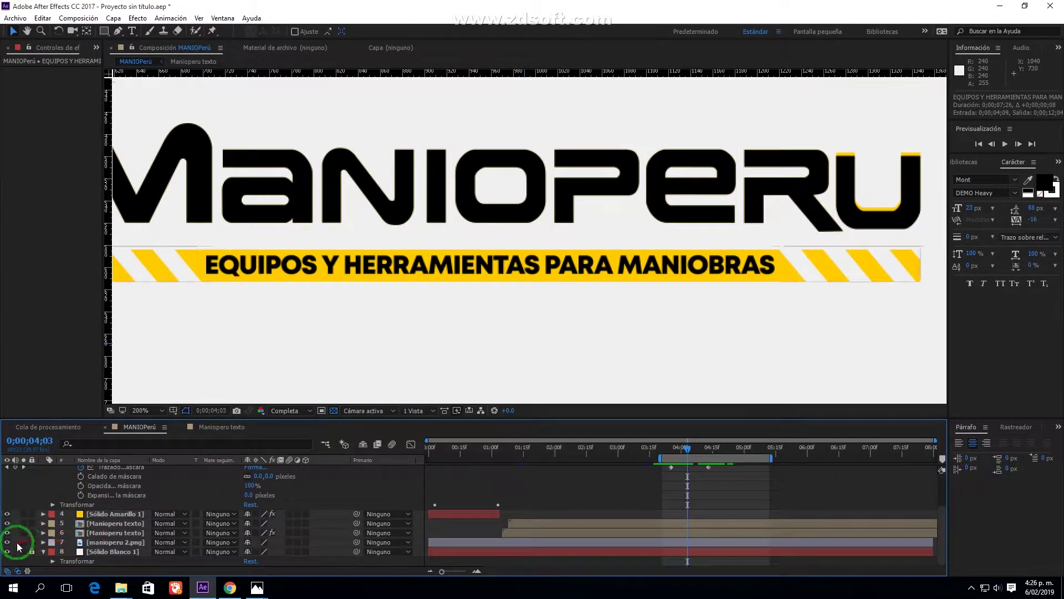
Ease both Mask Path keyframes in the speed graph and preview the result
scroll(699, 495, up, 3)
drag(678, 450, 710, 470)
click(670, 517)
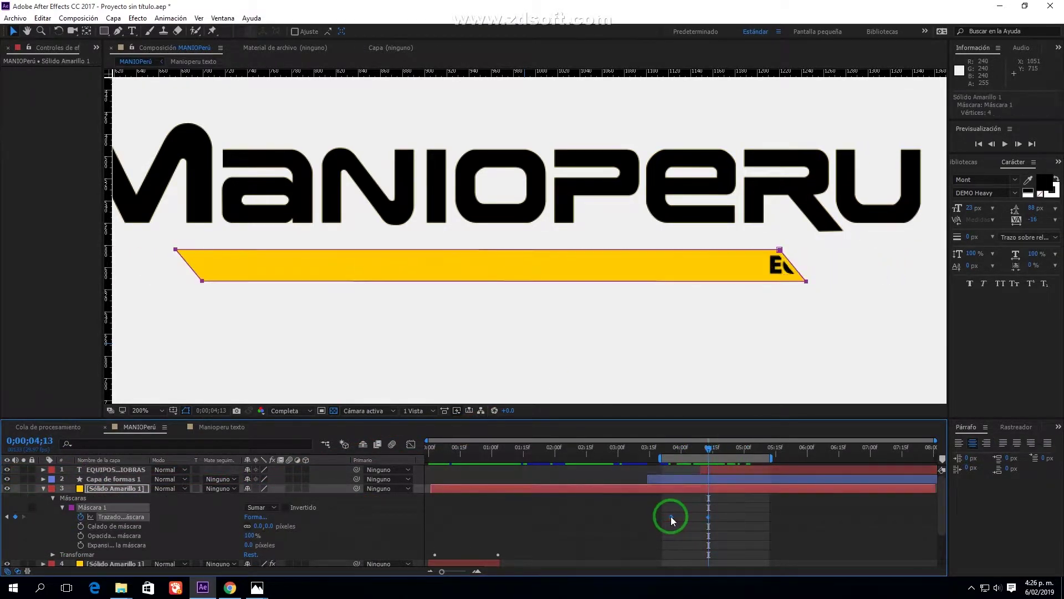
key(shift+F3)
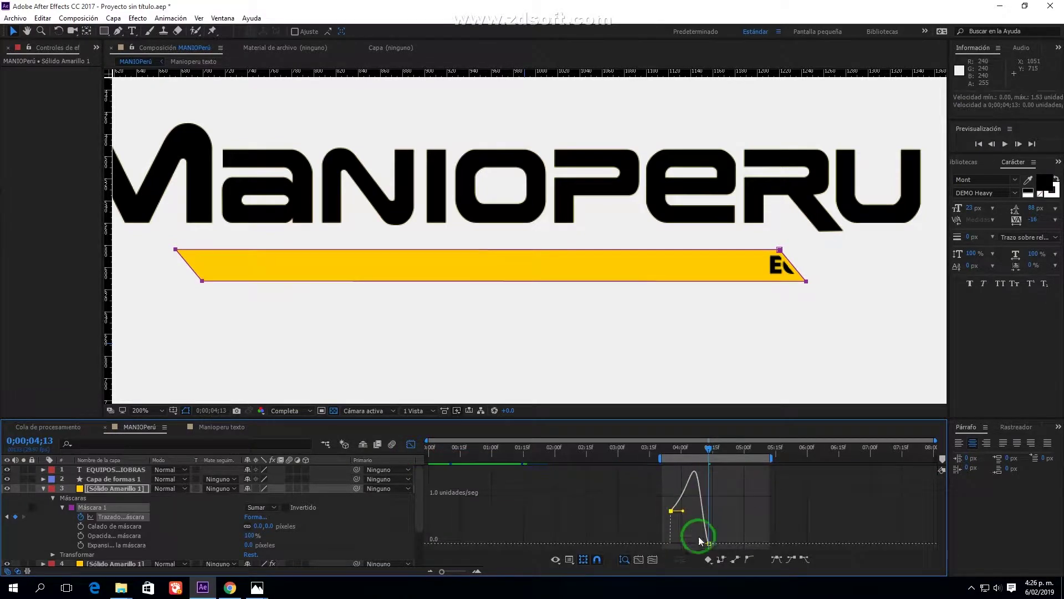
click(738, 539)
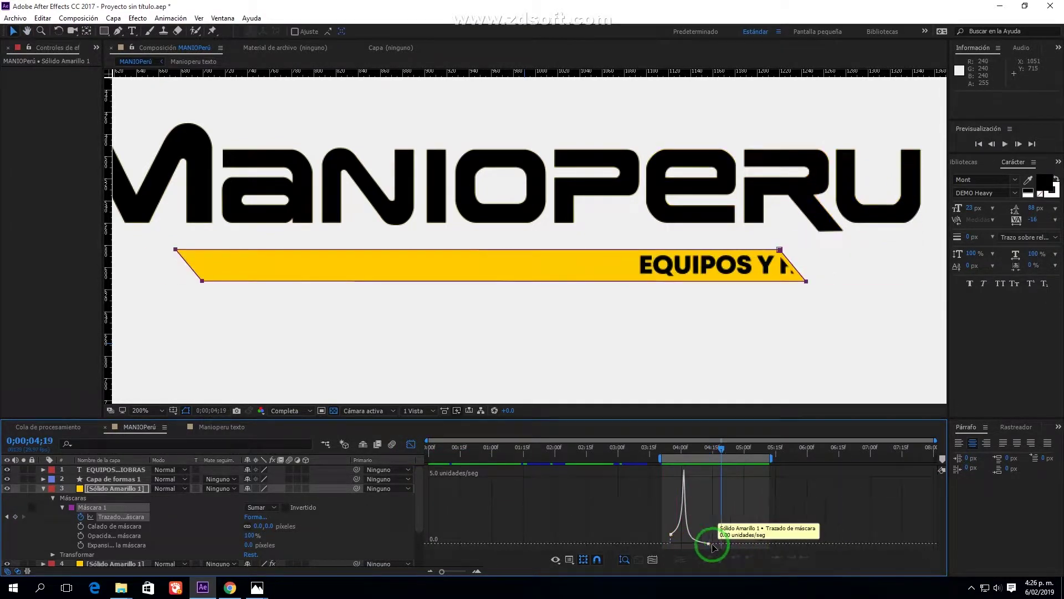
click(692, 535)
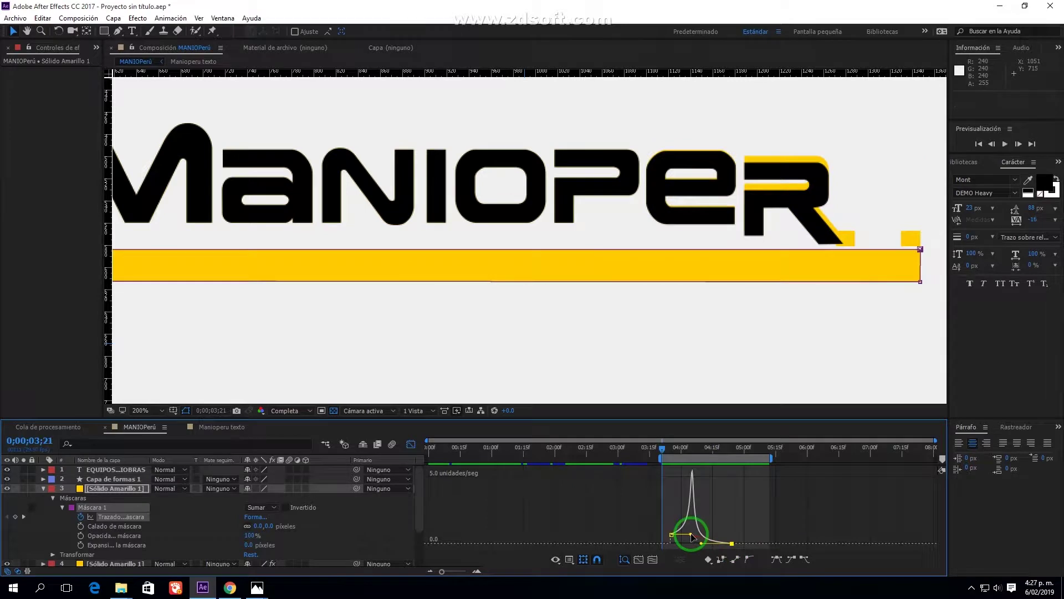
drag(700, 545, 745, 548)
key(space)
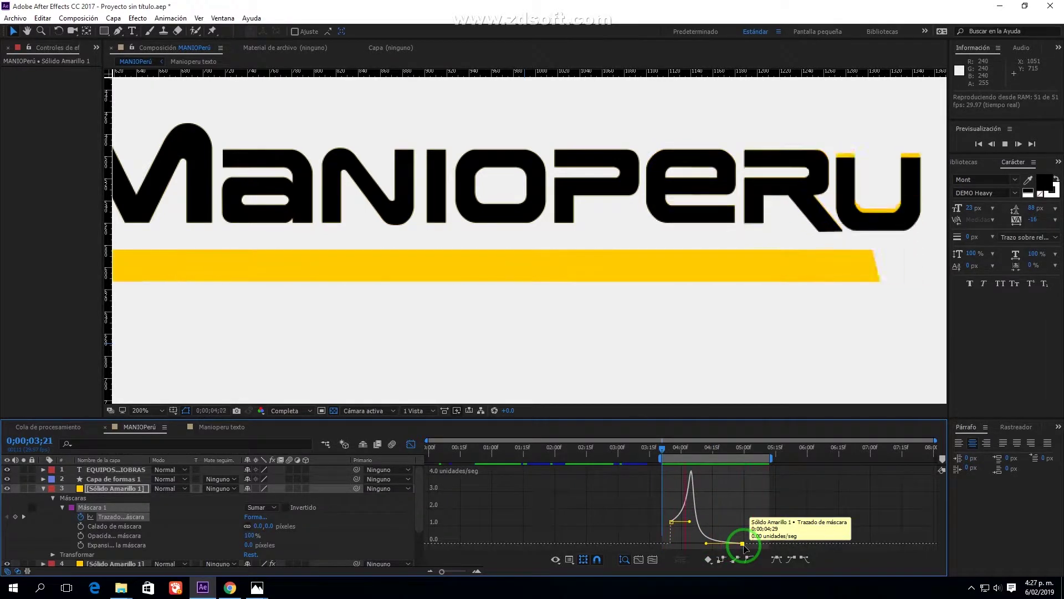
Move the first mask keyframe to 3;29 and fine-tune its ease influence
drag(671, 521, 680, 524)
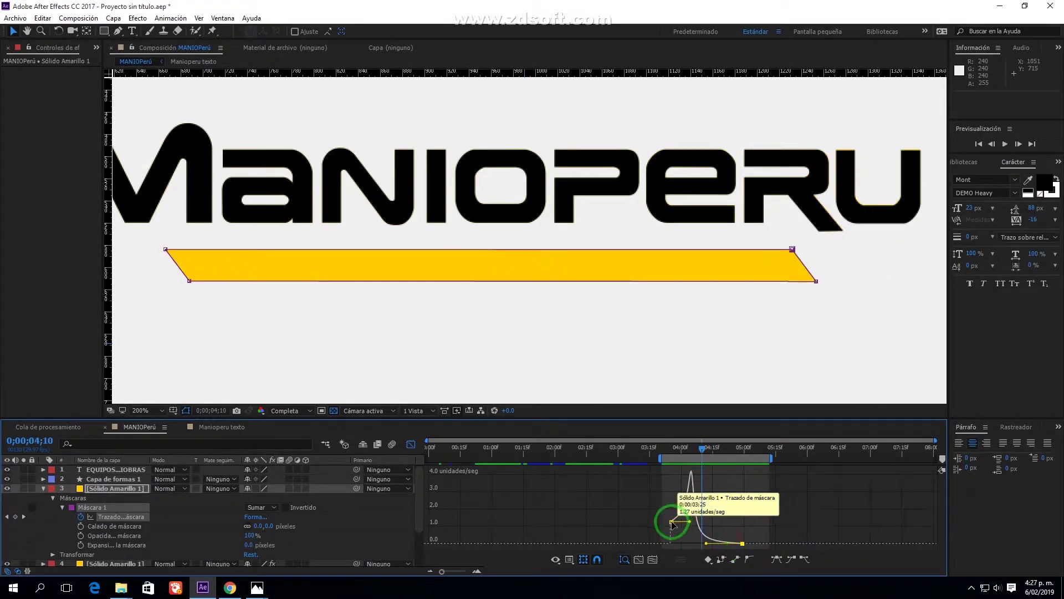
key(space)
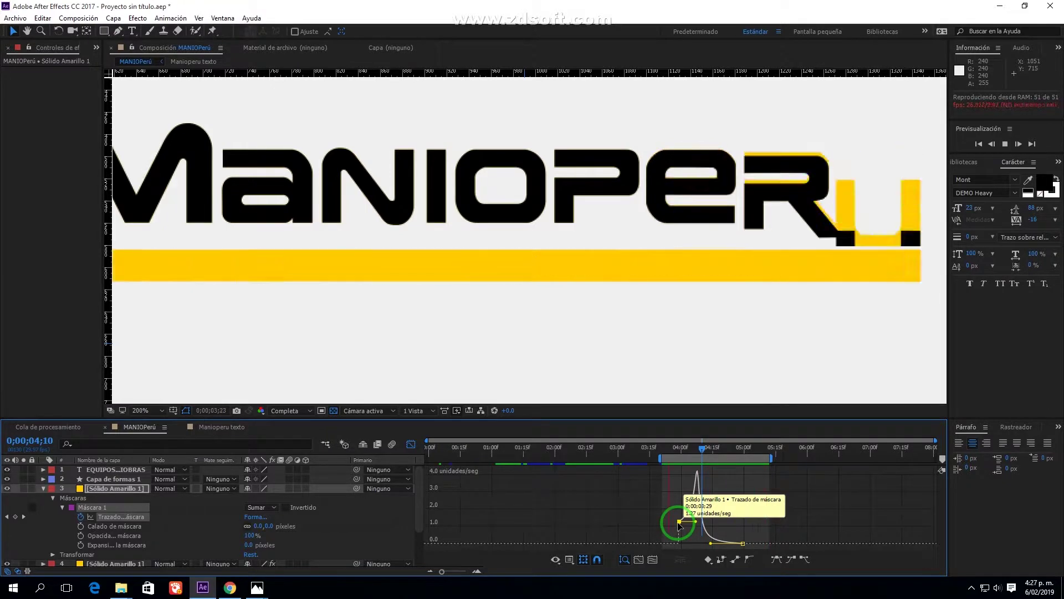
drag(695, 521, 696, 518)
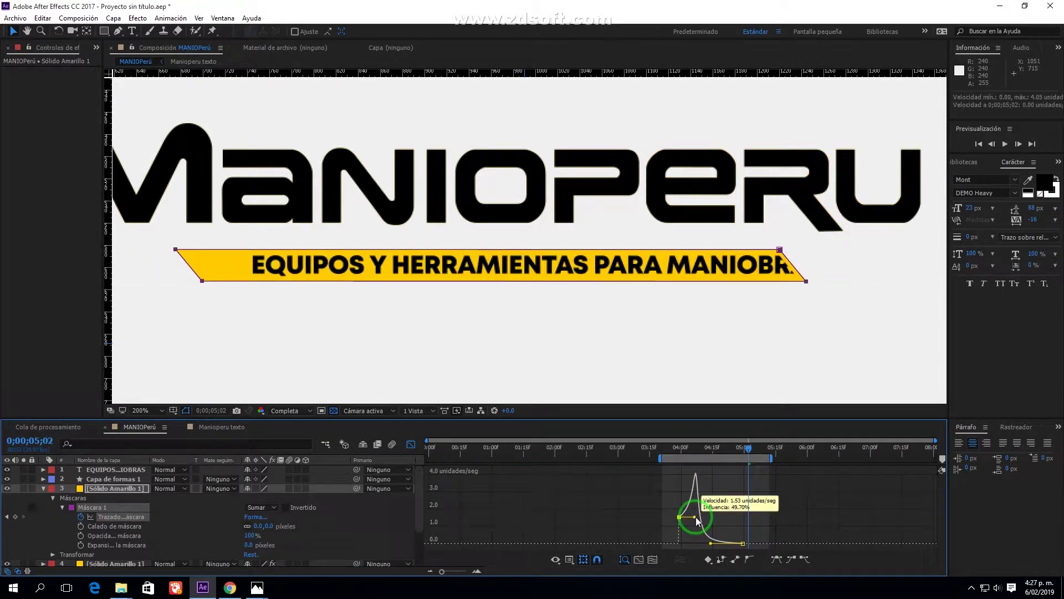
click(533, 437)
click(83, 493)
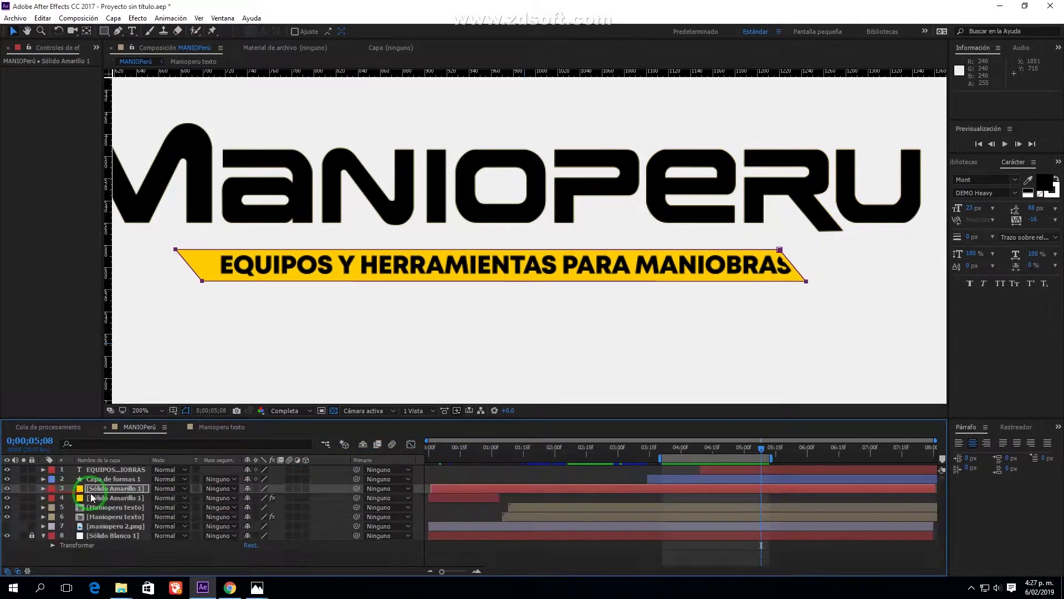
Duplicate the yellow bar layer and trim the copy to start around 4;10, one frame later
click(475, 499)
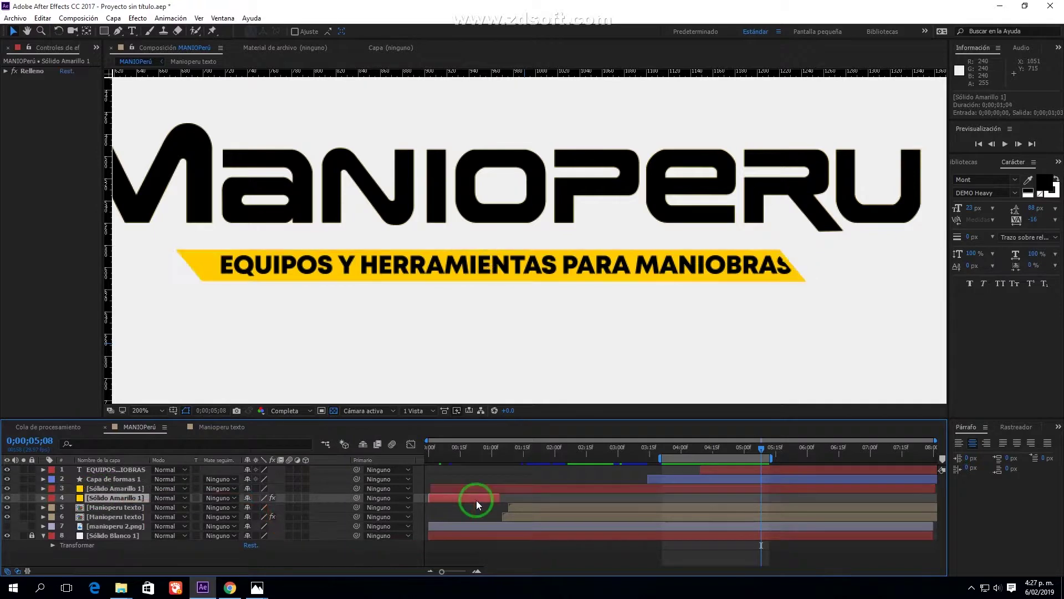
click(516, 488)
click(43, 18)
click(56, 141)
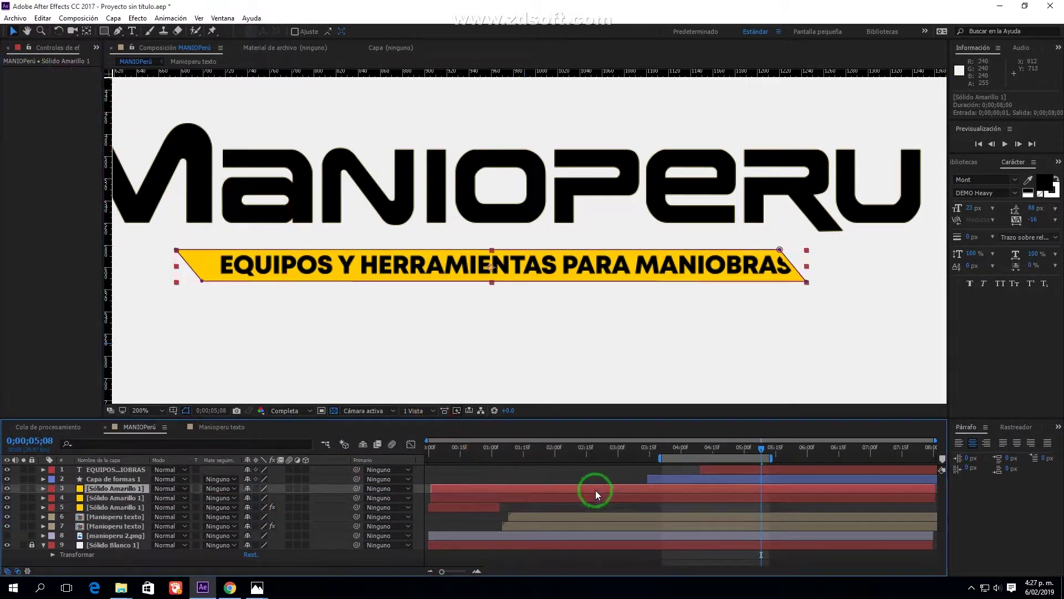
click(521, 493)
click(43, 498)
mouse_move(430, 486)
mouse_down()
mouse_move(668, 515)
mouse_move(691, 487)
mouse_up()
click(681, 455)
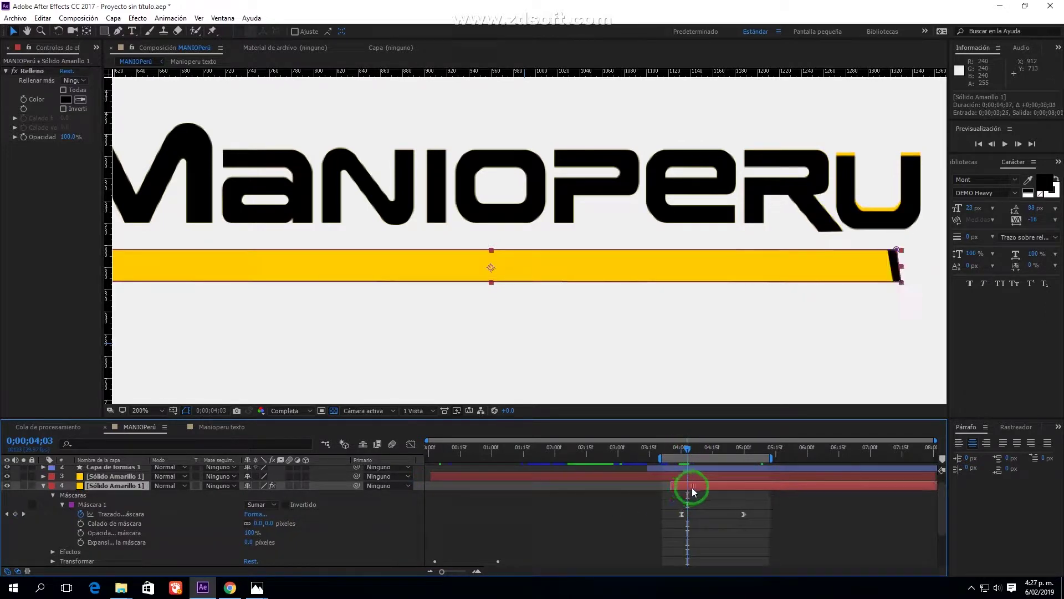
mouse_move(706, 452)
mouse_down()
mouse_move(699, 466)
mouse_move(674, 468)
mouse_up()
click(368, 384)
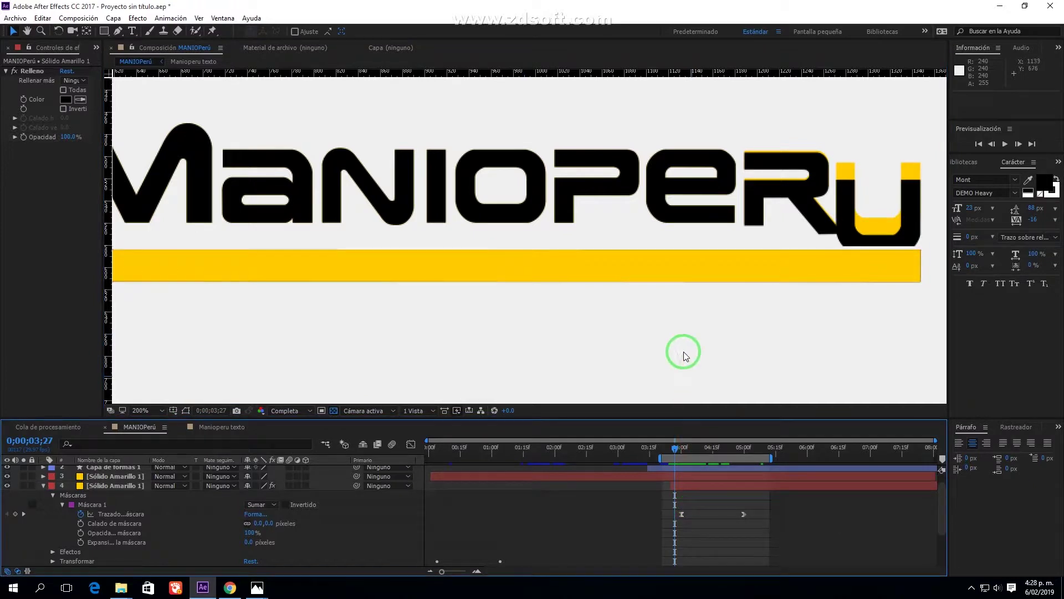
Steepen the tagline bar's mask ease and extend the preview range to about 6;00
key(space)
scroll(536, 361, down, 1)
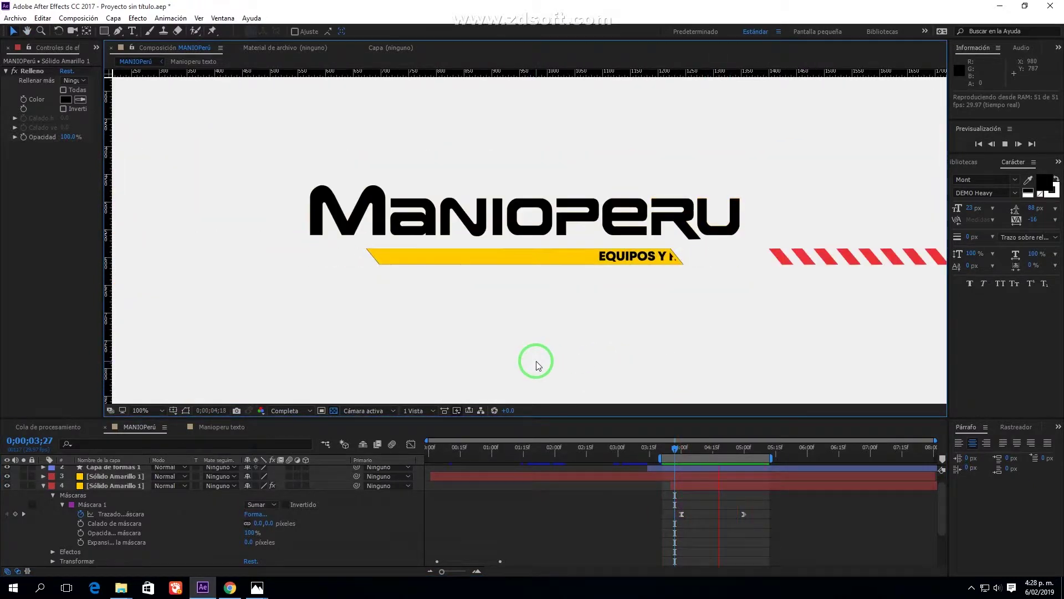
click(737, 511)
click(411, 444)
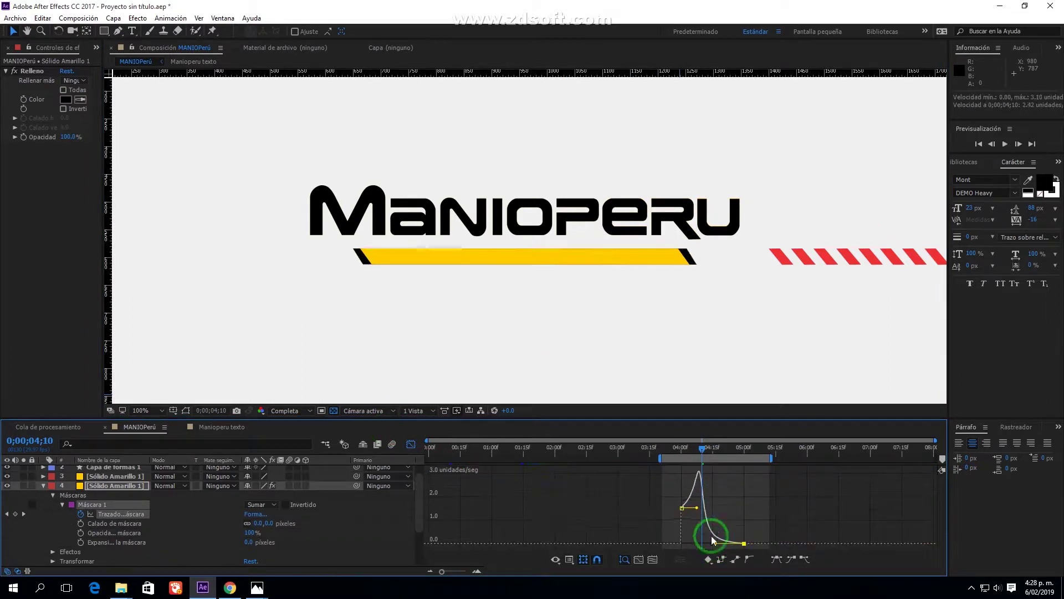
key(space)
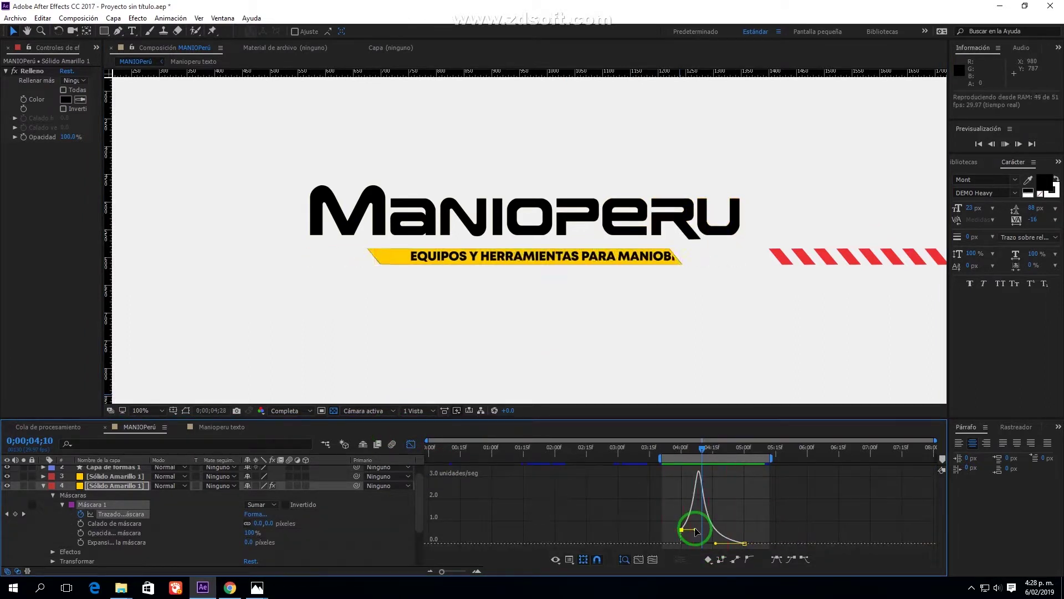
drag(715, 543, 712, 544)
key(space)
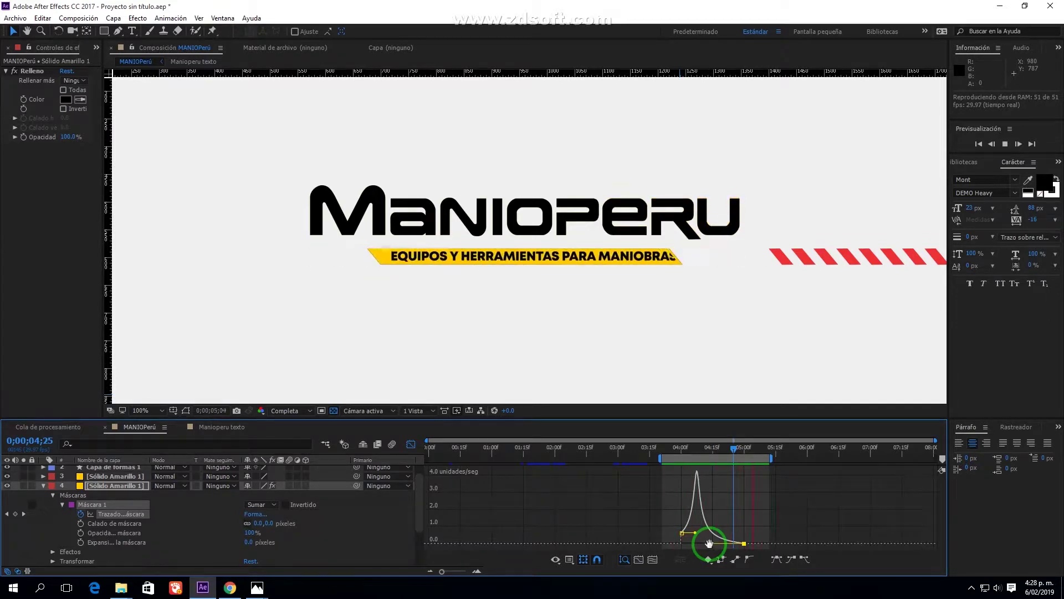
drag(771, 458, 813, 455)
key(space)
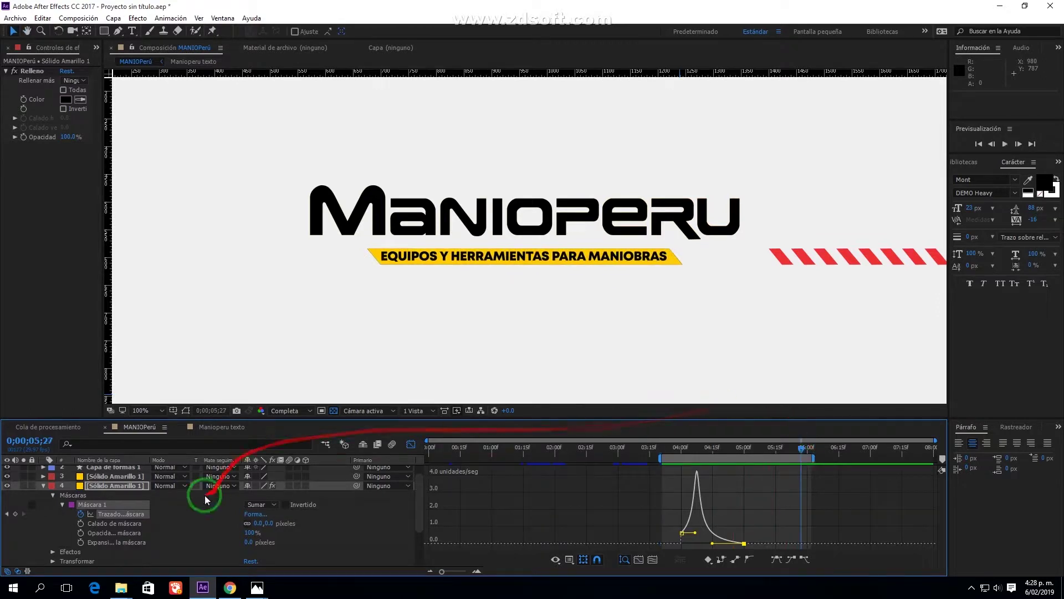
click(43, 486)
click(843, 263)
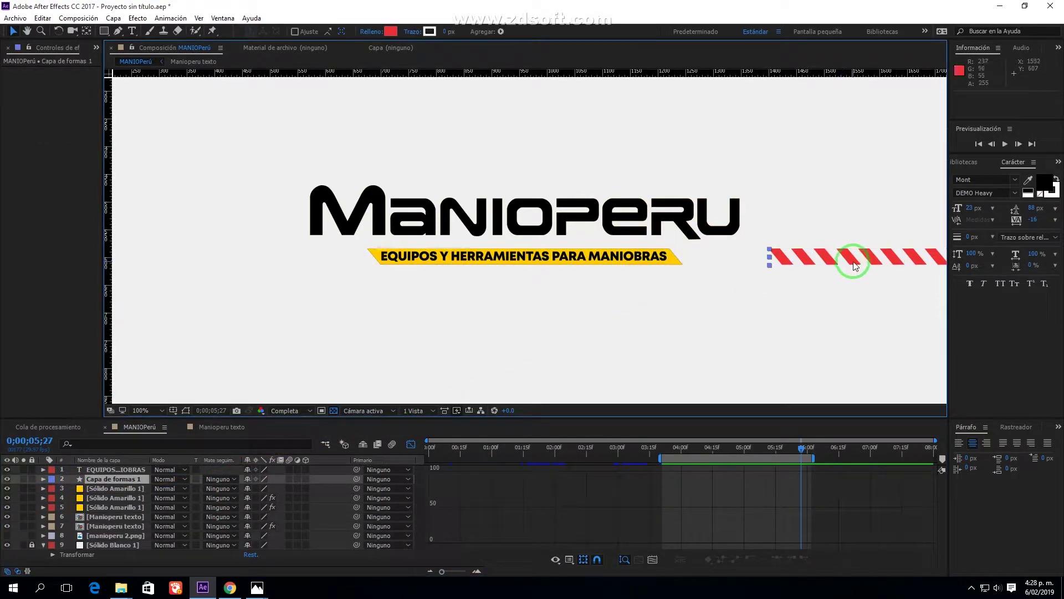
Slide the red stripes left until they meet the end of the yellow tagline bar
drag(853, 265, 766, 264)
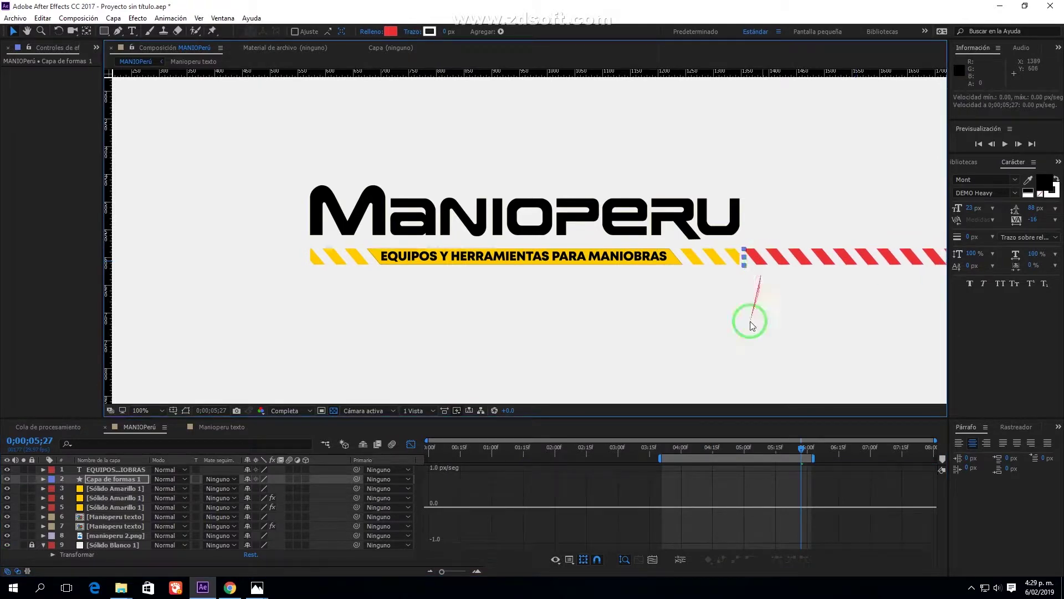
key(shift+F3)
click(729, 485)
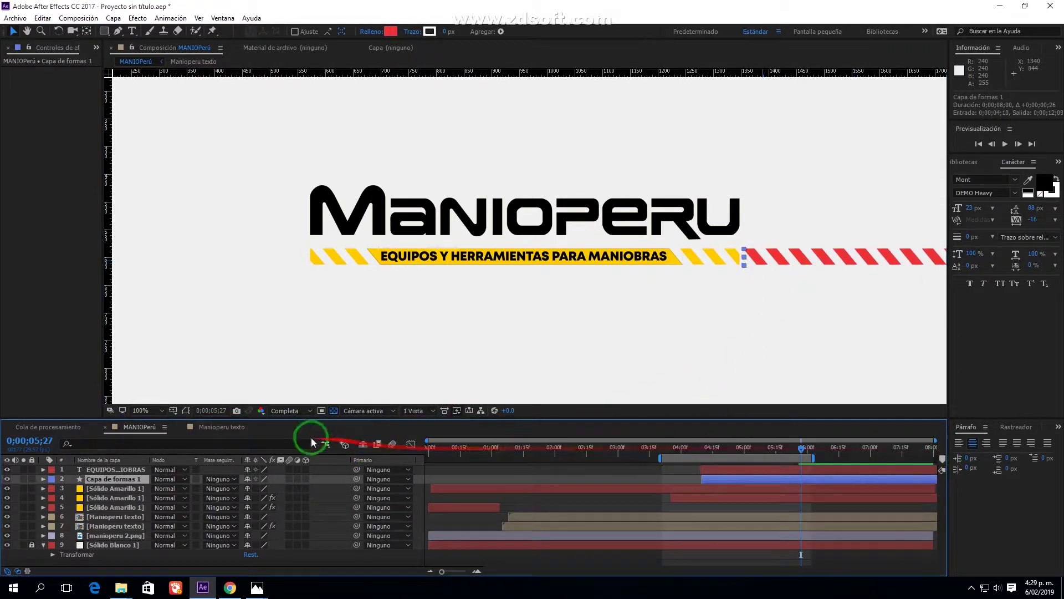
key(ctrl+k)
Set MANIOPerú to 12 seconds and extend manioperu 2.png and Sólido Blanco 1 to the end
click(469, 337)
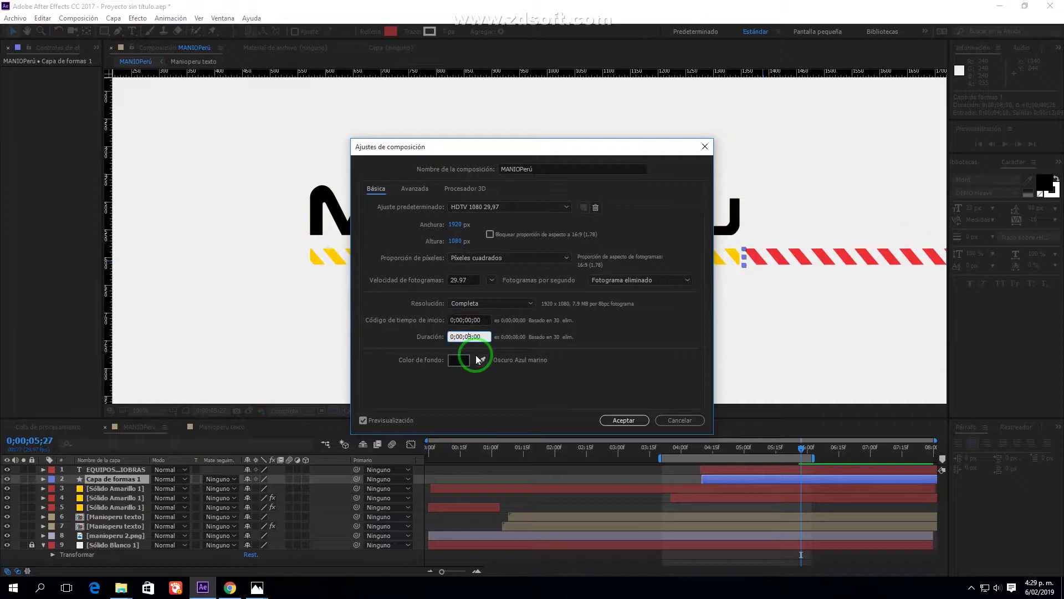
key(Return)
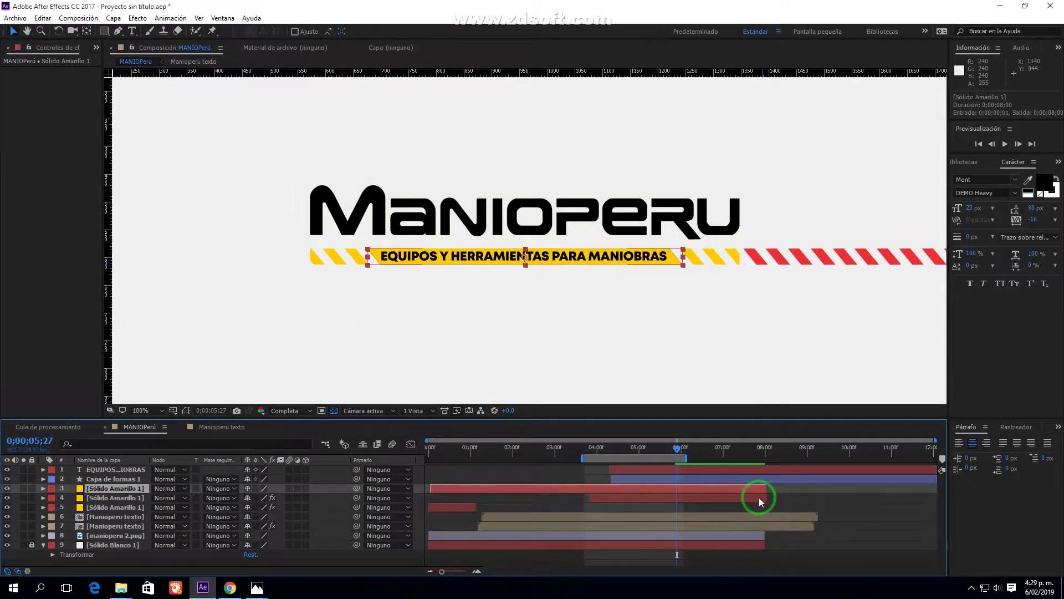
click(763, 535)
drag(764, 535, 937, 536)
click(35, 546)
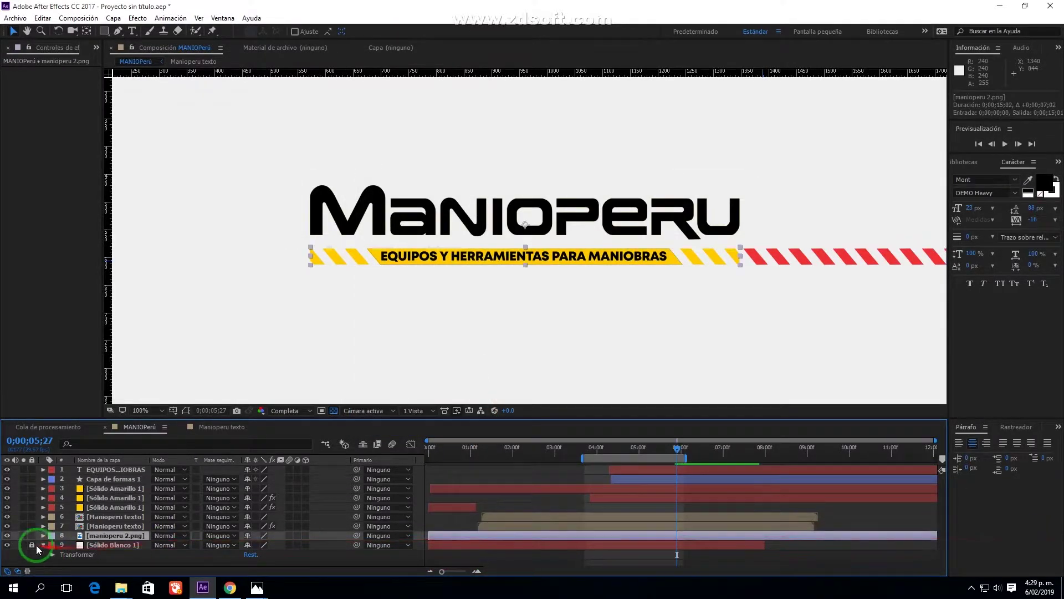
drag(764, 547, 937, 547)
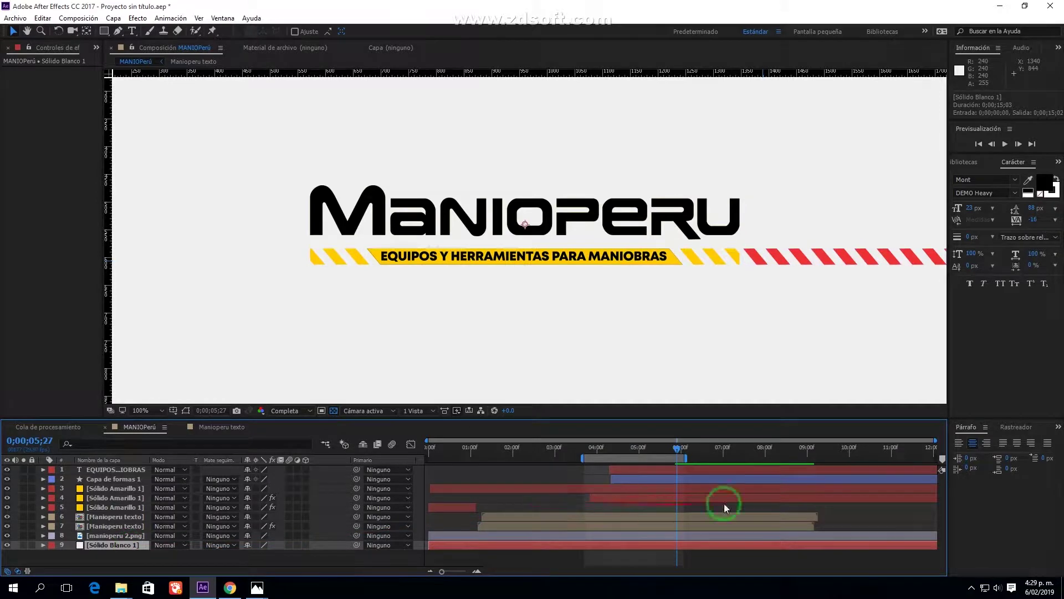
Set the Manioperu texto precomp duration to 1200 and stretch its and both texto layers to the end
double_click(768, 517)
click(252, 427)
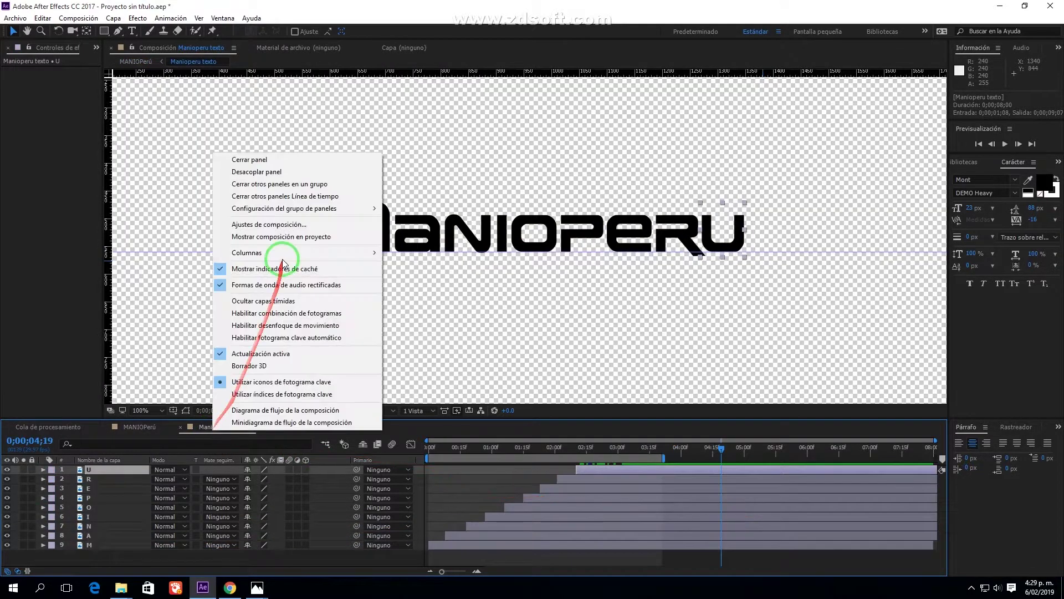
click(244, 164)
click(479, 336)
text(1200)
key(Return)
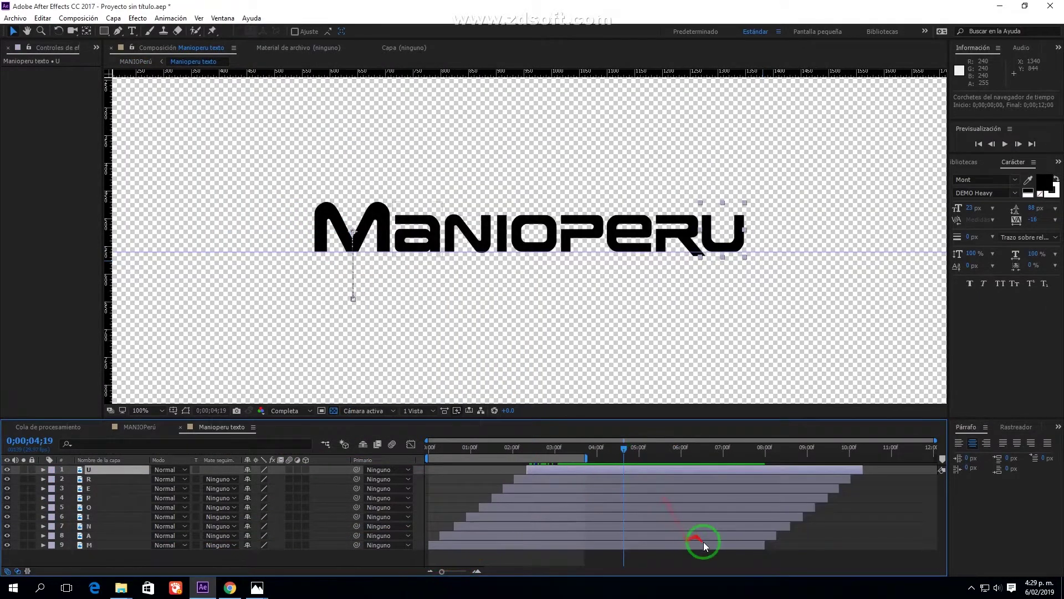
drag(451, 563, 822, 560)
drag(936, 543, 936, 543)
click(139, 426)
drag(808, 516, 1047, 532)
click(779, 250)
click(650, 448)
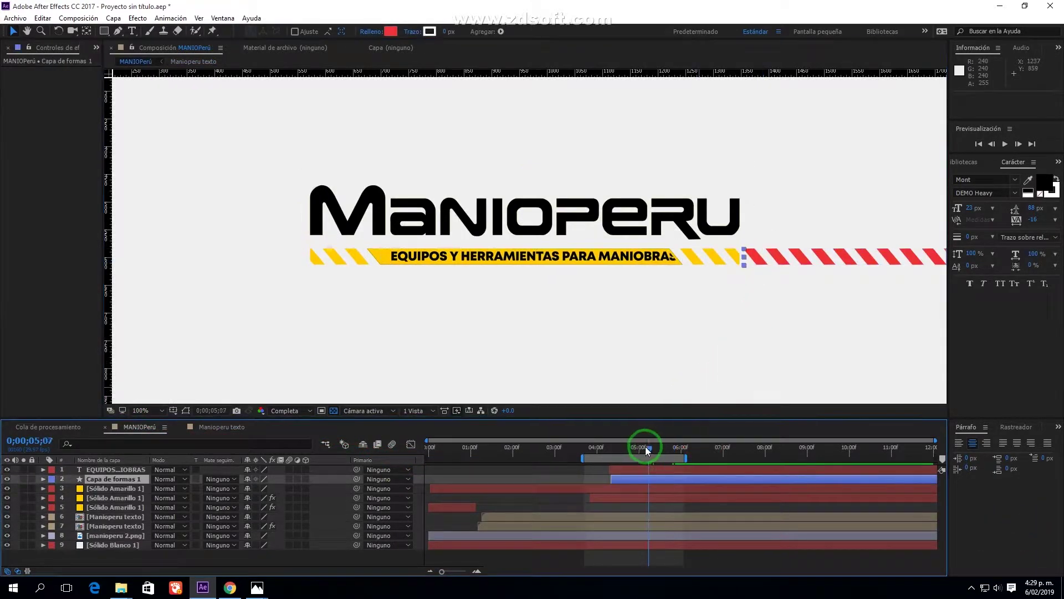
Key the stripes' Posición at 04;01 and slide them left to meet the yellow bar
drag(615, 438, 607, 439)
drag(622, 478, 608, 478)
key(p)
click(599, 447)
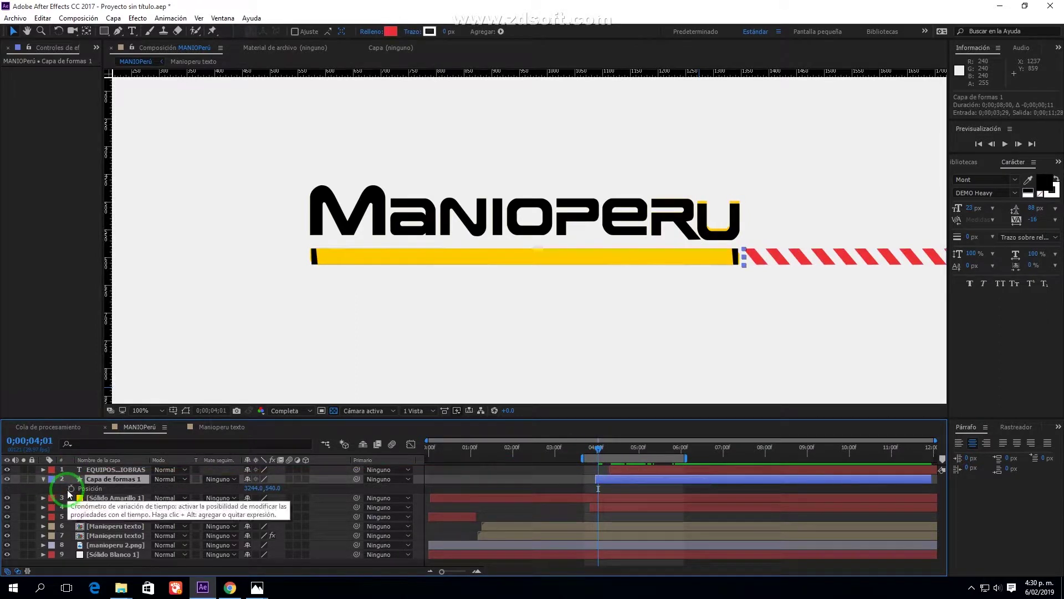
click(82, 490)
key(comma)
mouse_move(647, 448)
mouse_down()
mouse_move(683, 450)
mouse_move(668, 453)
mouse_up()
key(period)
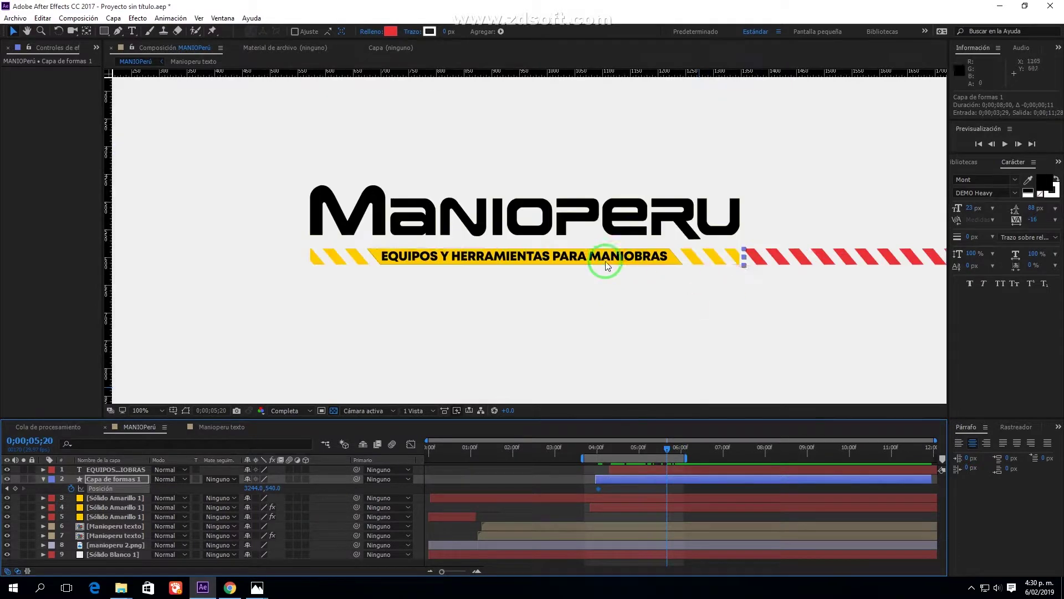
drag(779, 265, 717, 264)
Align the stripes' keyframe to 05;00, then drift them further left by 11;24
click(631, 505)
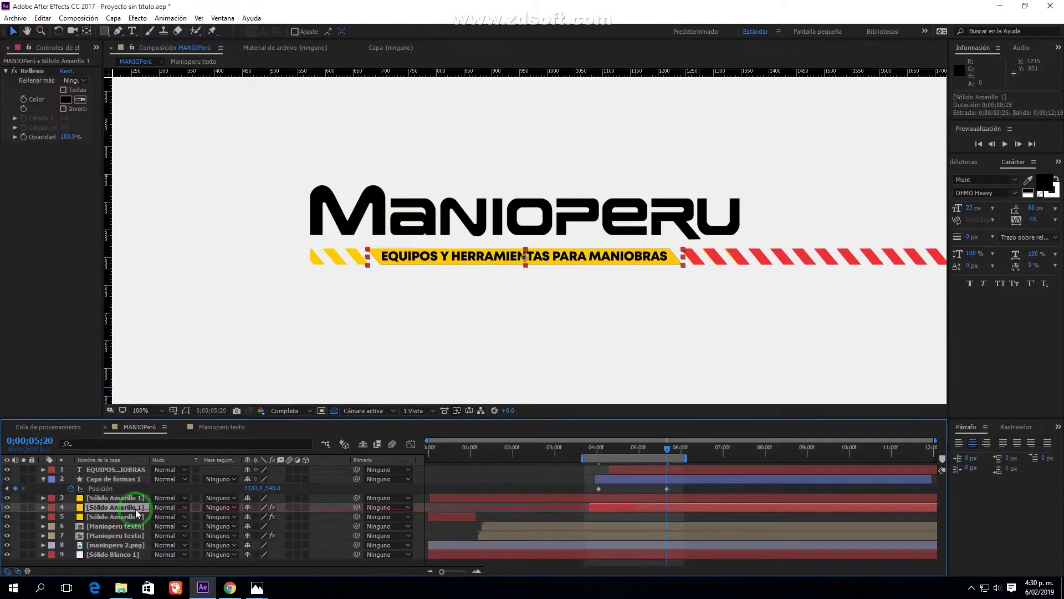
click(43, 507)
click(639, 448)
mouse_move(661, 467)
mouse_down()
mouse_move(632, 468)
mouse_move(924, 471)
mouse_up()
scroll(645, 467, up, 2)
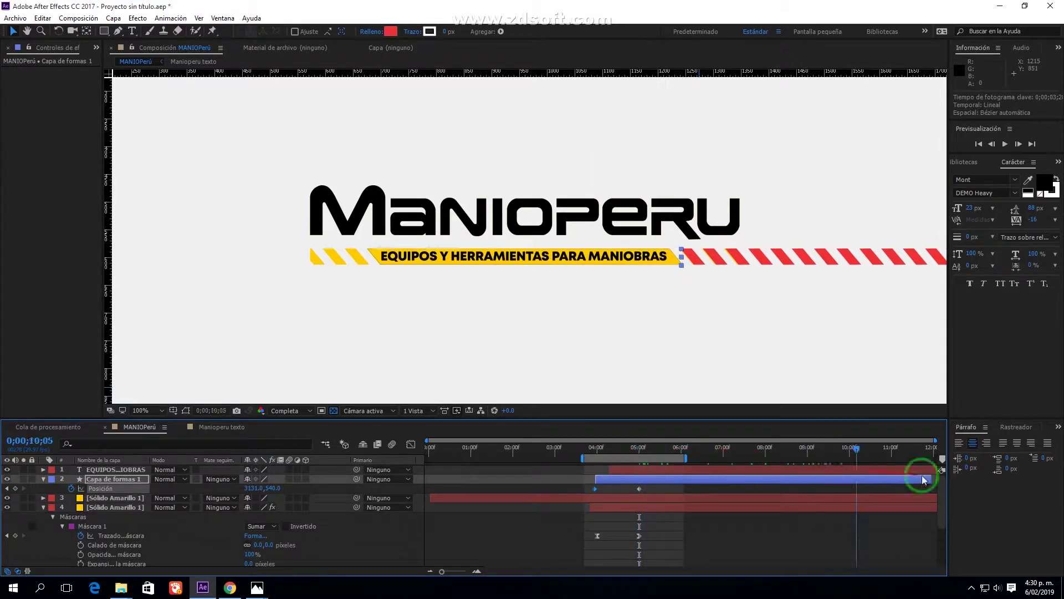
drag(895, 260, 746, 285)
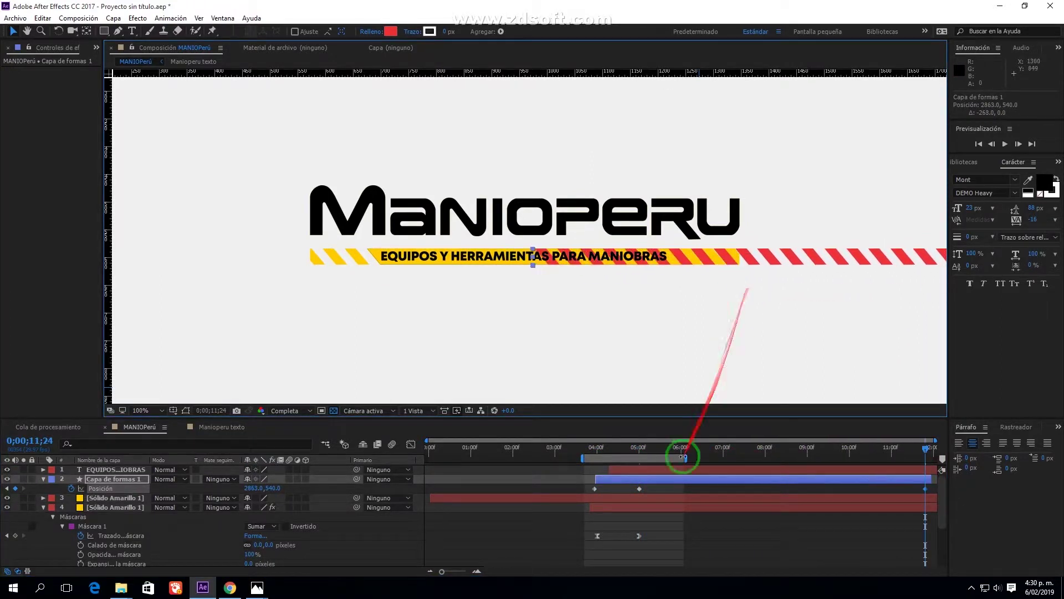
drag(686, 458, 878, 458)
key(space)
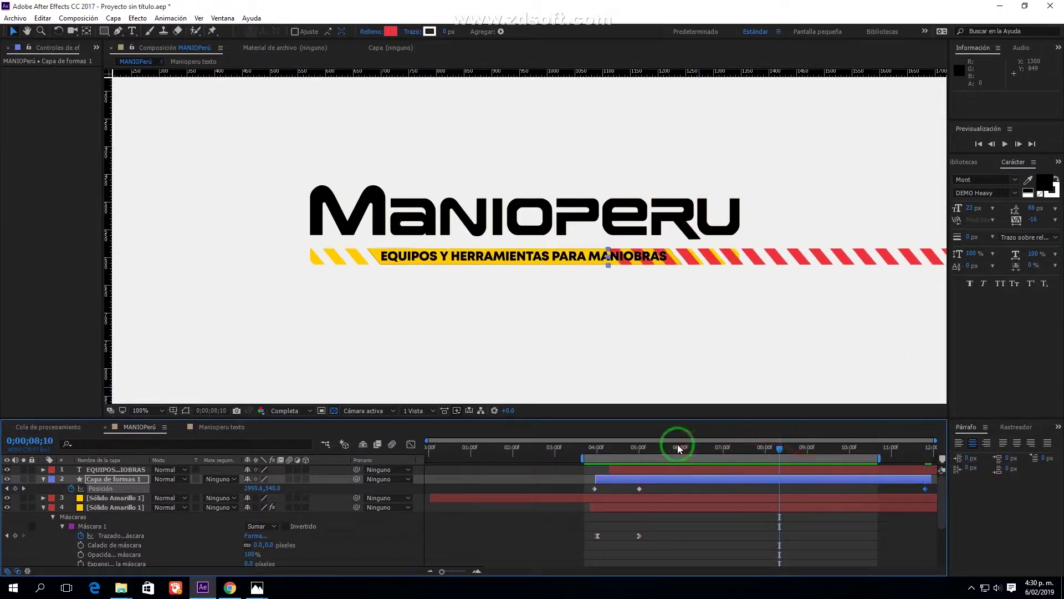
Ease the stripes' Position speed curve with an earlier peak and a stronger settle
drag(678, 444, 608, 448)
key(shift+F3)
drag(607, 517, 643, 540)
click(411, 444)
click(639, 447)
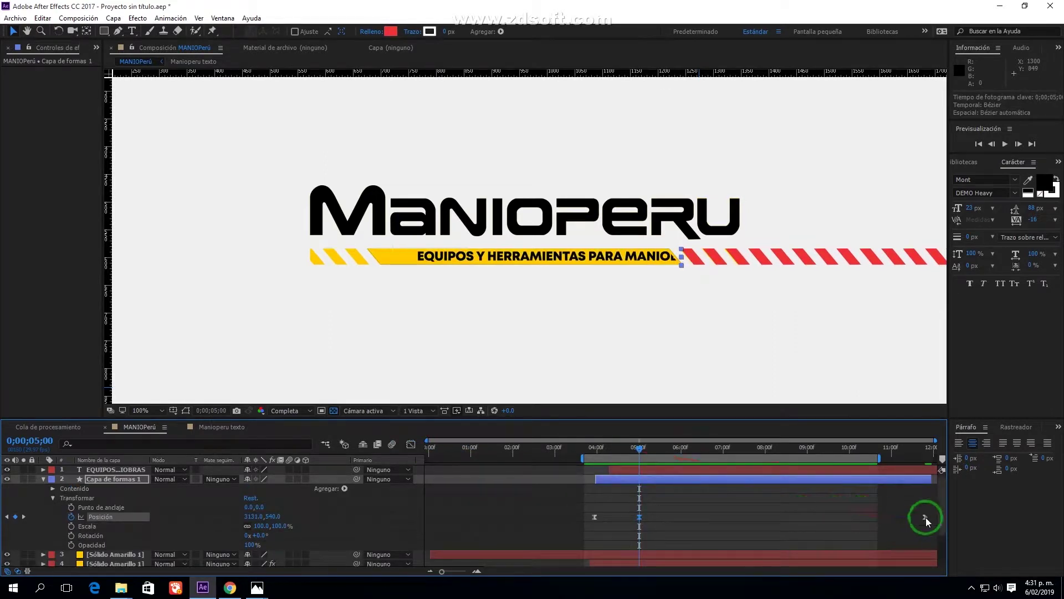
click(411, 448)
key(space)
drag(601, 539, 613, 541)
drag(638, 501, 612, 506)
key(space)
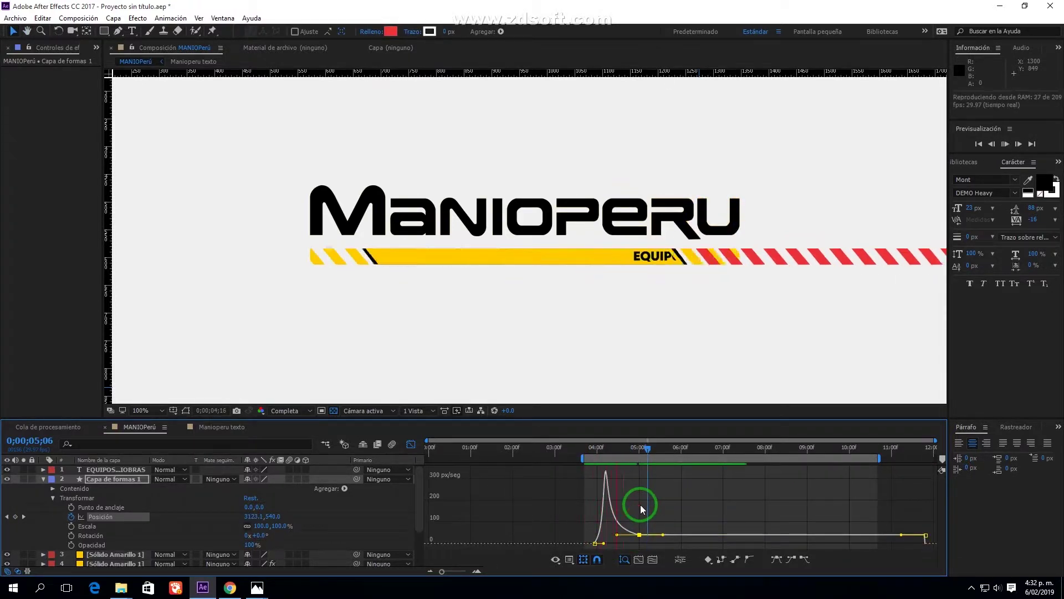
click(432, 457)
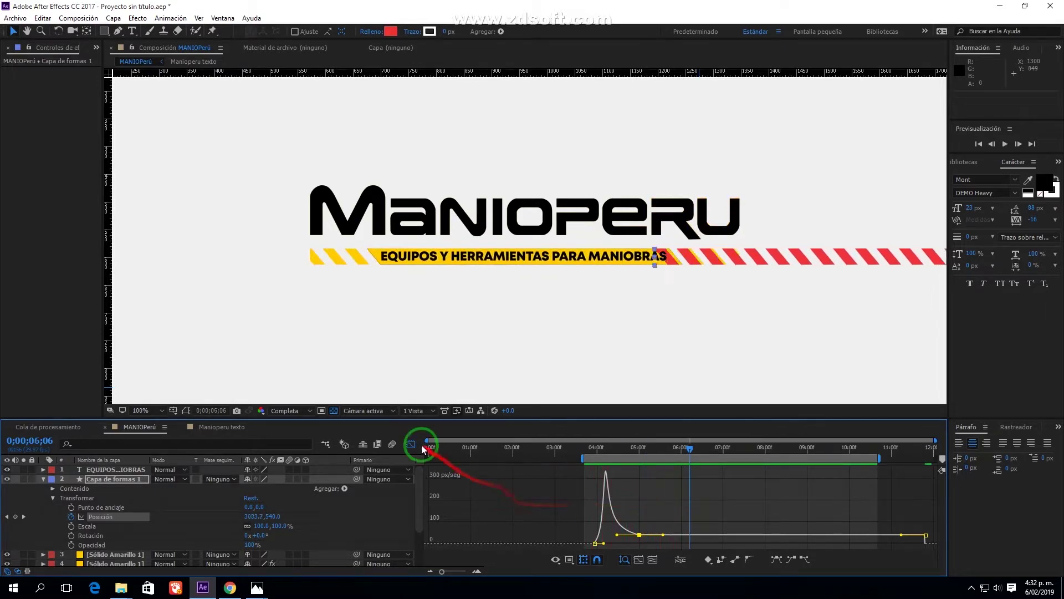
key(shift+F3)
click(49, 479)
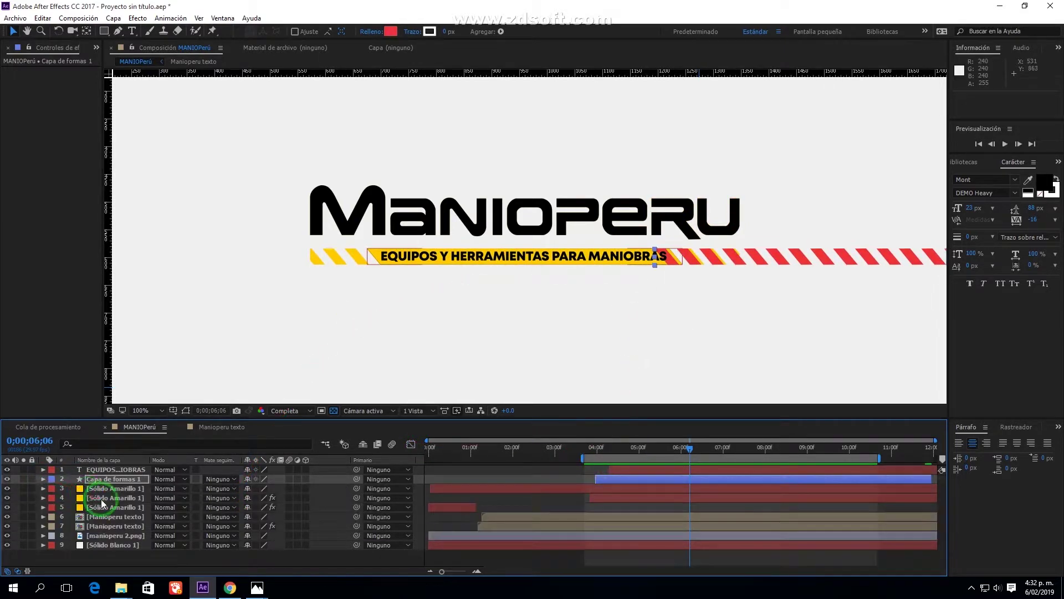
Duplicate the top Sólido Amarillo 1 with Ctrl+D and reveal the copy's Máscara 1 keyframes
click(109, 499)
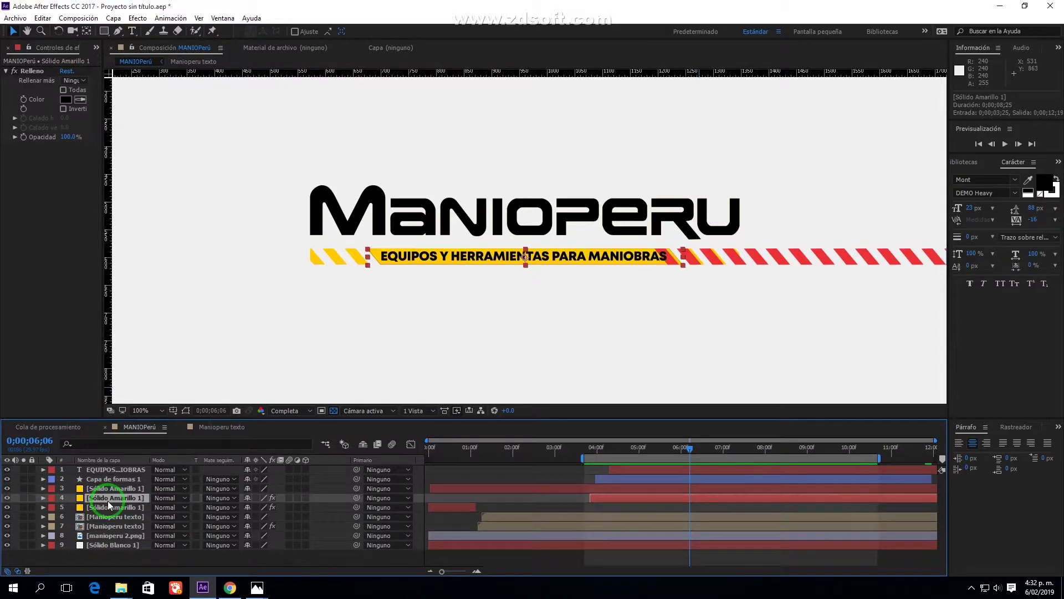
click(113, 489)
key(ctrl+d)
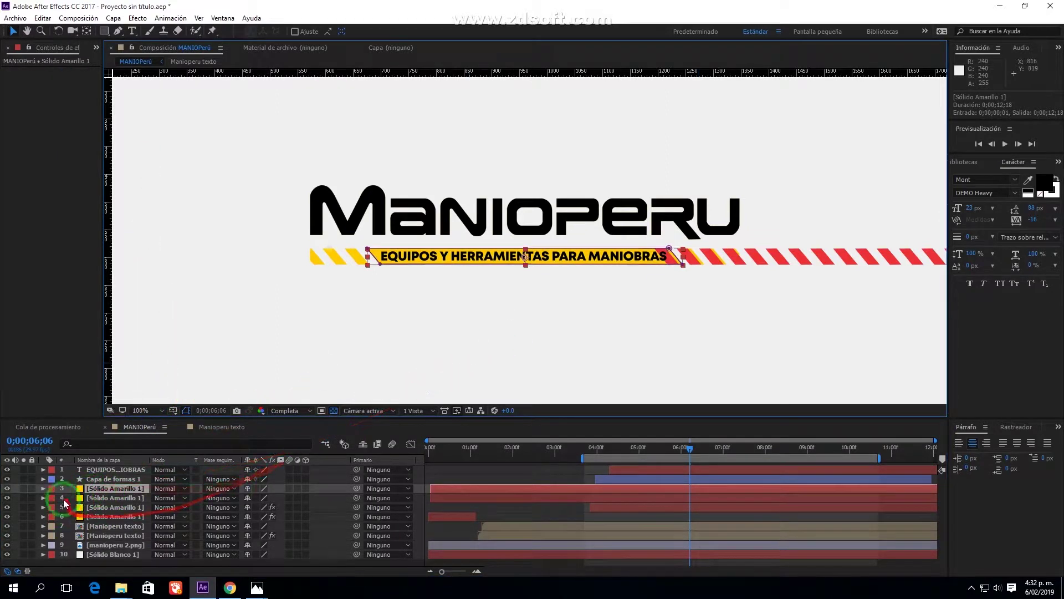
click(43, 488)
click(53, 497)
click(62, 508)
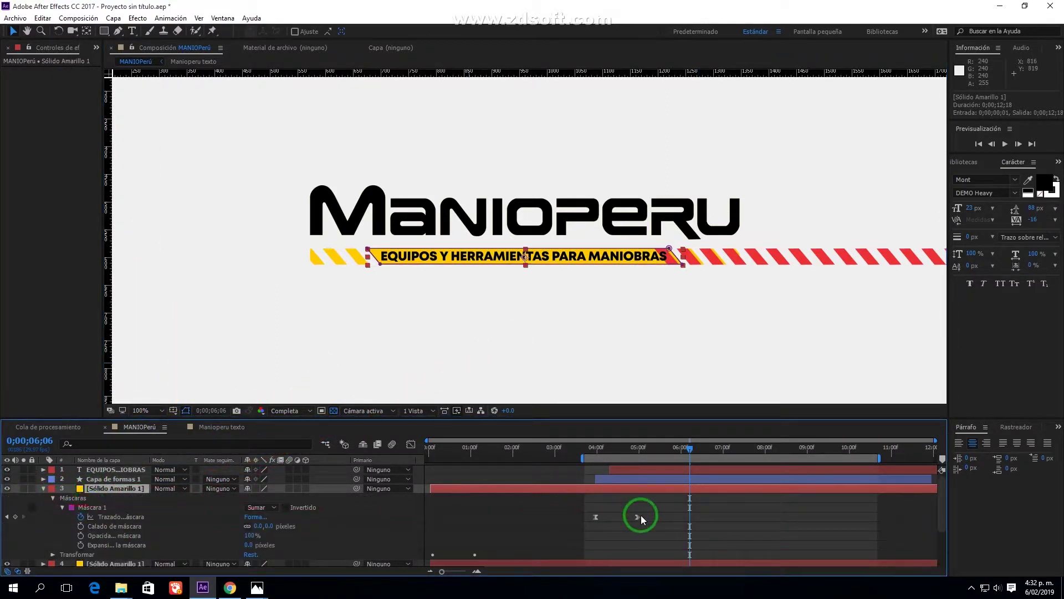
click(637, 516)
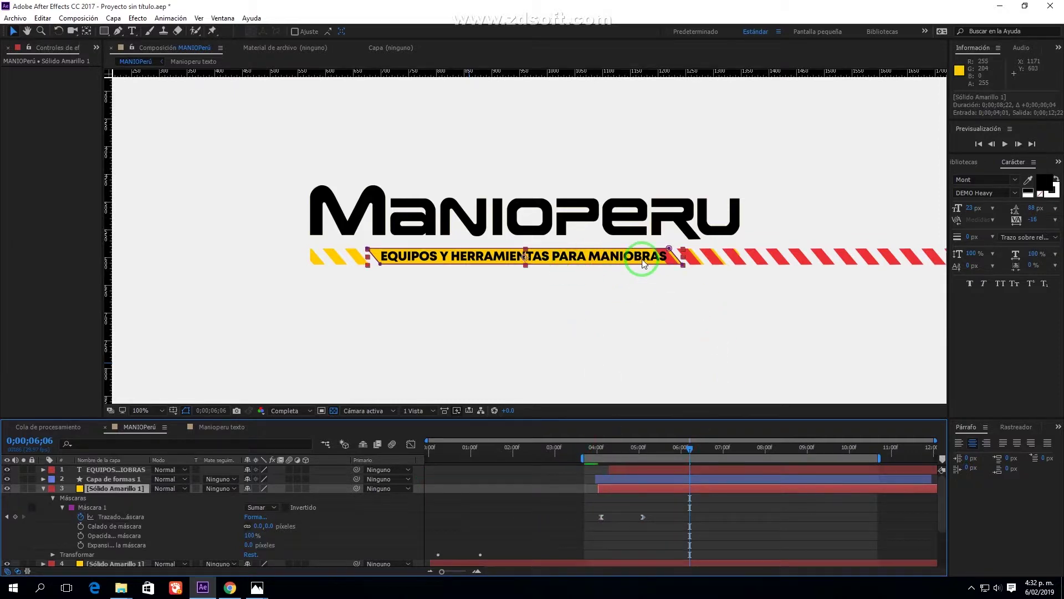
click(104, 479)
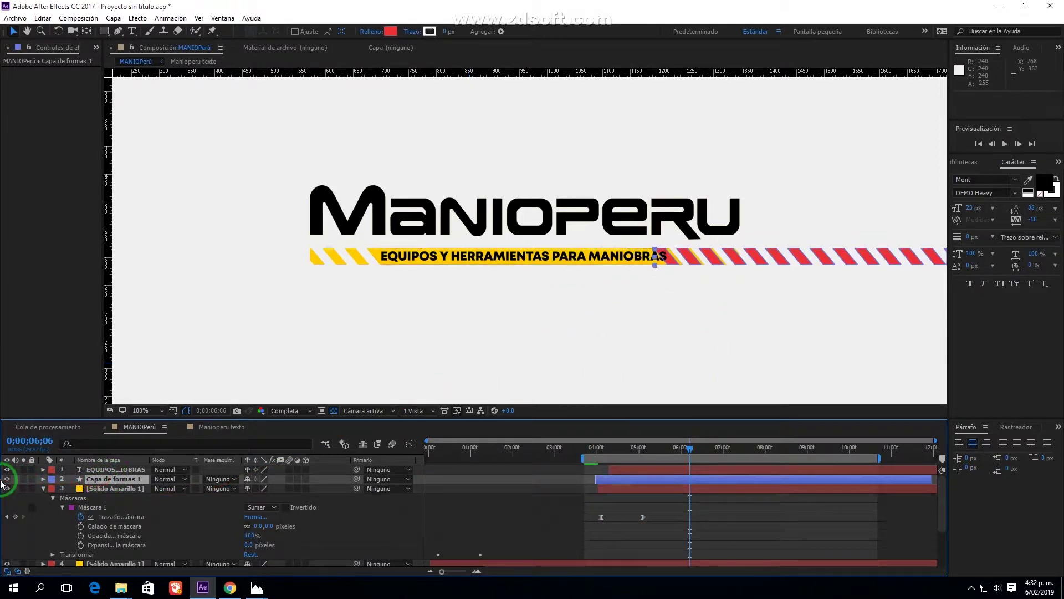
click(43, 489)
click(102, 488)
text(Barras)
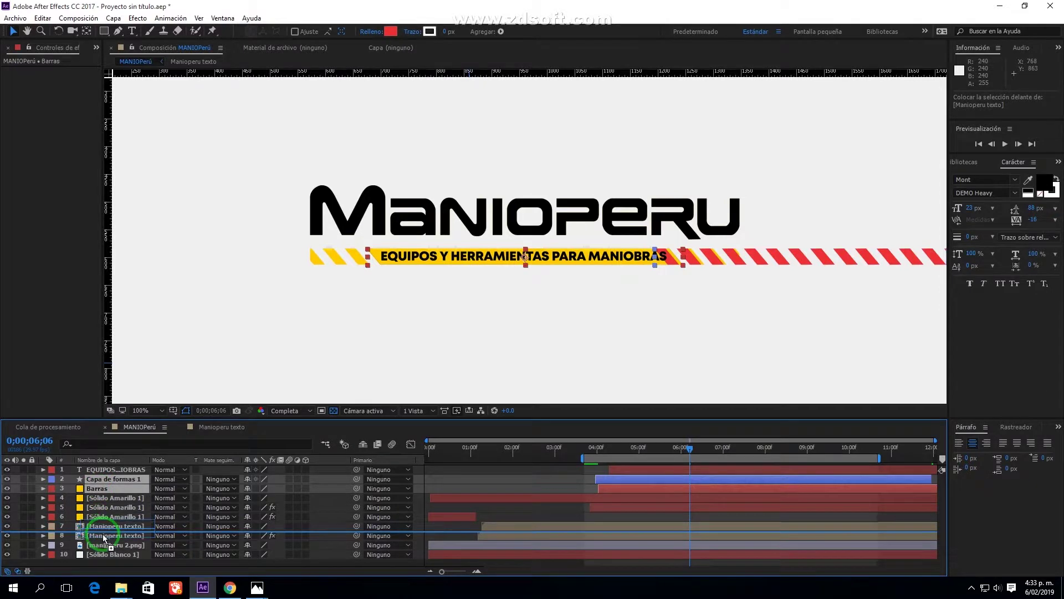
Move the stripe and Barras layers lower in the stack and reveal Barras's mask keyframe at 5;03
drag(108, 493, 104, 529)
click(622, 517)
scroll(523, 277, up, 2)
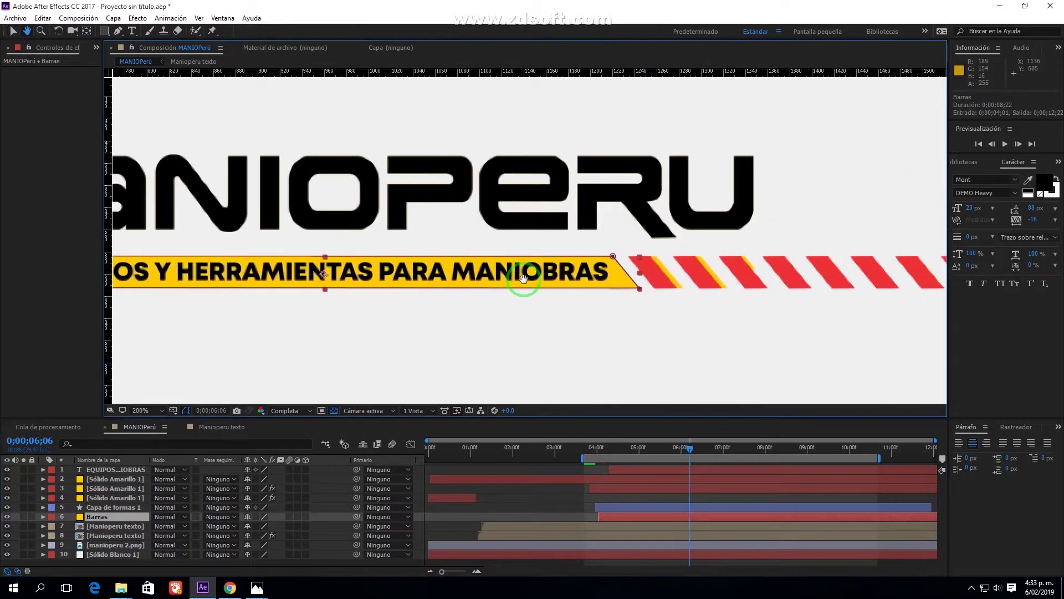
click(44, 517)
click(6, 524)
Shift the Barras mask about 182 px right and re-key its mask path at 5;03
click(528, 280)
drag(528, 280, 654, 285)
click(15, 523)
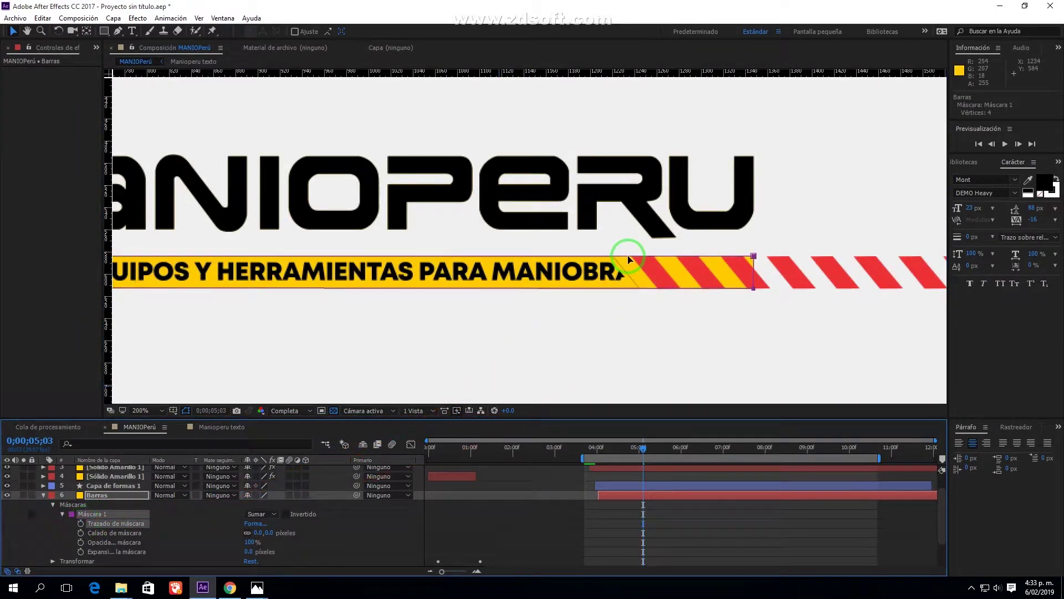
click(562, 330)
double_click(690, 256)
drag(689, 256, 692, 277)
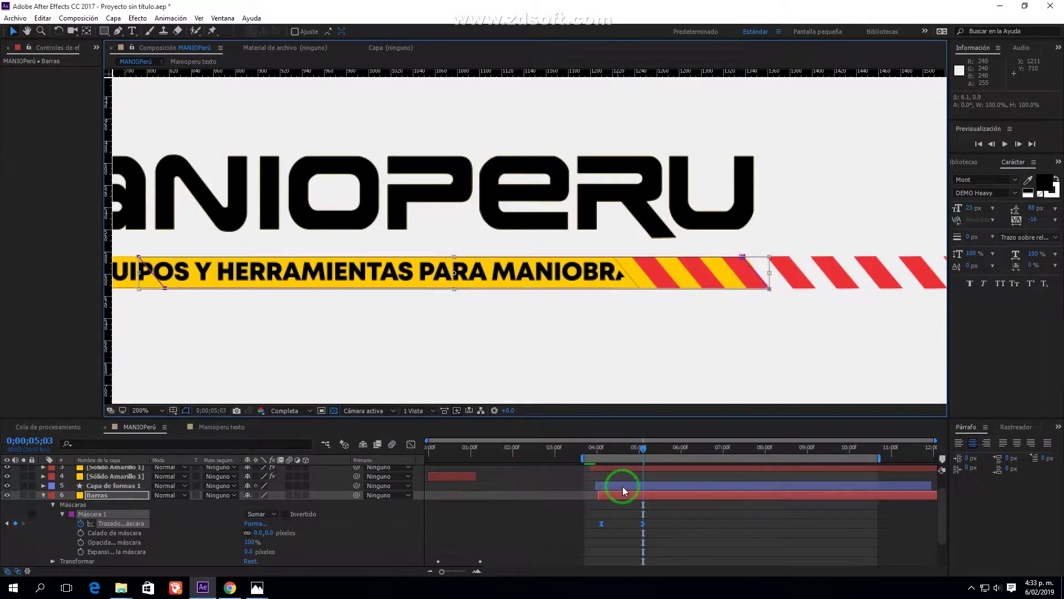
Delay the red-stripe layer and reshape the Barras mask into a slanted cap with an added right-edge vertex
drag(623, 486, 665, 492)
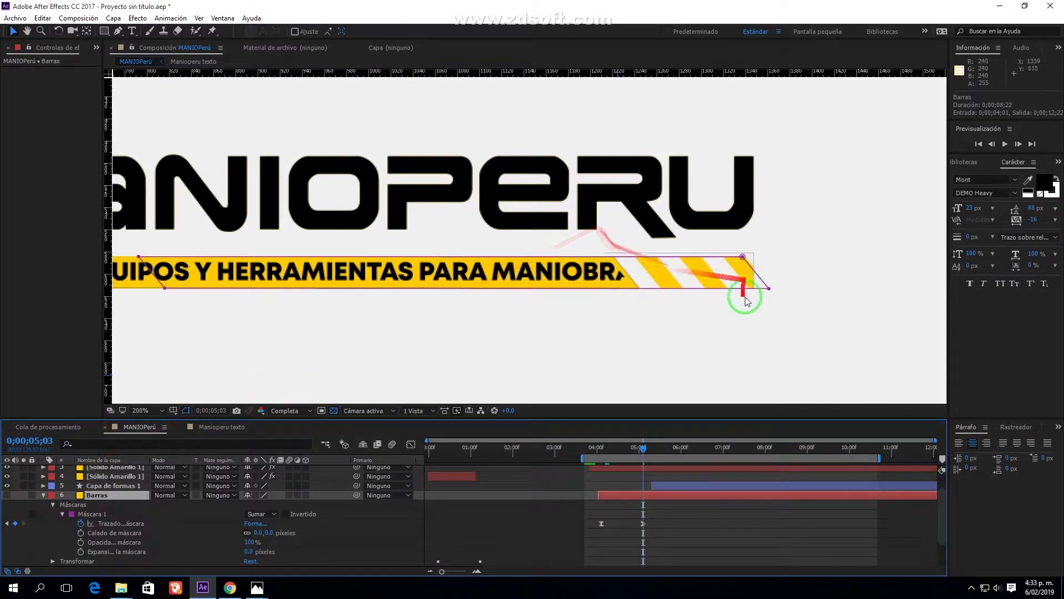
key(g)
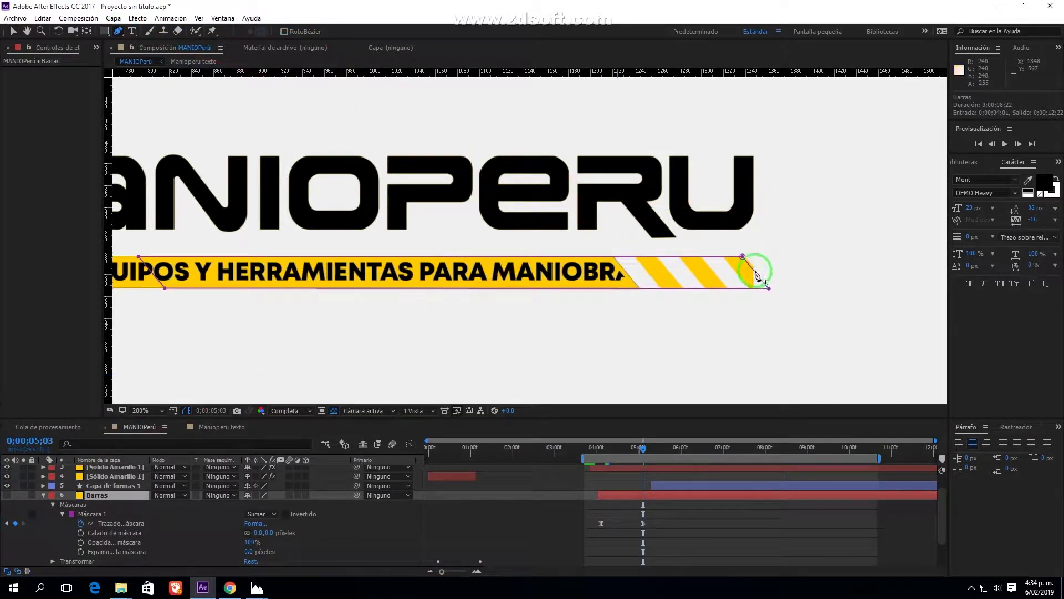
click(755, 272)
key(v)
scroll(188, 288, left, 2)
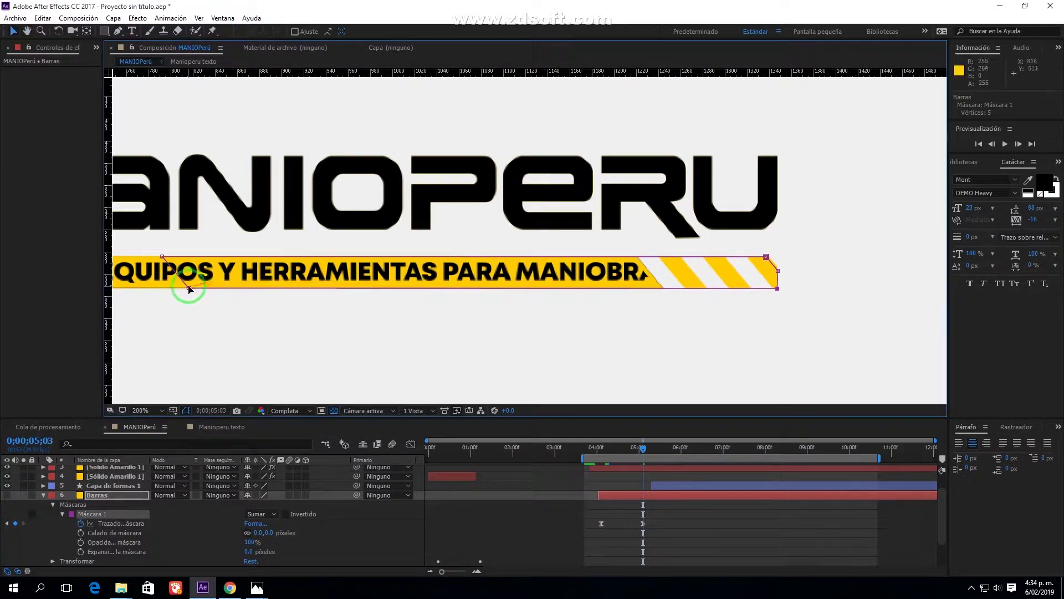
drag(161, 256, 643, 257)
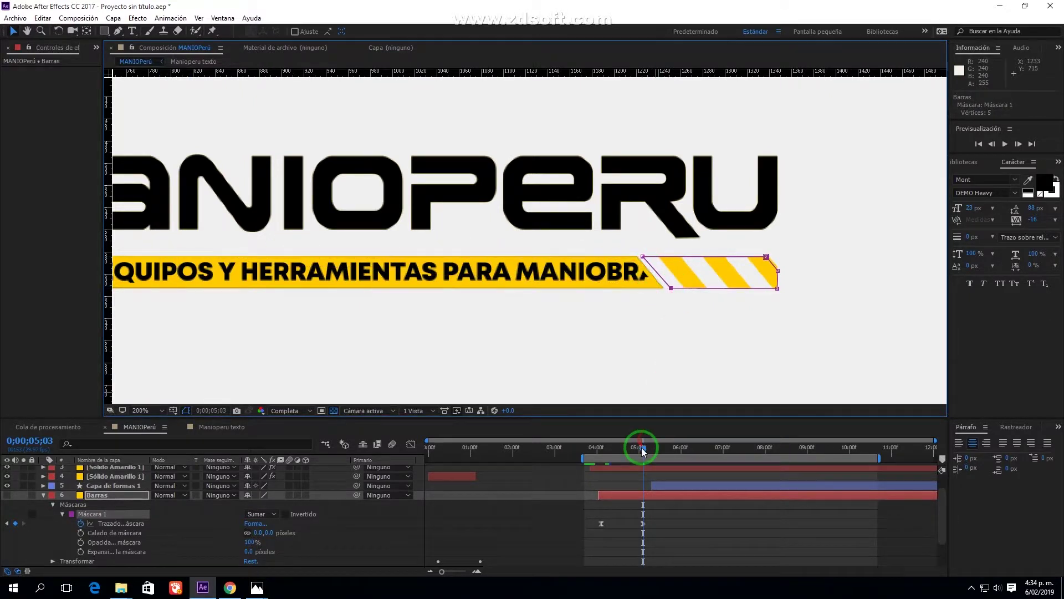
Move the mask path keyframe slightly earlier and check the cap's corners between 4;27 and 5;03
drag(640, 447, 620, 450)
drag(601, 523, 629, 524)
click(629, 448)
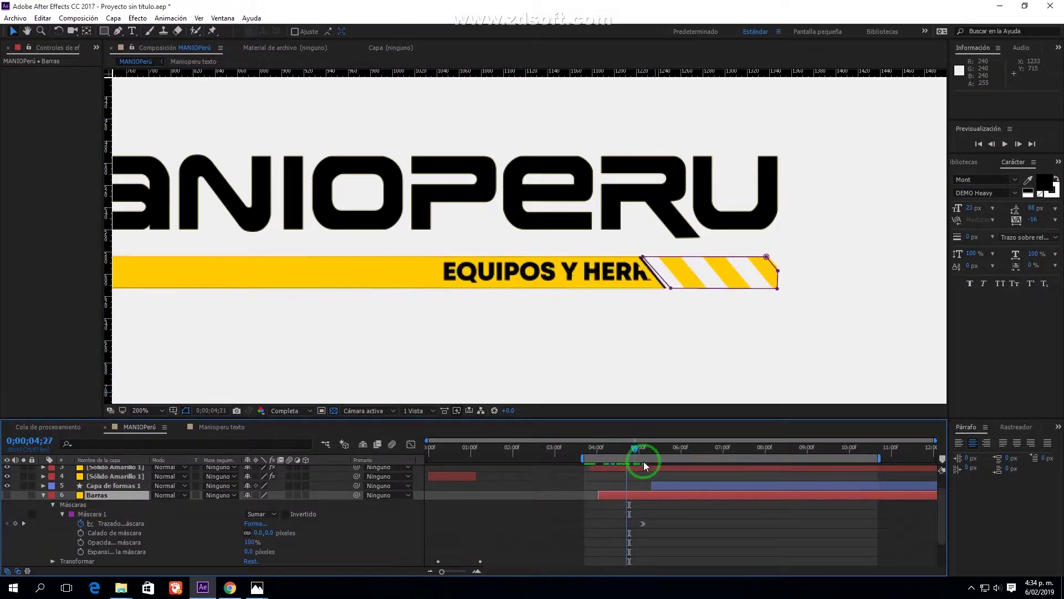
drag(644, 464, 642, 470)
scroll(532, 261, up, 2)
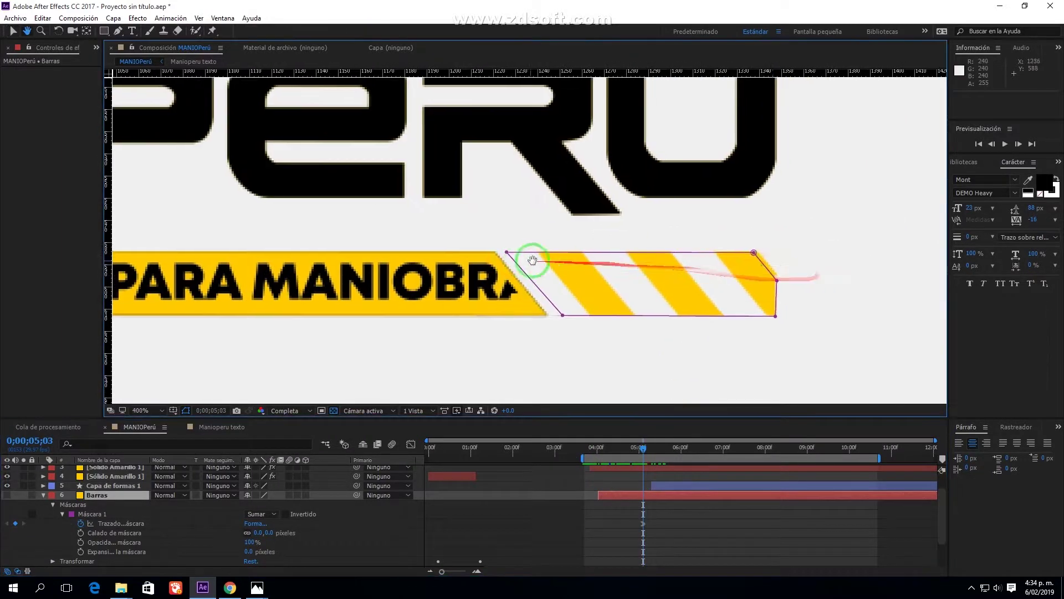
click(757, 253)
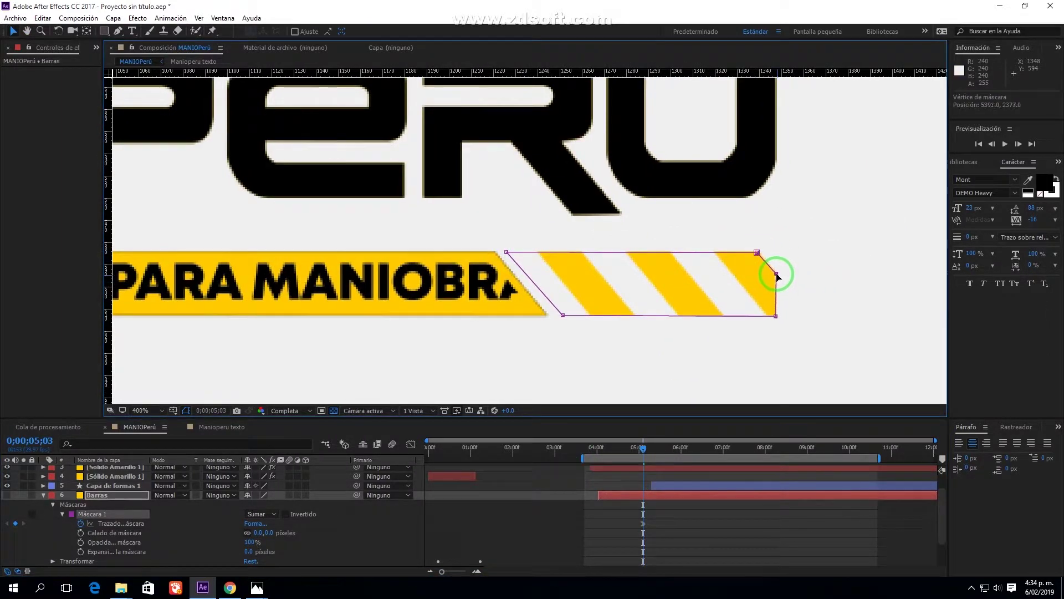
click(643, 495)
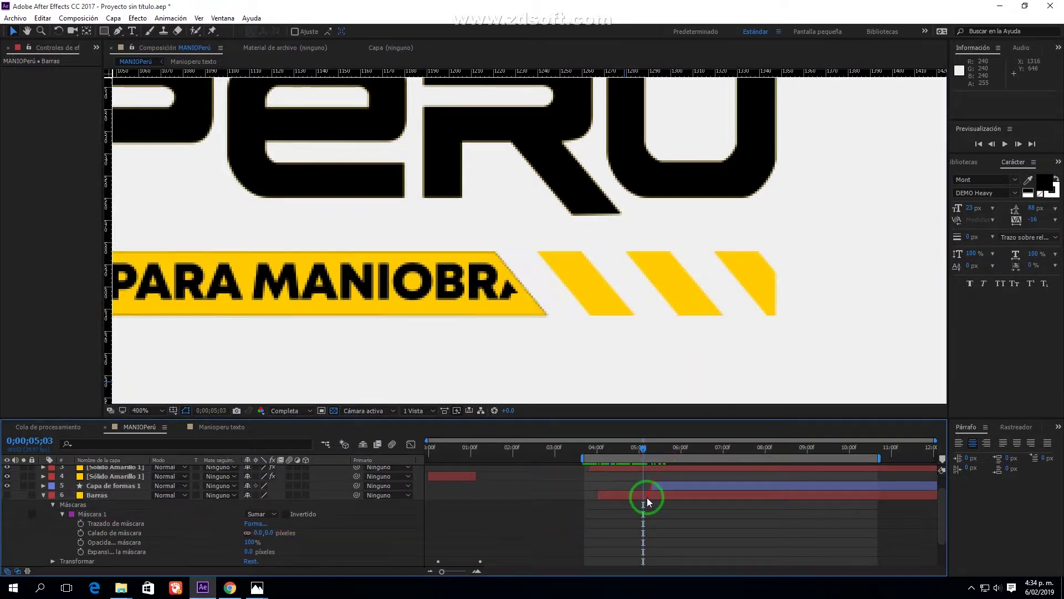
scroll(528, 356, down, 4)
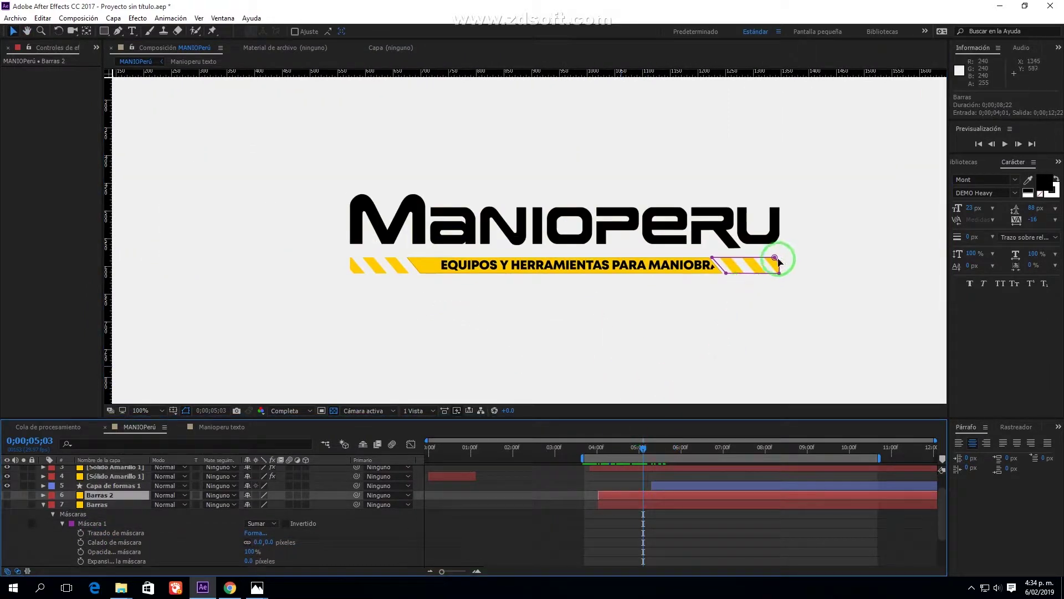
Move the Barras 2 mask to the bar's left end and chamfer its corners to frame the stripes
drag(746, 264, 431, 266)
scroll(388, 240, up, 2)
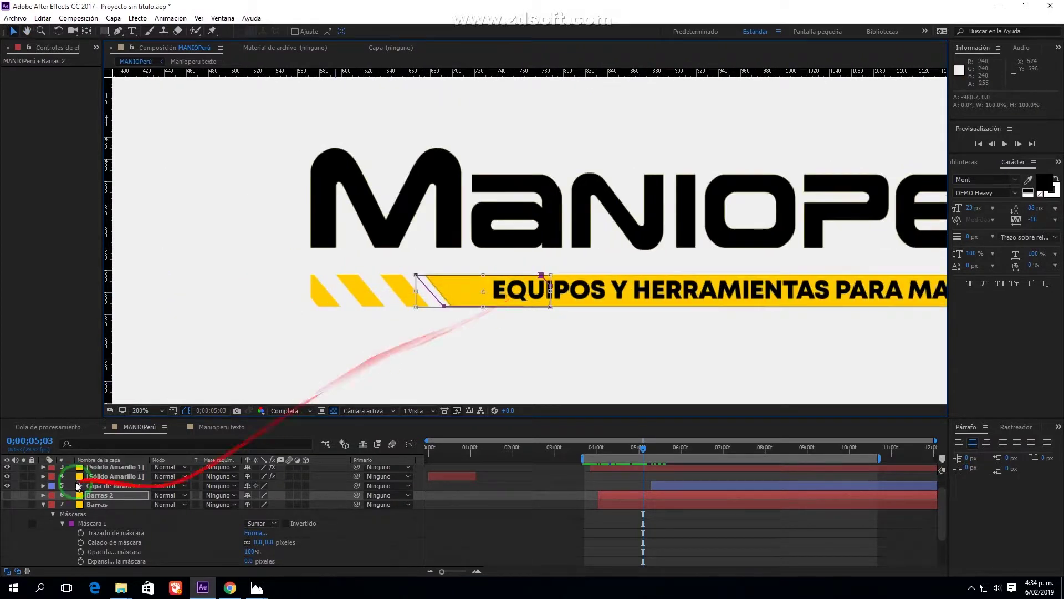
drag(549, 308, 311, 299)
scroll(311, 299, up, 2)
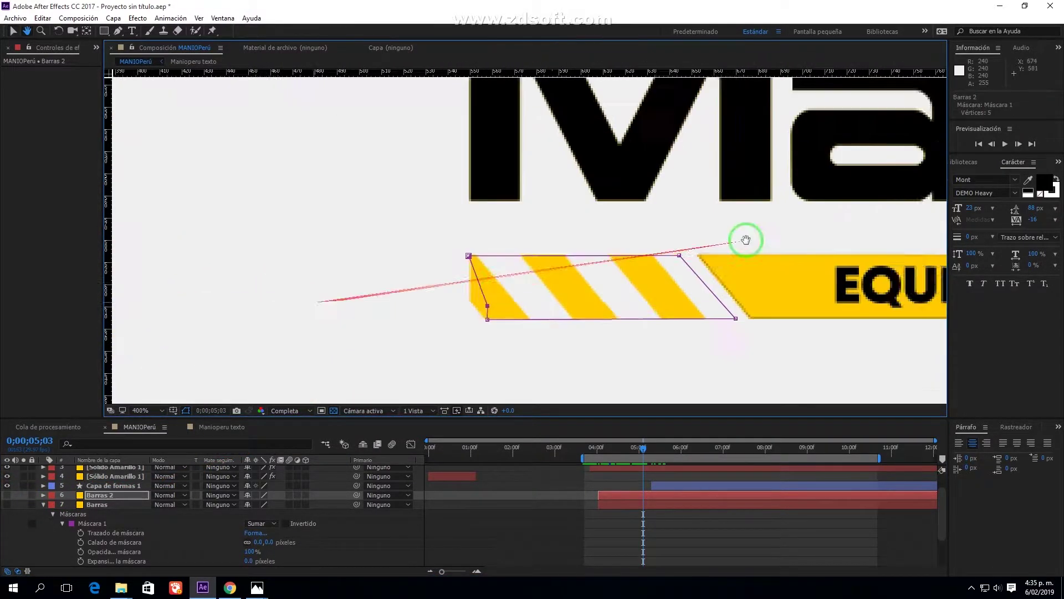
drag(518, 249, 521, 249)
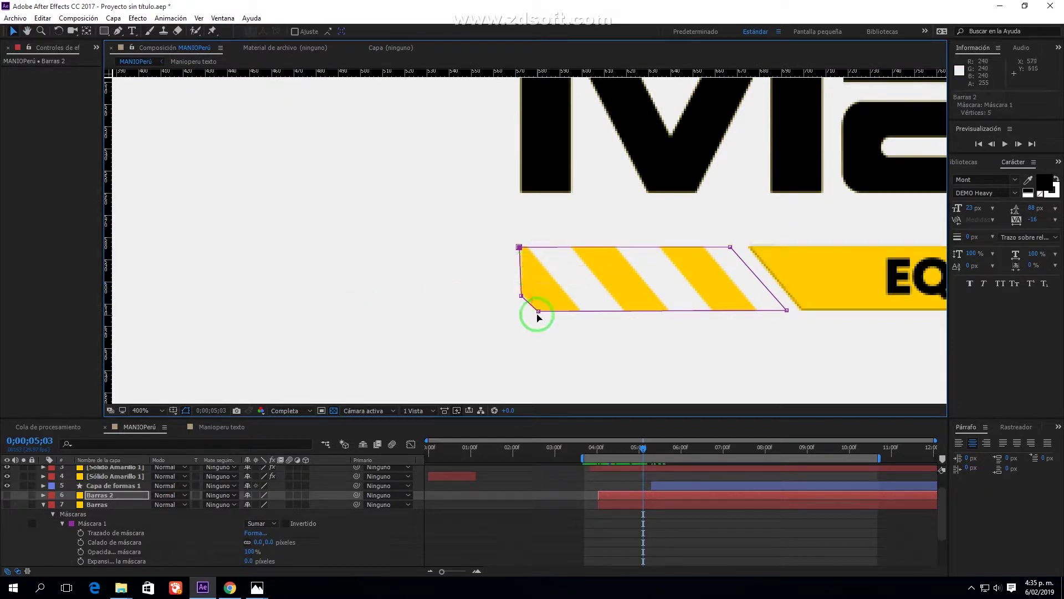
scroll(791, 311, down, 2)
Bring the whole logo into view and duplicate Capa de formas 1 as Capa de formas 2
mouse_move(798, 302)
mouse_down()
mouse_move(581, 310)
mouse_move(369, 289)
mouse_up()
scroll(614, 336, down, 2)
click(43, 504)
click(669, 507)
key(ctrl+d)
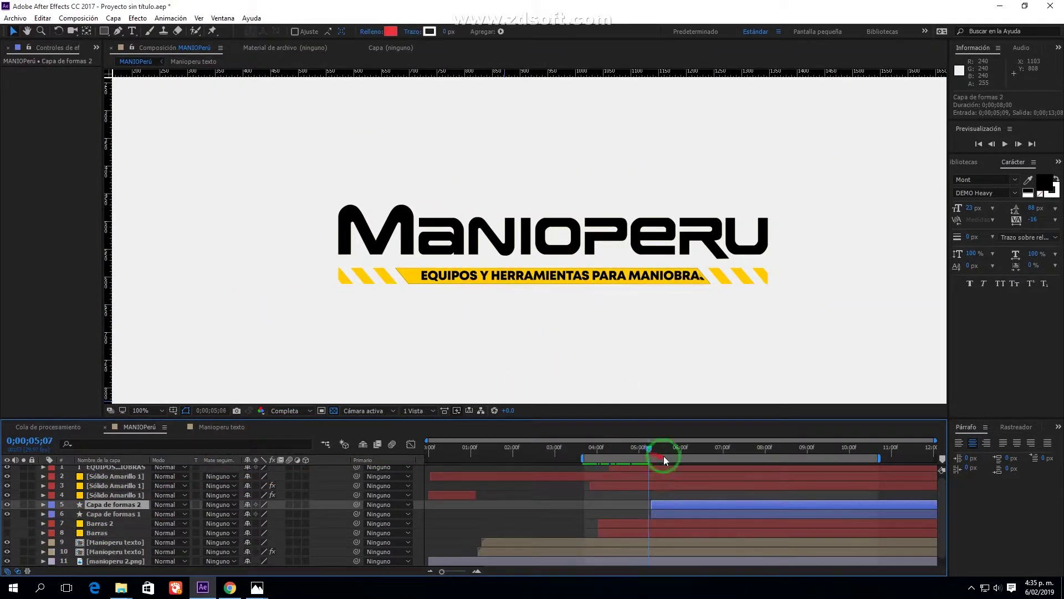
Start Capa de formas 2 three frames earlier, with its first Position keyframe moved left to 2582
drag(664, 459, 684, 459)
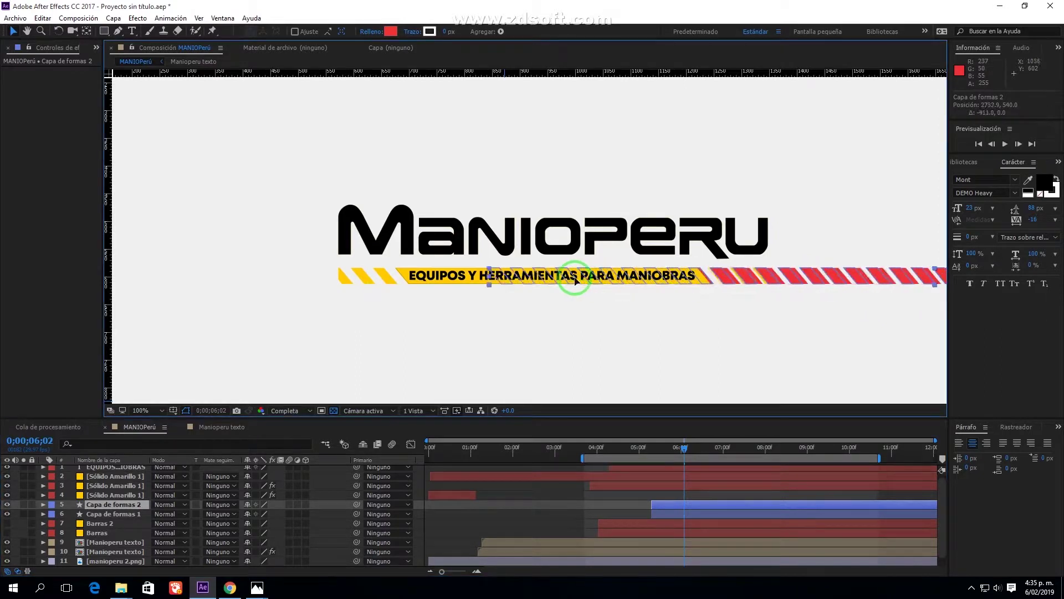
key(p)
key(k)
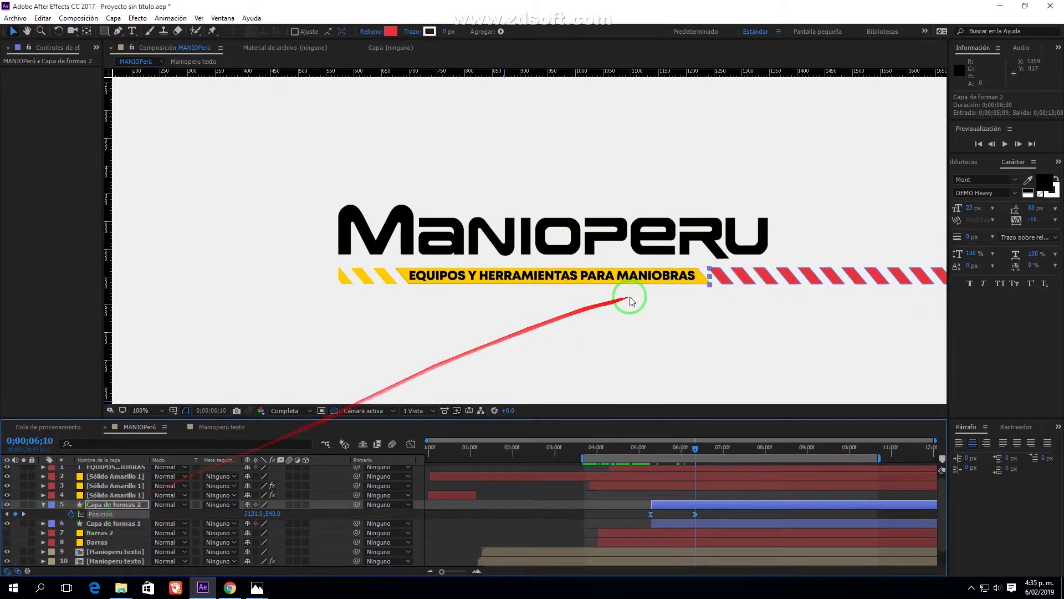
click(6, 513)
key(comma)
drag(651, 504, 648, 504)
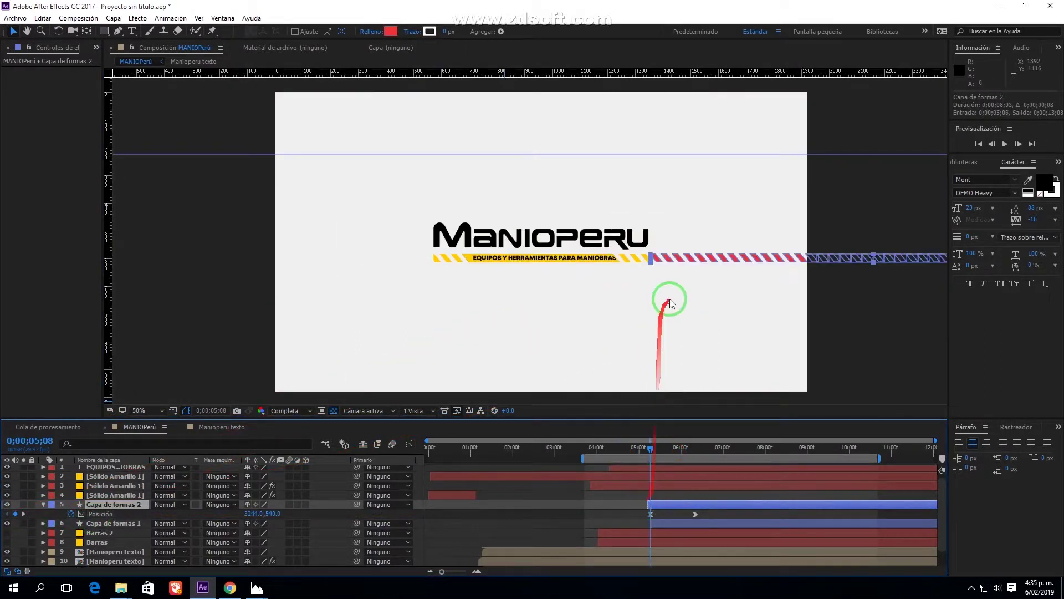
drag(655, 257, 472, 257)
scroll(471, 257, up, 4)
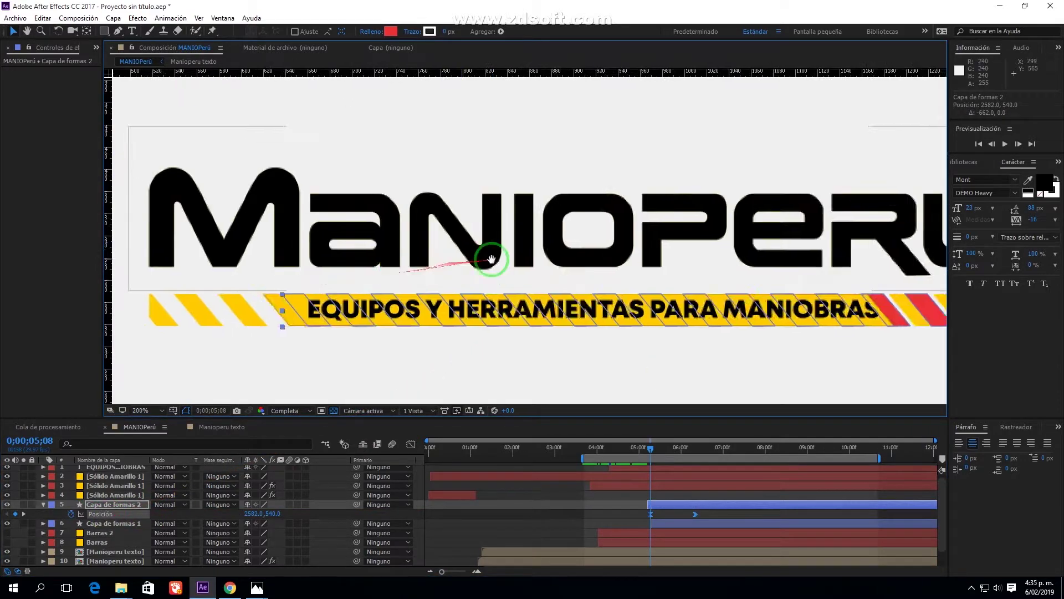
Preview the sliding stripes from a work area starting at 05;00, then collapse Position and select Barras 2
drag(641, 448, 690, 454)
scroll(493, 322, down, 2)
mouse_move(493, 321)
mouse_down()
mouse_move(762, 299)
mouse_move(678, 299)
mouse_up()
drag(583, 457, 637, 458)
key(space)
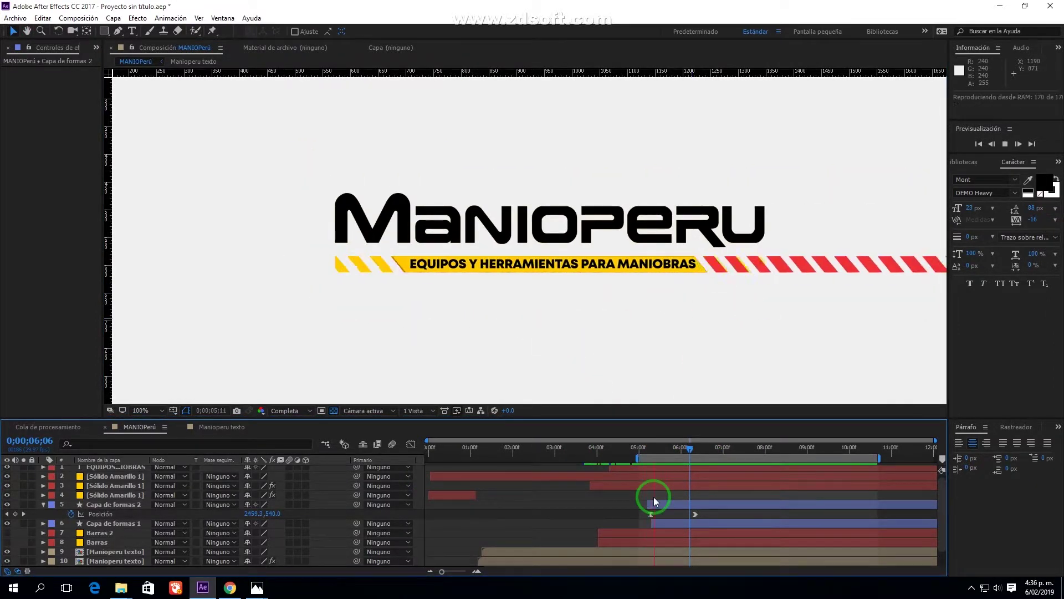
key(space)
key(ctrl+Down)
key(ctrl+Down)
key(ctrl+Down)
click(97, 524)
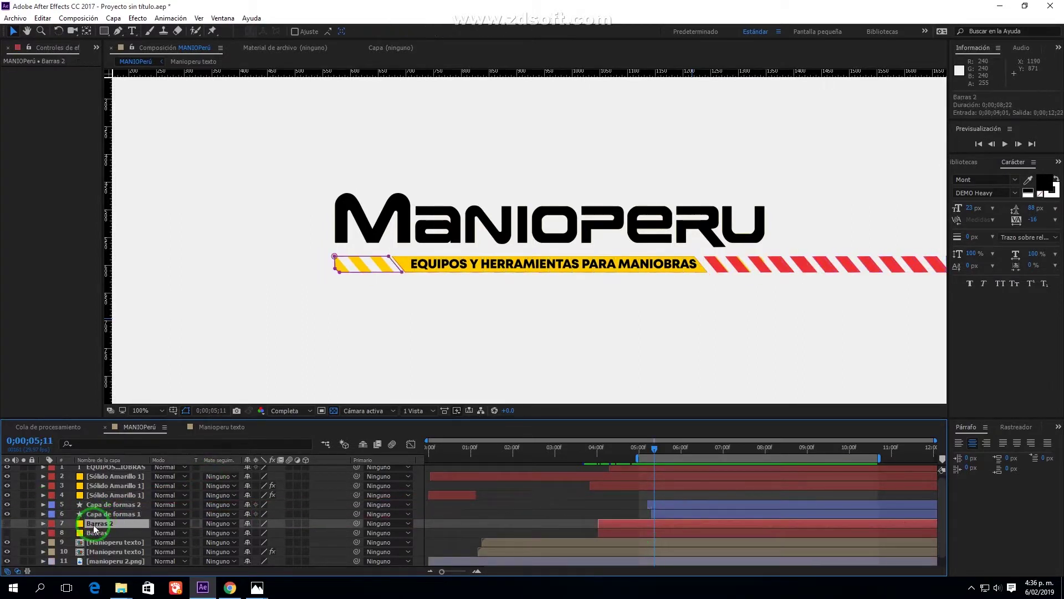
Shift Barras and Barras 2 later and reorder layers so each stripe layer sits under its cap
drag(577, 450, 660, 484)
key(ctrl+z)
drag(640, 534, 680, 534)
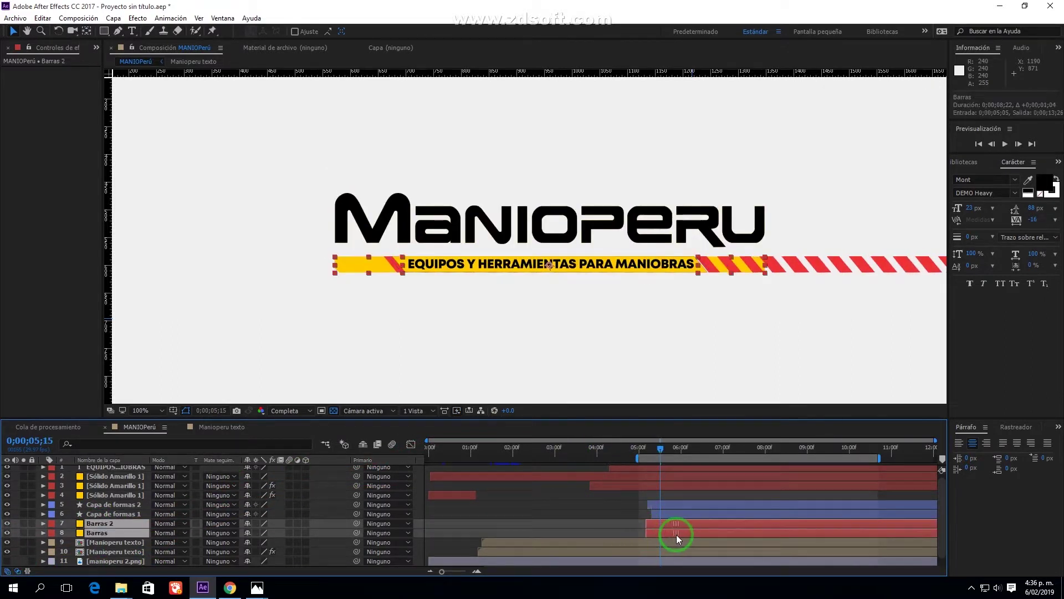
click(669, 502)
drag(113, 504, 114, 537)
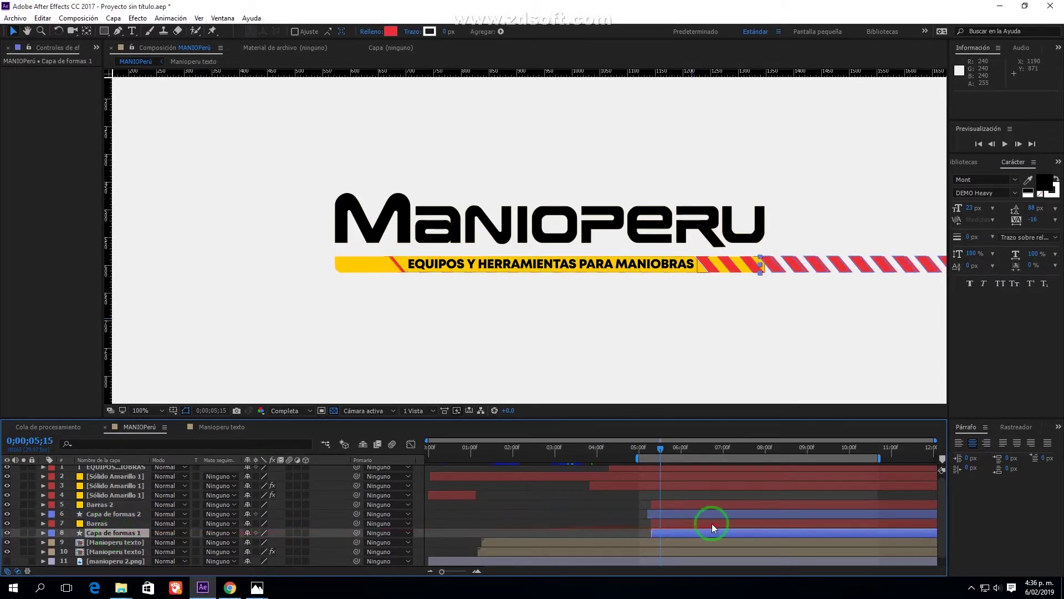
Set Capa de formas 1 to Barras alpha matte and Capa de formas 2 to Barras 2 alpha matte
click(21, 570)
click(218, 533)
click(216, 470)
click(213, 514)
click(279, 470)
Zoom the timeline around 05:00 and preview the masked stripes in the tagline animation
click(676, 469)
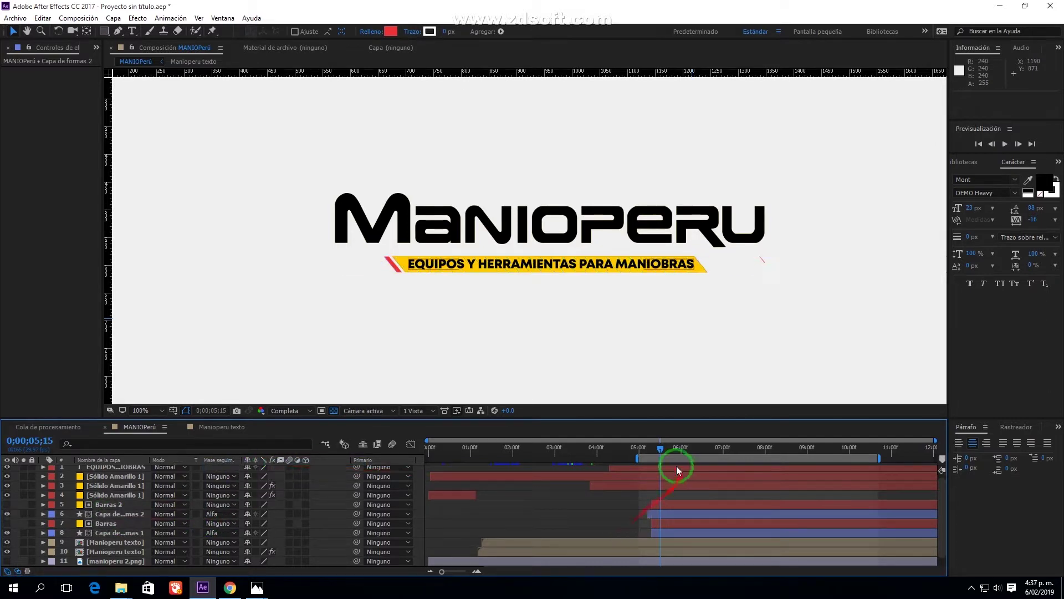
click(463, 571)
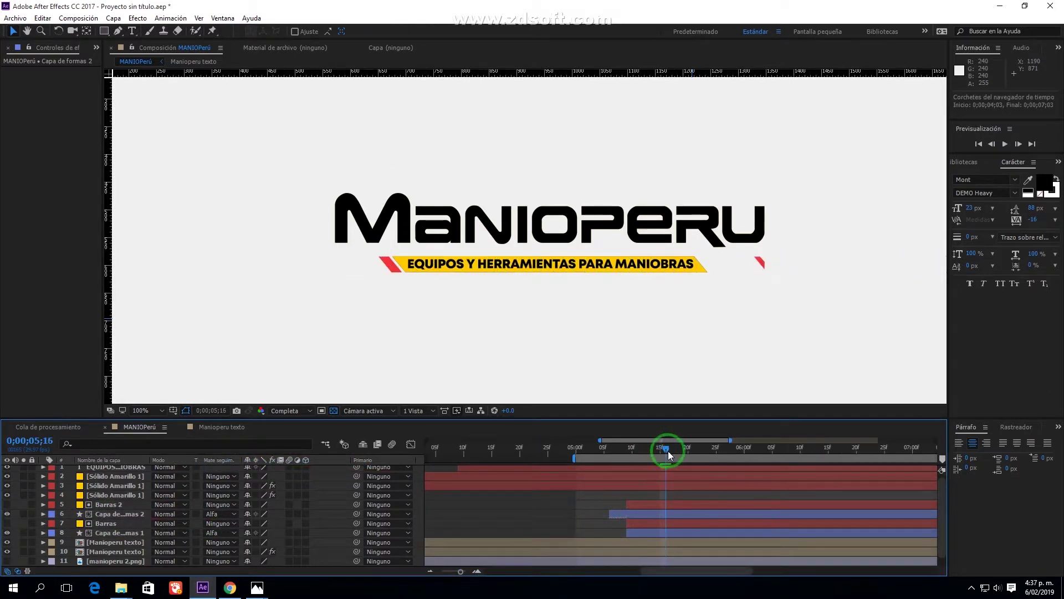
drag(647, 455, 659, 460)
key(space)
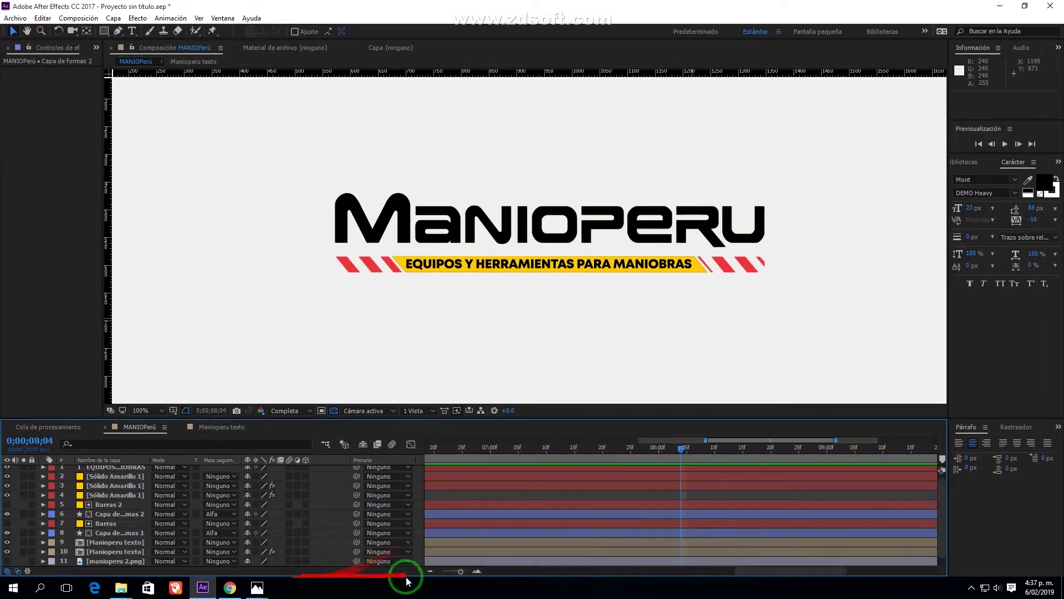
key(space)
click(348, 461)
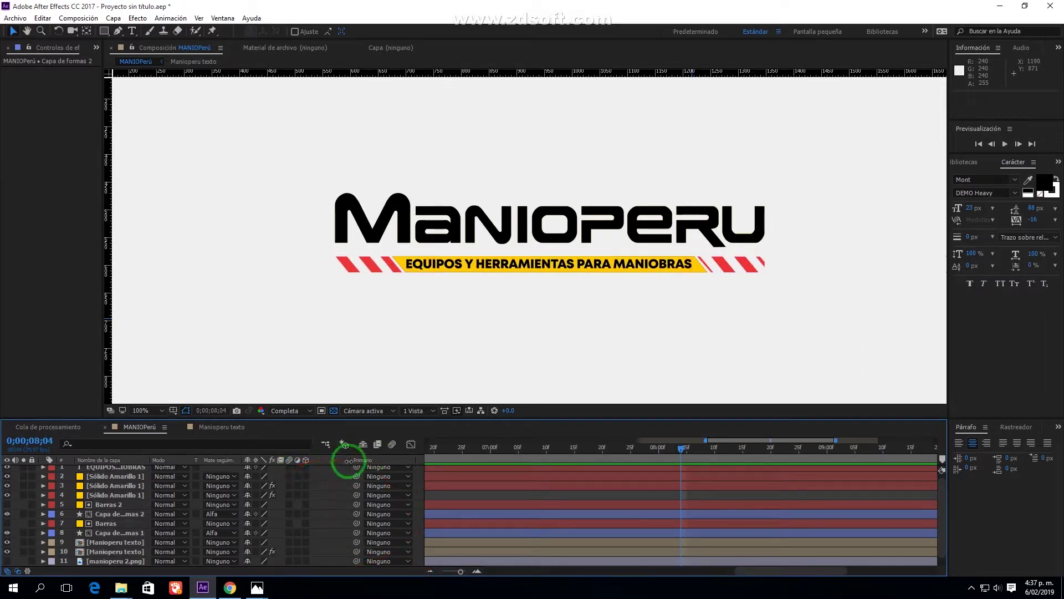
Narrow the layer columns, hide mode and matte columns, fit the frame and show the full duration
drag(134, 458, 115, 459)
click(17, 570)
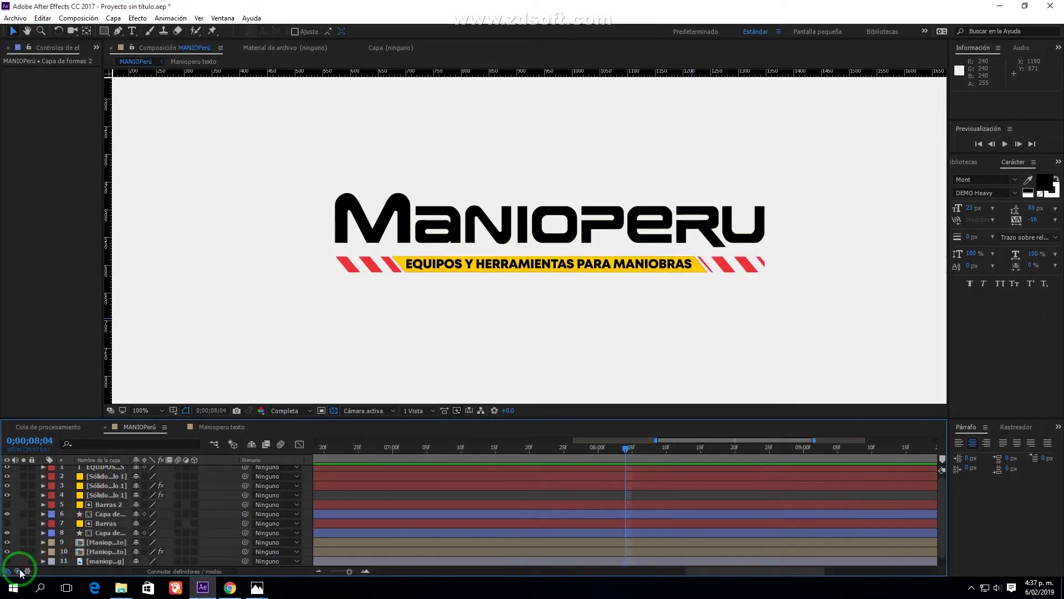
click(17, 571)
click(17, 571)
click(145, 410)
click(147, 203)
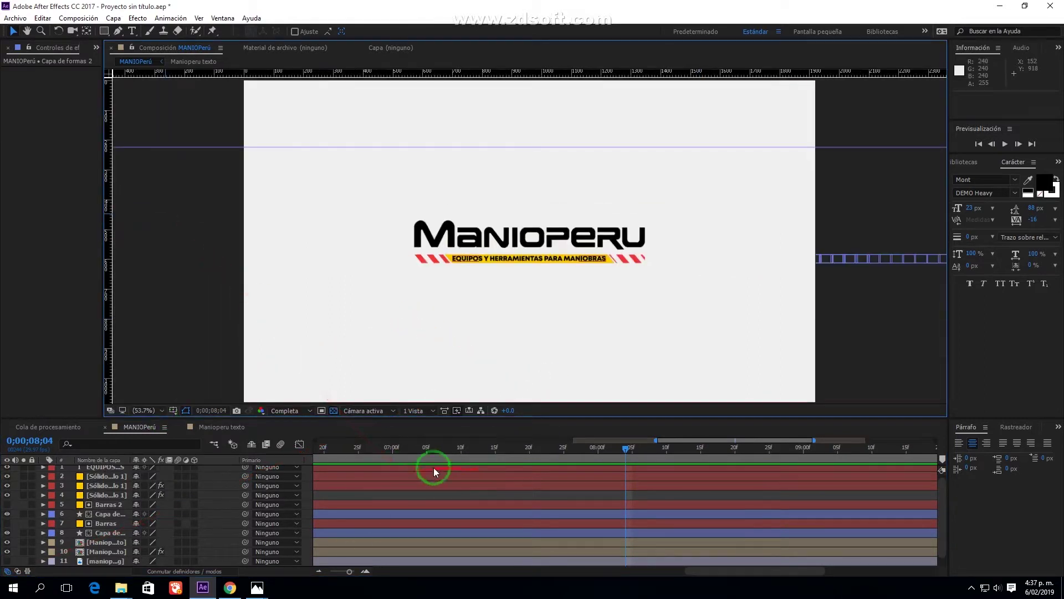
key(semicolon)
Play the full logo animation from the start, adding a horizontal guide from the top ruler
key(space)
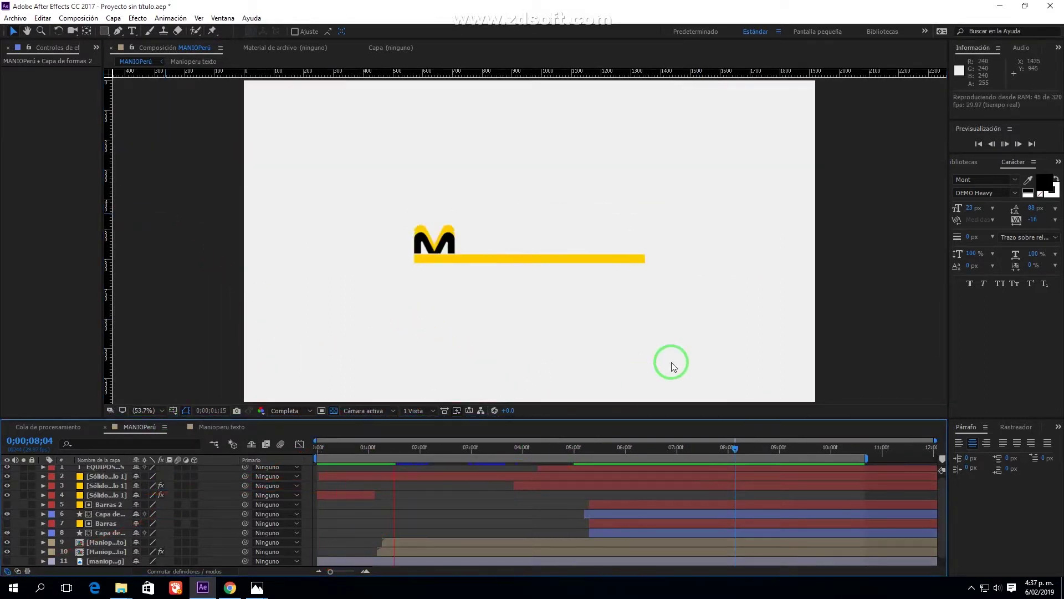
scroll(570, 230, up, 2)
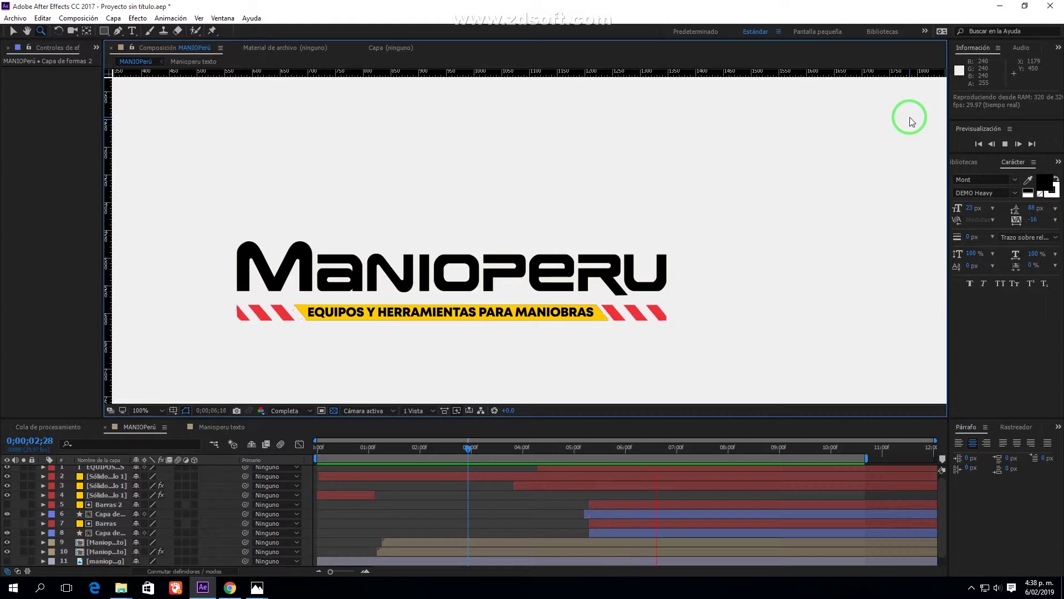
drag(817, 77, 656, 453)
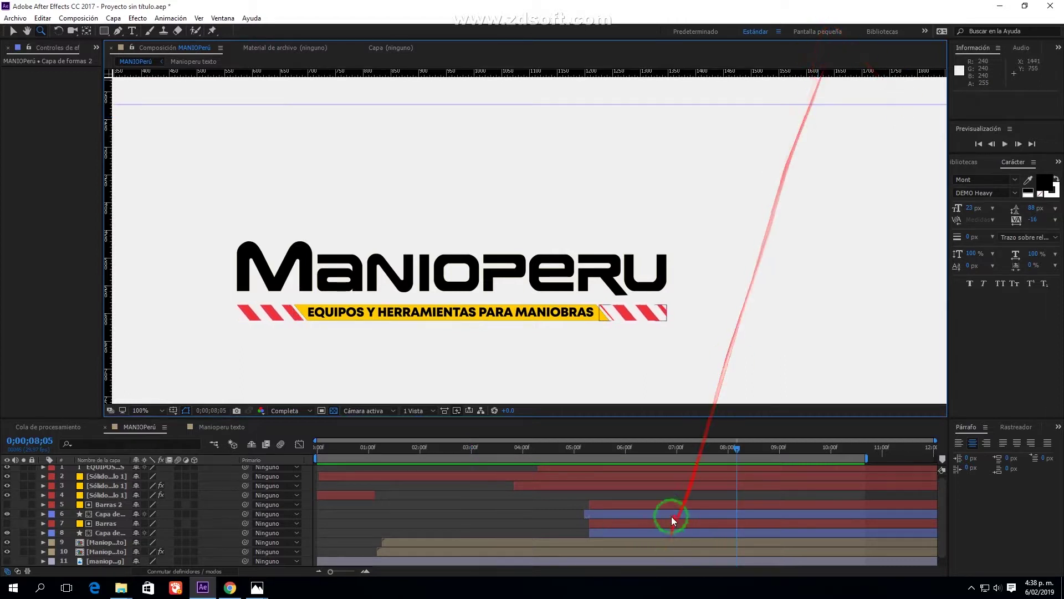
key(space)
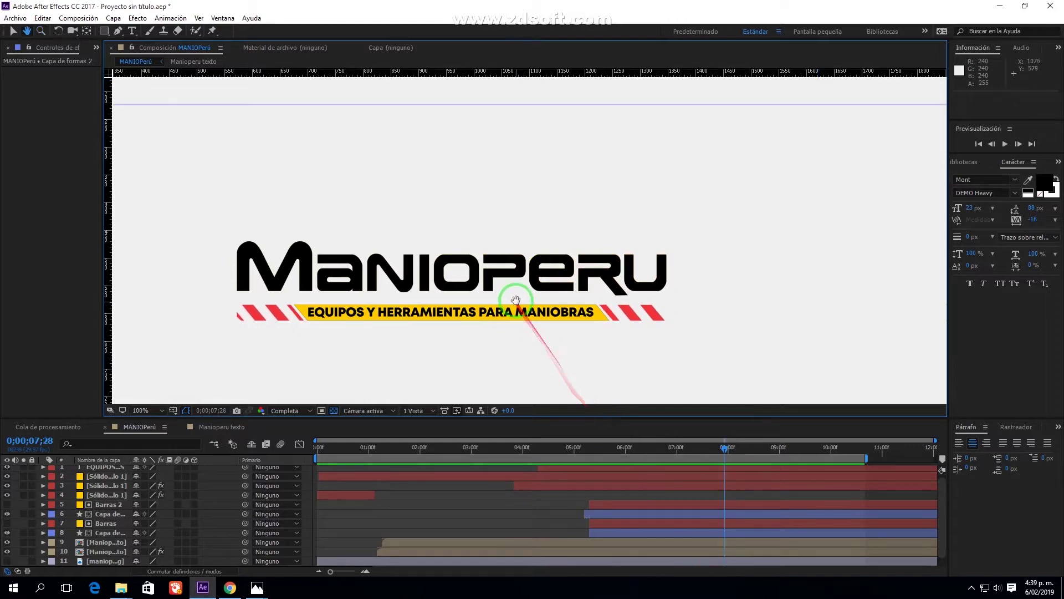
Stop at 7;28 and eyedrop the bar's FFCC00 yellow into both stripe layers' fill colours
click(724, 283)
click(598, 513)
click(391, 31)
click(904, 318)
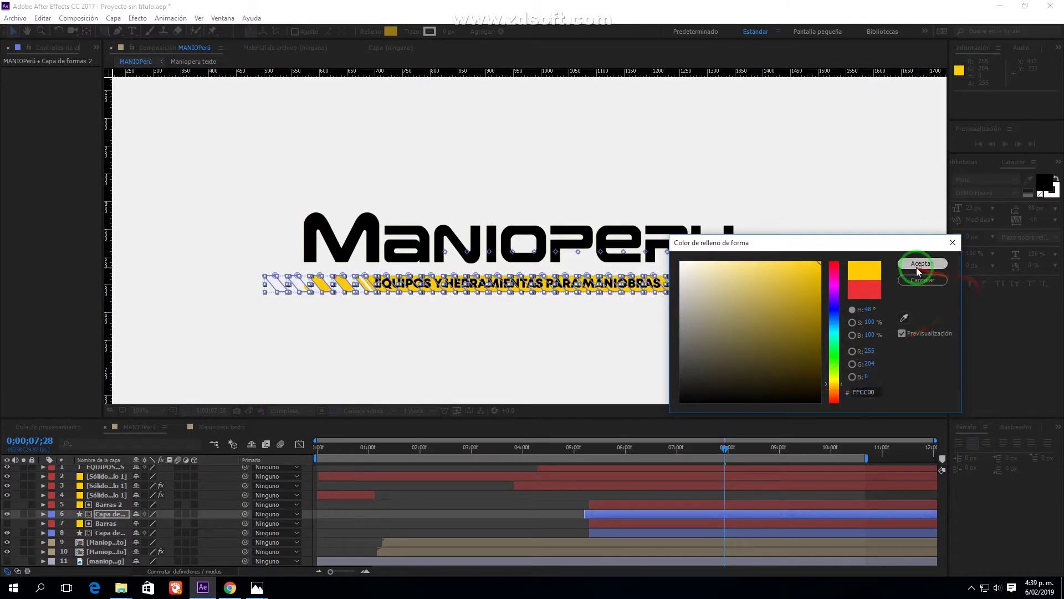
click(922, 264)
click(659, 530)
click(391, 31)
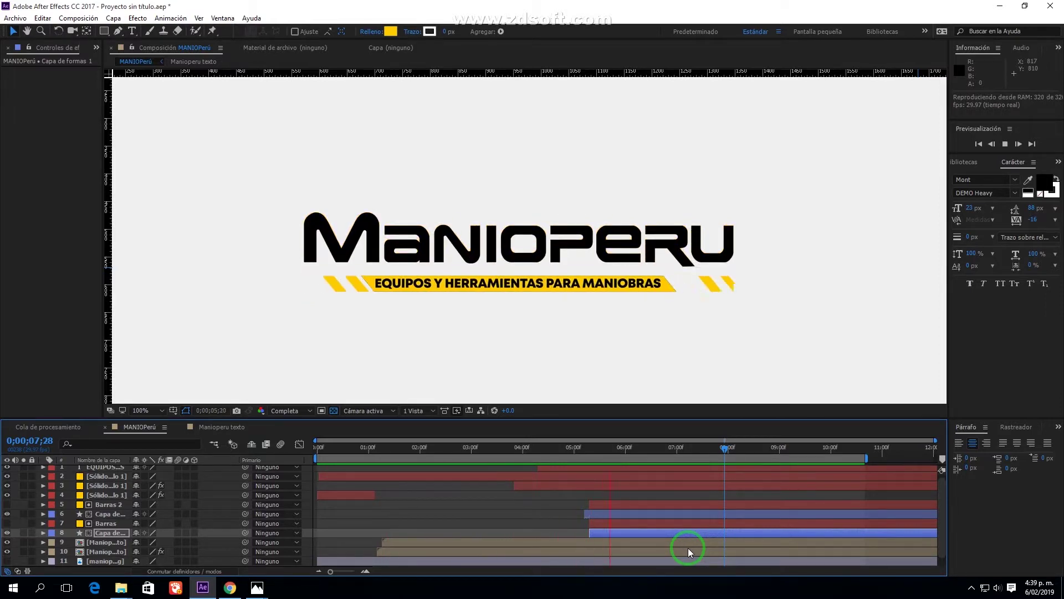
scroll(603, 317, down, 2)
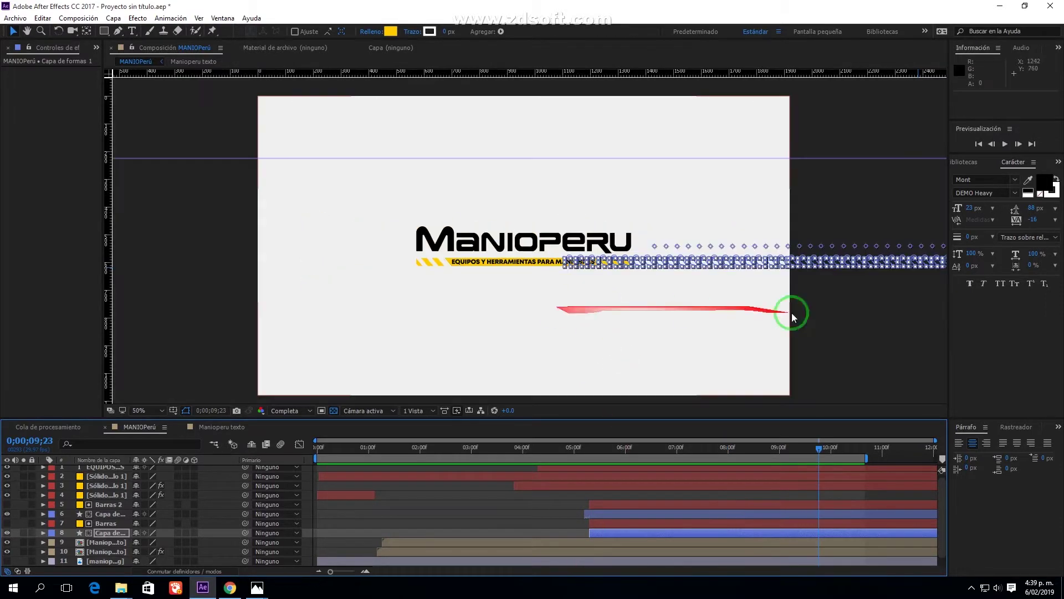
Enlarge the timeline panel and add a new null object, Nulo 1
right_click(199, 297)
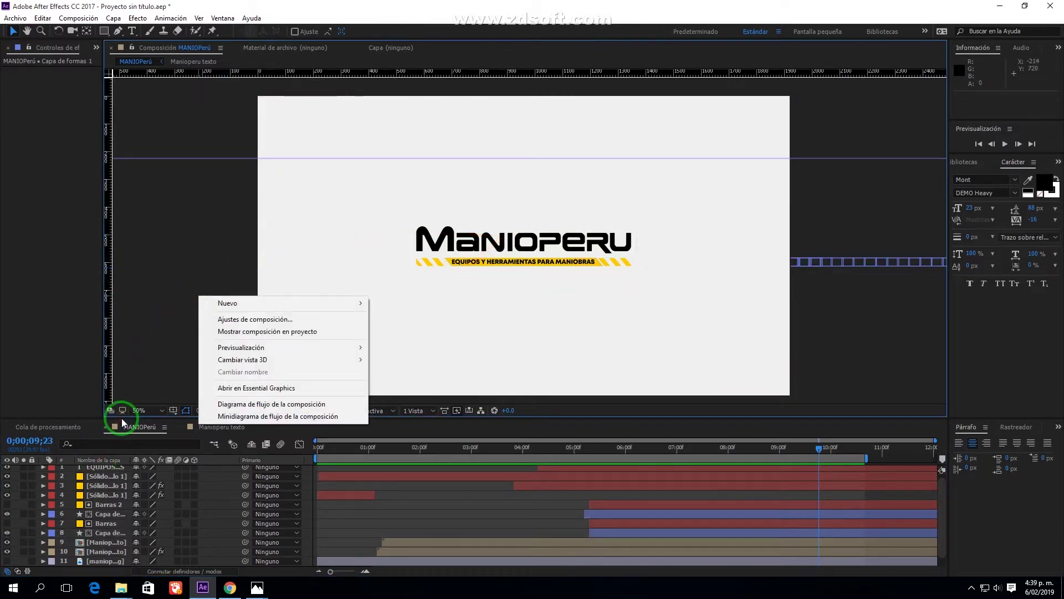
click(122, 422)
drag(148, 365, 121, 345)
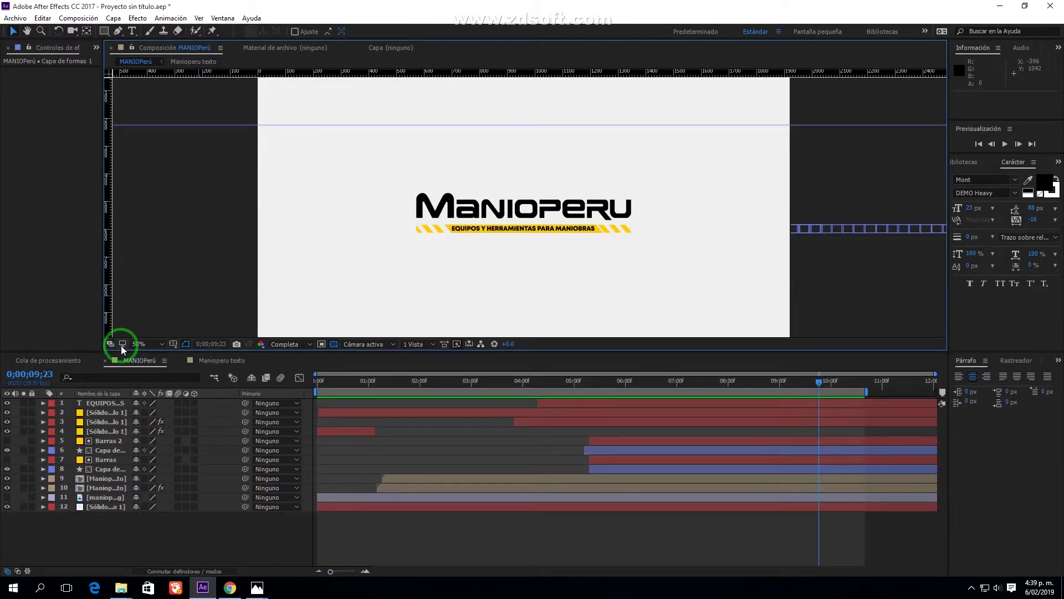
right_click(148, 526)
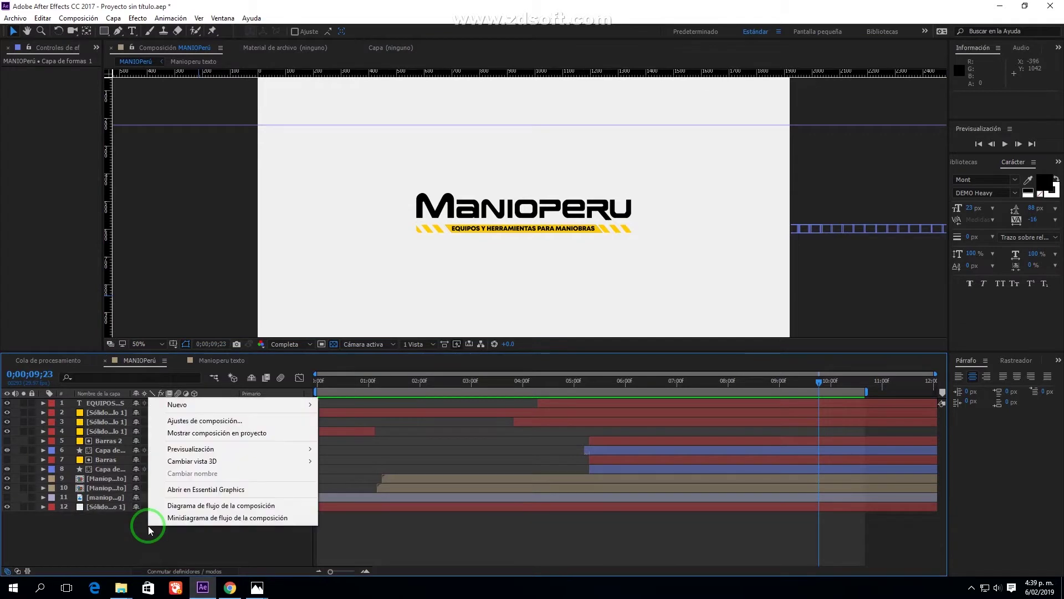
mouse_move(166, 405)
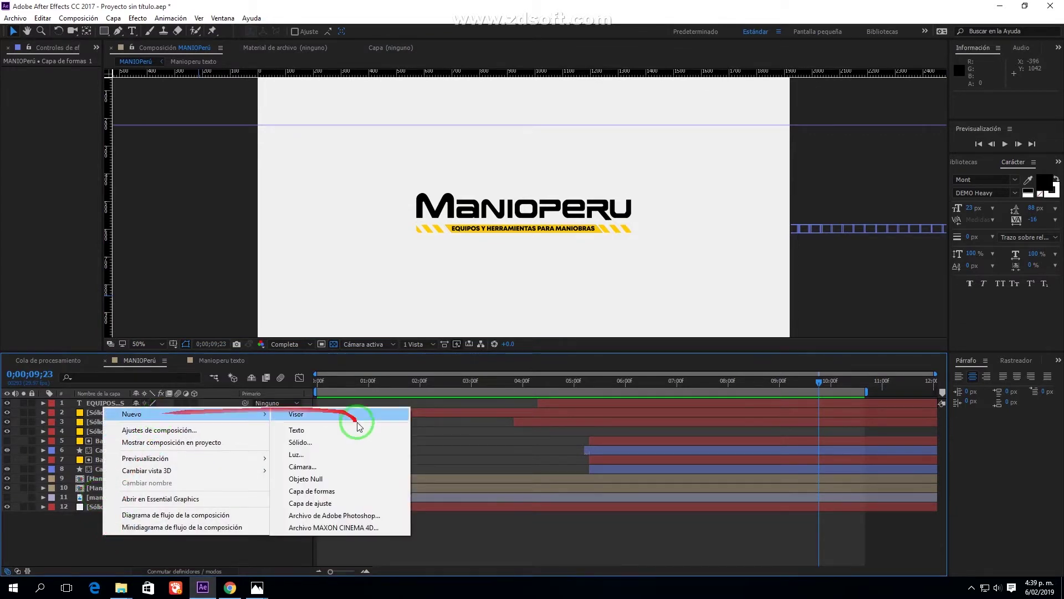
click(334, 480)
Parent the logo layers to Nulo 1, scale the null to 150%, and preview the result
click(105, 413)
shift+click(106, 506)
drag(244, 431, 97, 403)
drag(551, 243, 577, 274)
mouse_move(324, 383)
mouse_down()
mouse_move(459, 388)
mouse_move(346, 415)
mouse_up()
key(space)
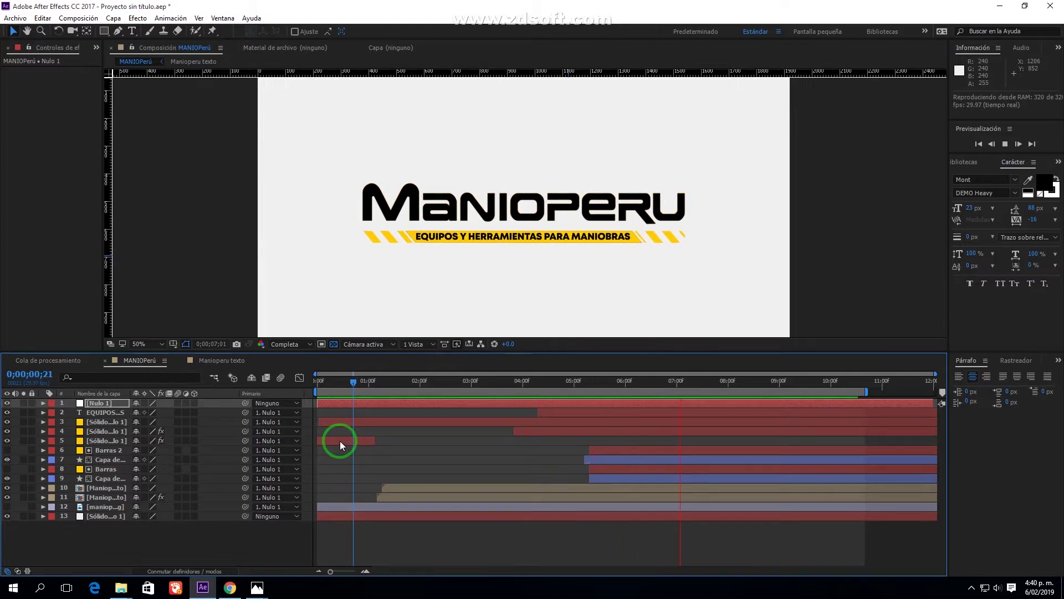
click(455, 488)
Shift both Manioperu texto layers 3 frames earlier and move the I, O and P letters earlier in the precomp
shift+click(458, 497)
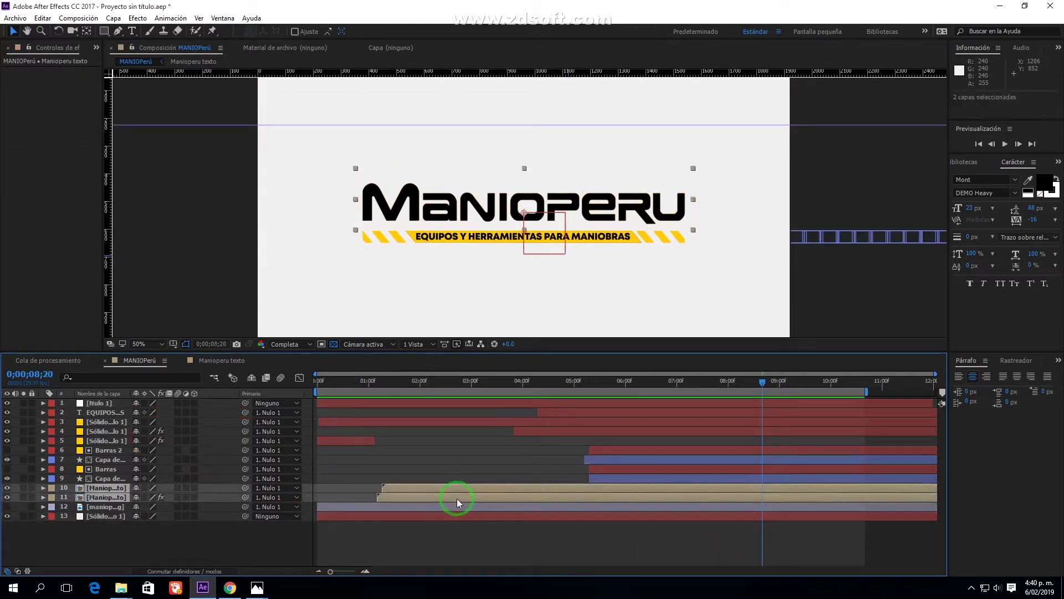
drag(458, 498, 455, 499)
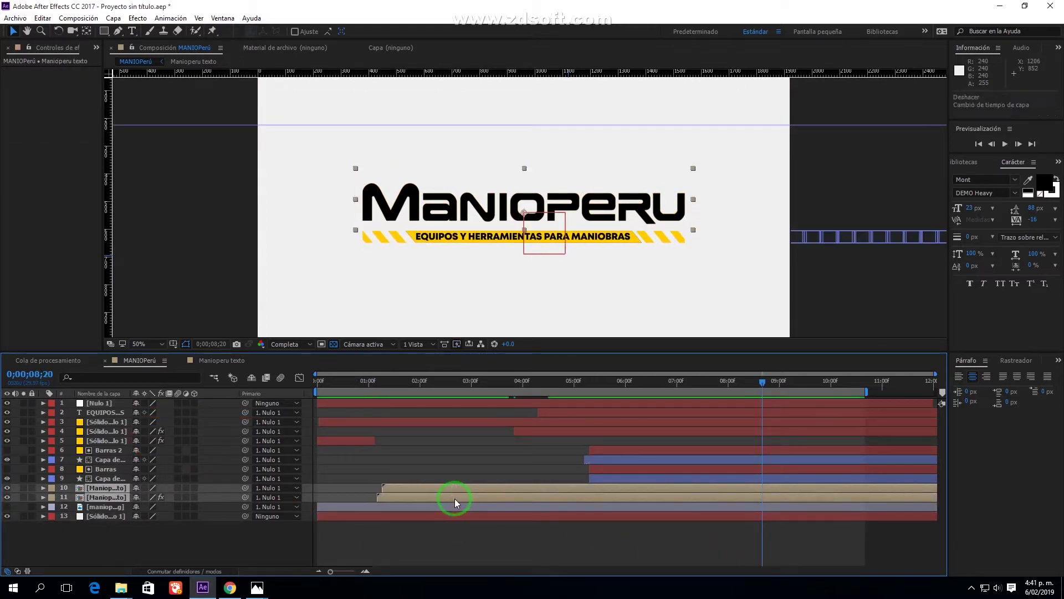
double_click(464, 498)
click(477, 570)
click(481, 460)
click(514, 450)
drag(514, 450, 611, 413)
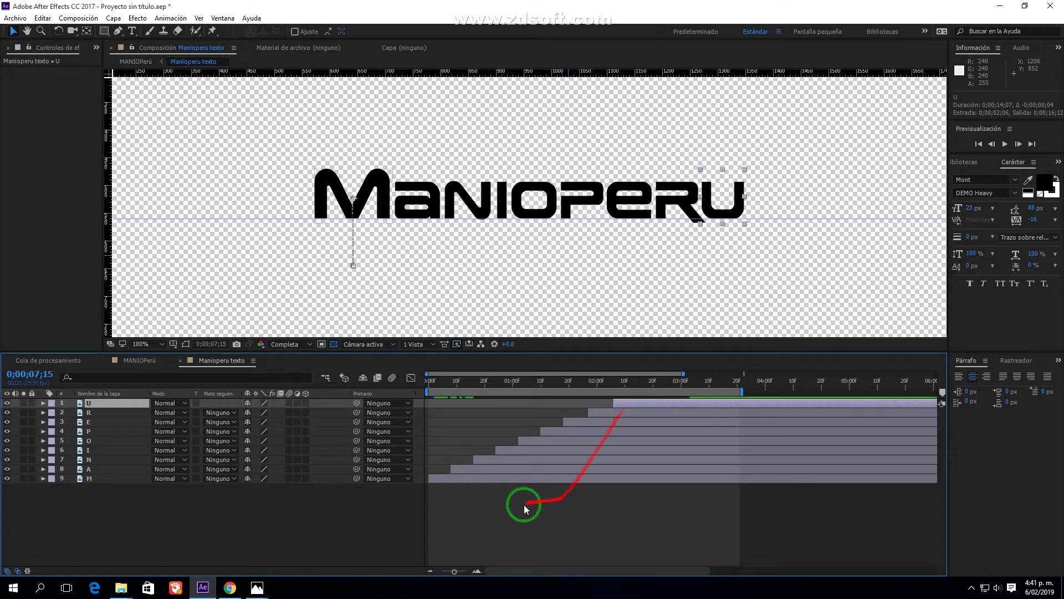
click(139, 359)
key(space)
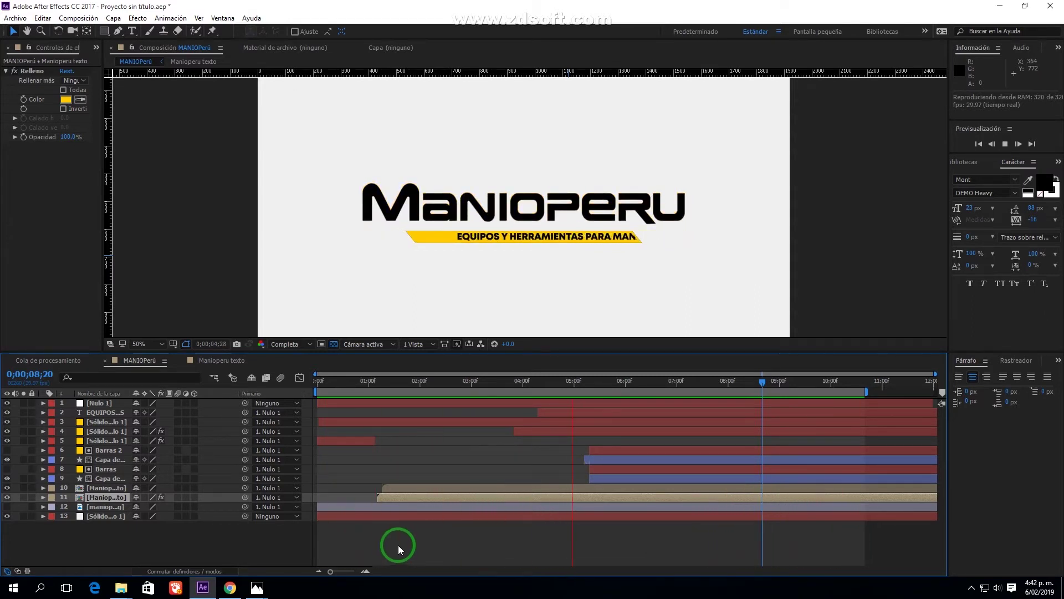
Turn on comp motion blur and the EQUIPOS tagline layer's motion blur, previewing from 4;28
drag(588, 381, 526, 383)
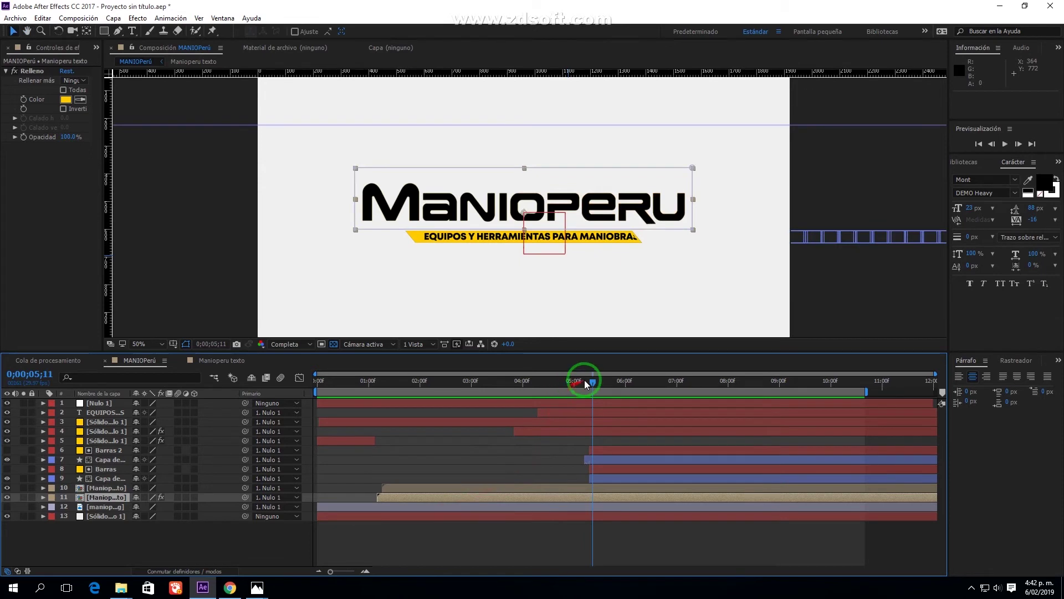
click(581, 410)
click(280, 378)
click(178, 413)
click(614, 382)
click(569, 384)
key(space)
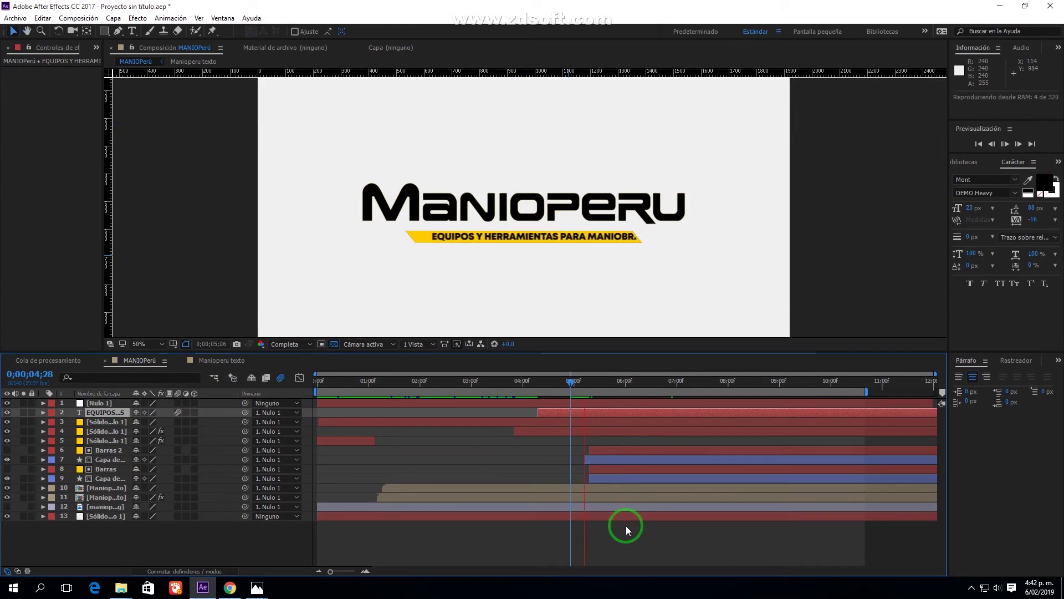
click(397, 495)
Enable motion blur on the Manioperu texto layer and play the text animation from about 2 seconds
click(178, 497)
click(413, 381)
key(space)
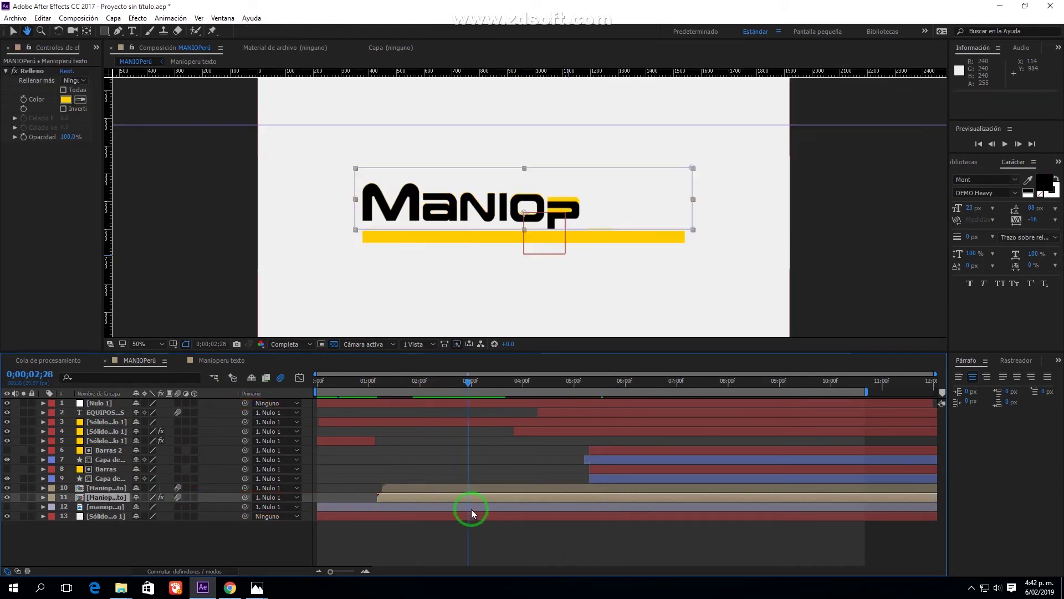
double_click(427, 497)
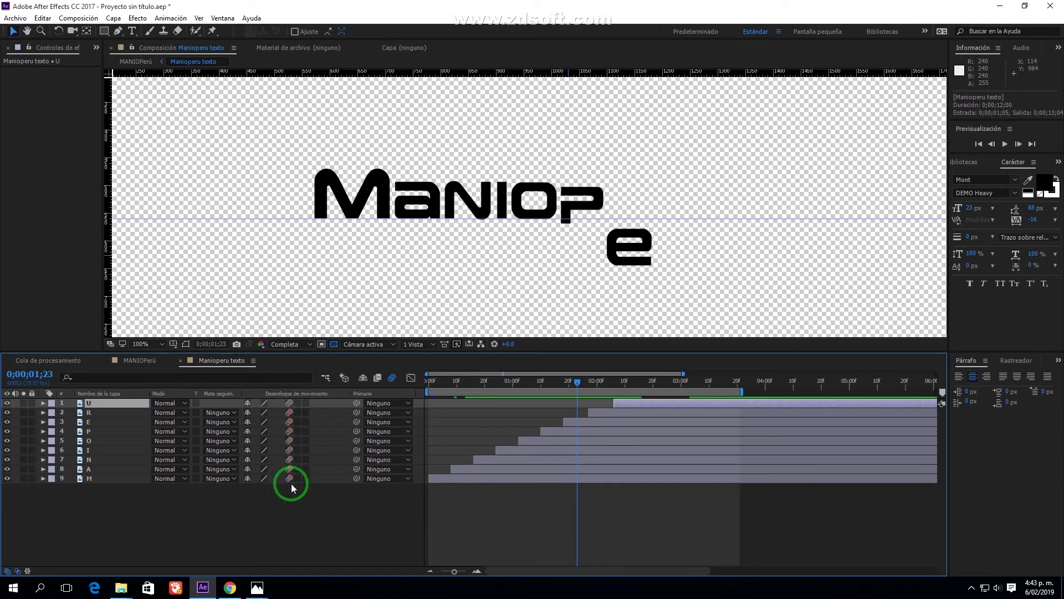
click(145, 360)
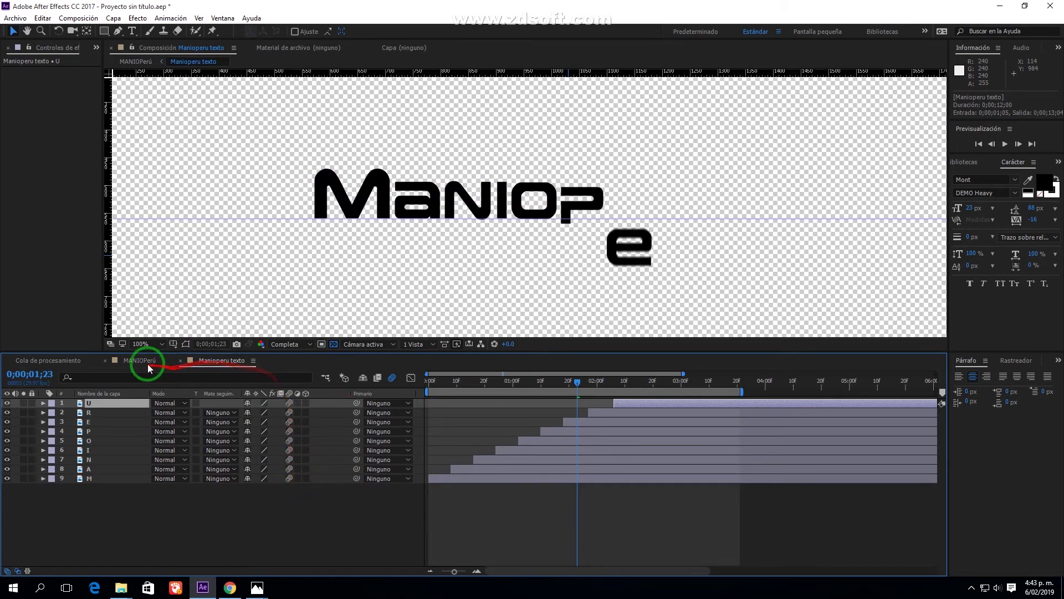
Replay the letter rise from 1;23, 1;27, 1;04 and 1;17 to check the motion blur
drag(490, 385, 408, 384)
key(space)
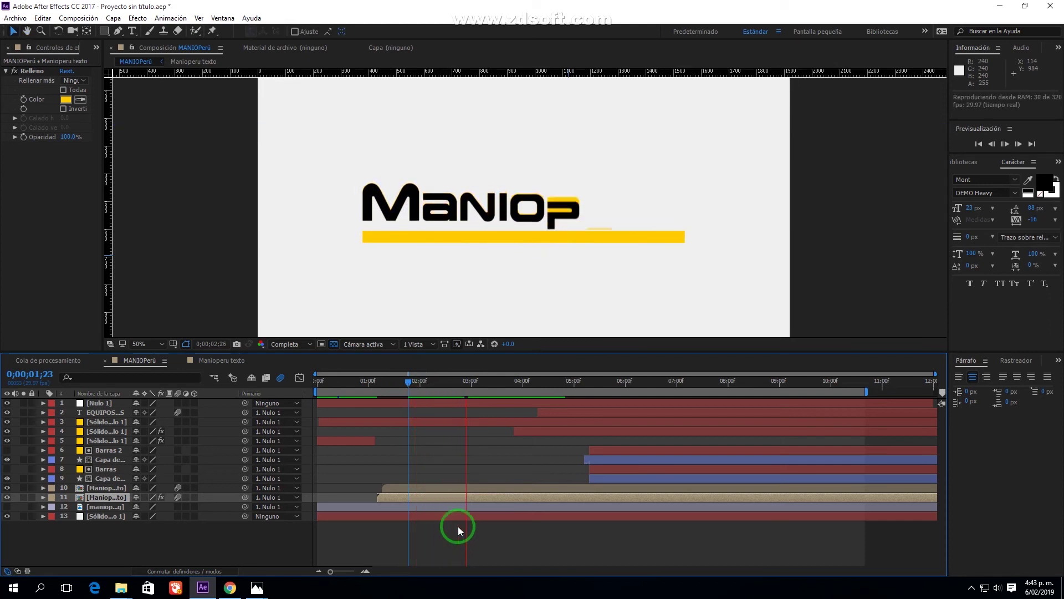
key(space)
click(414, 381)
key(space)
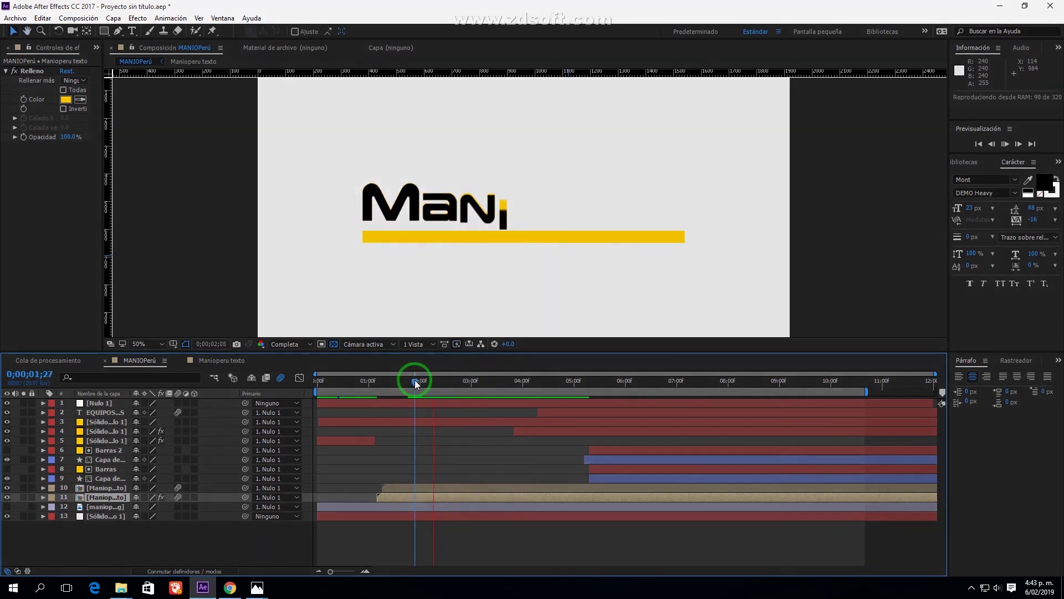
key(space)
drag(415, 380, 375, 384)
key(space)
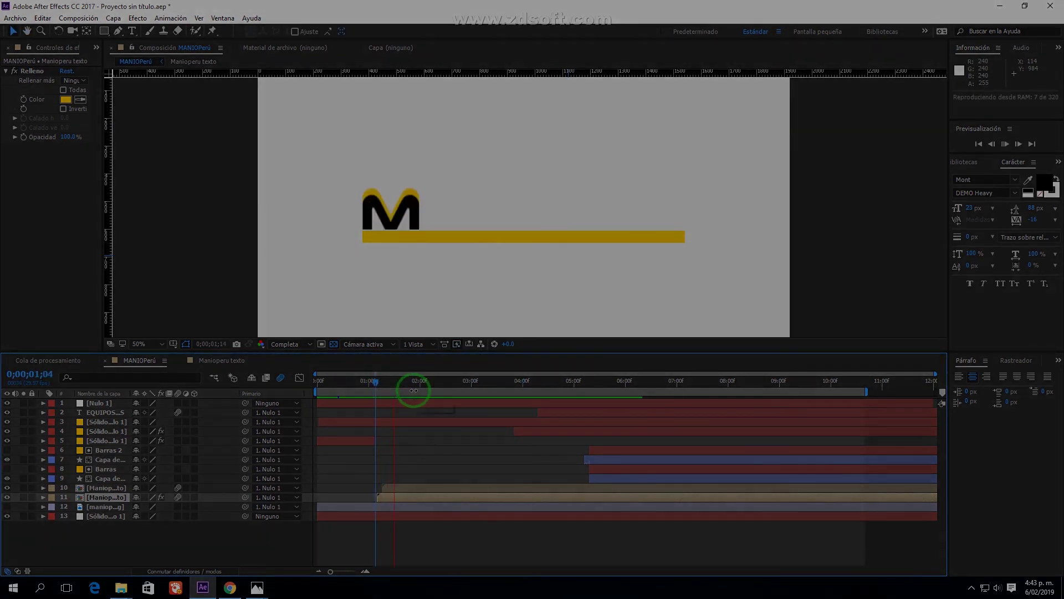
click(399, 384)
key(space)
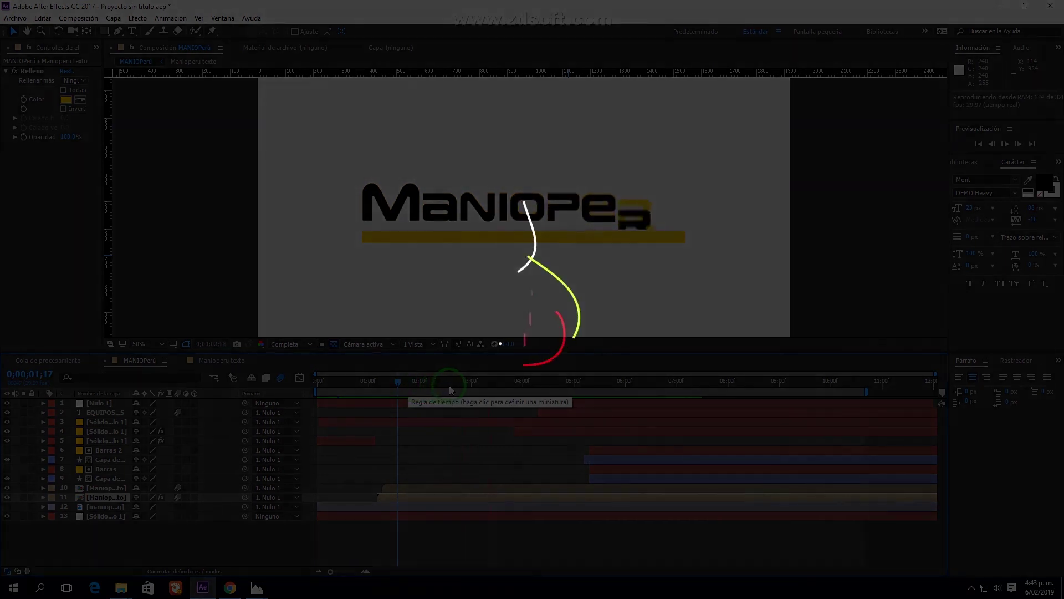
click(403, 385)
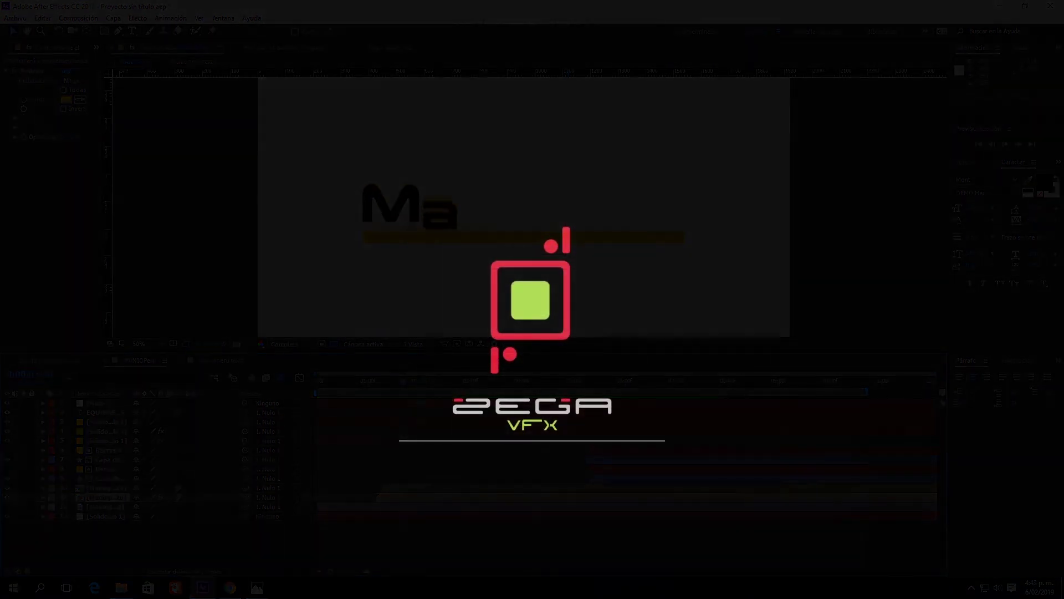